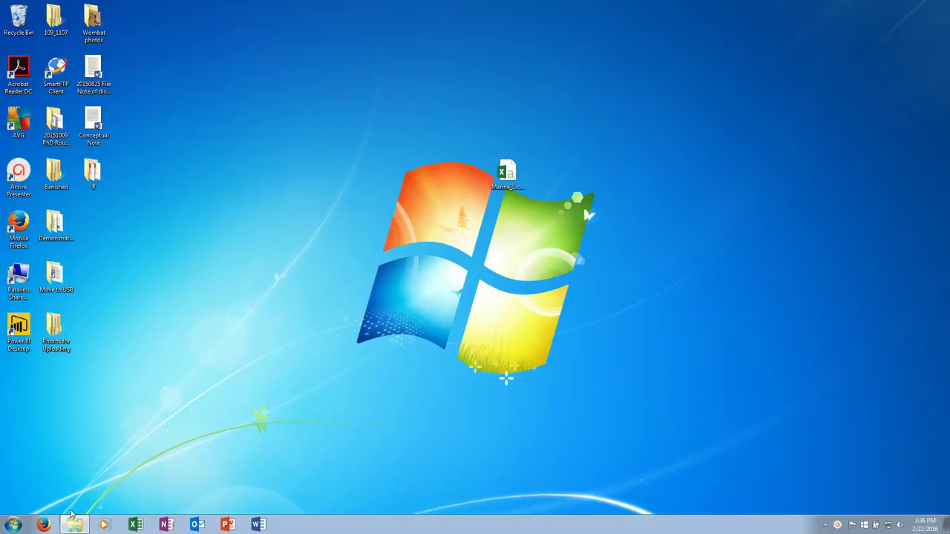
# Step: Launch Firefox and search Google for 'marine licences by postcode queensland'
pyautogui.click(44, 525)
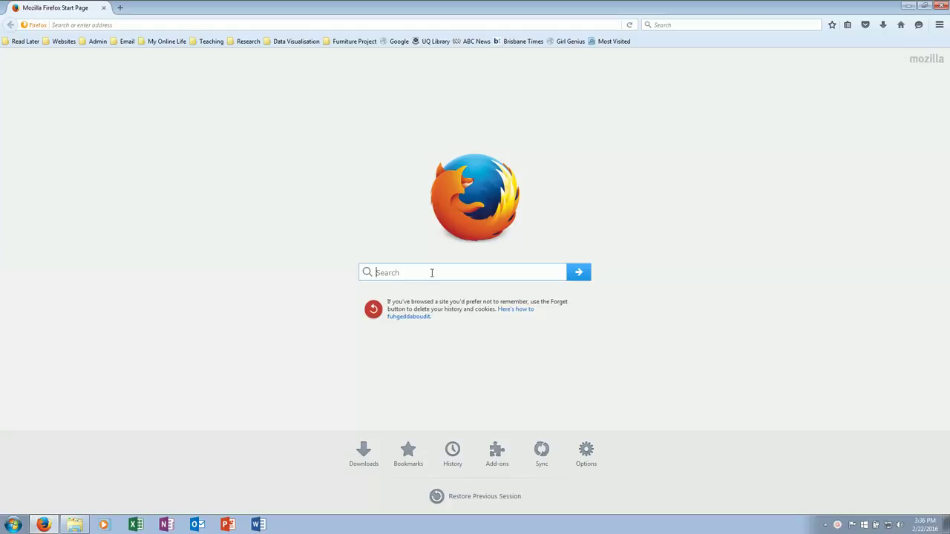
pyautogui.write('marine licdend')
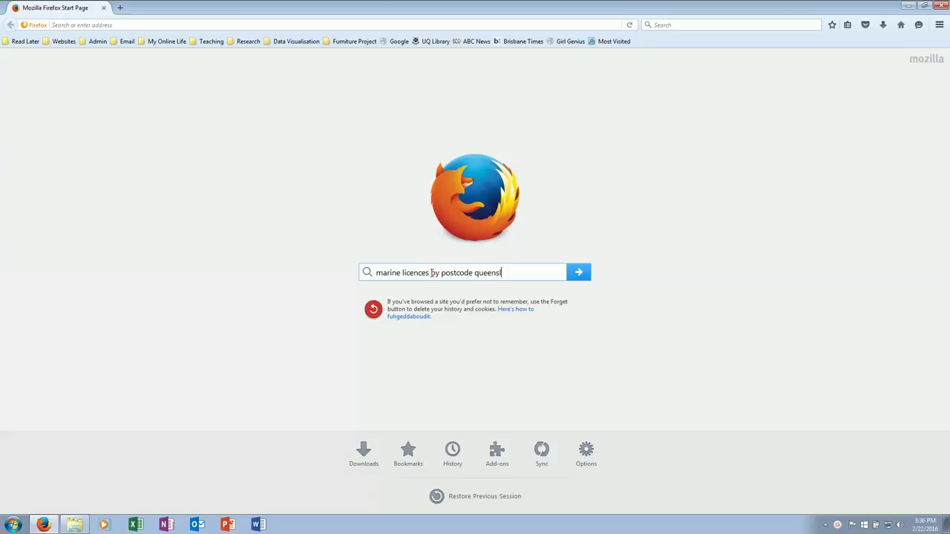
pyautogui.write('nd')
pyautogui.press('Return')
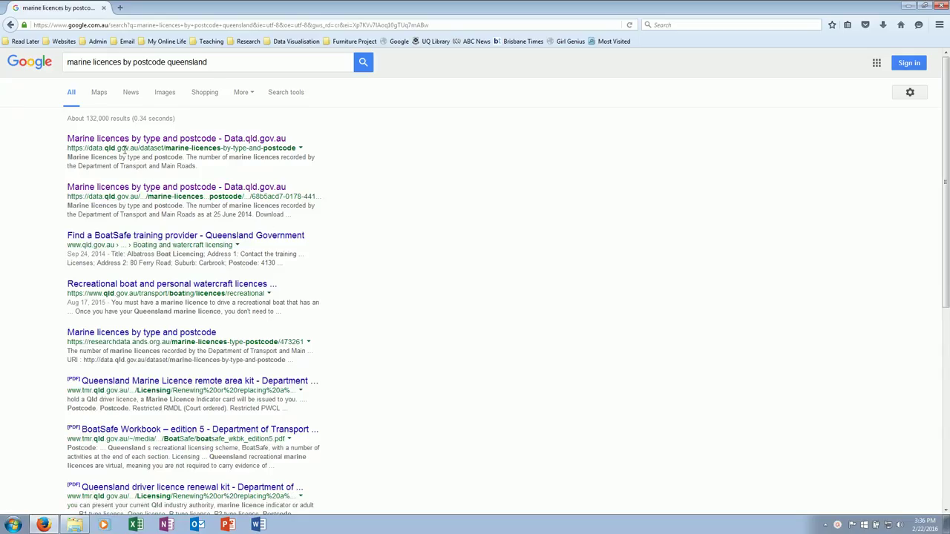
# Step: Download the Marine licences by type and postcode CSV from data.qld.gov.au, saving it to disk
pyautogui.click(153, 139)
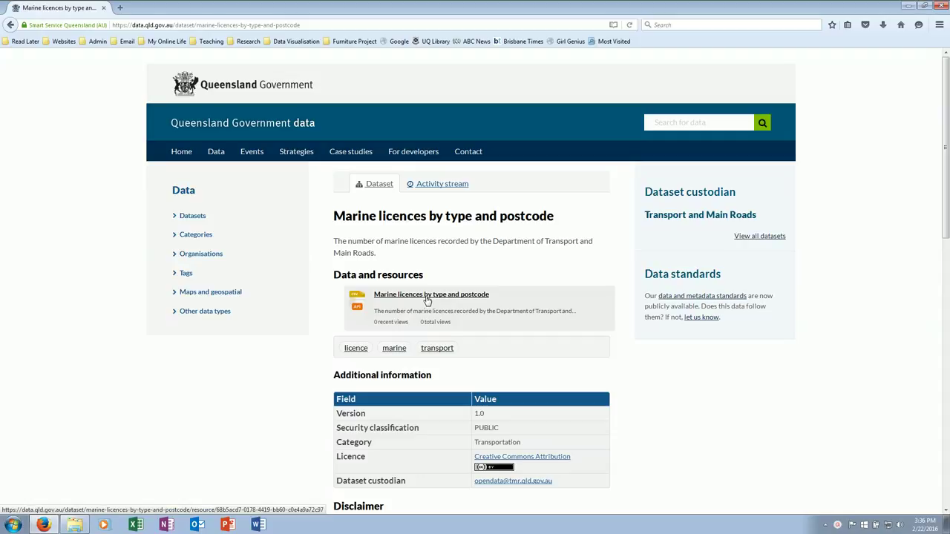
pyautogui.click(427, 298)
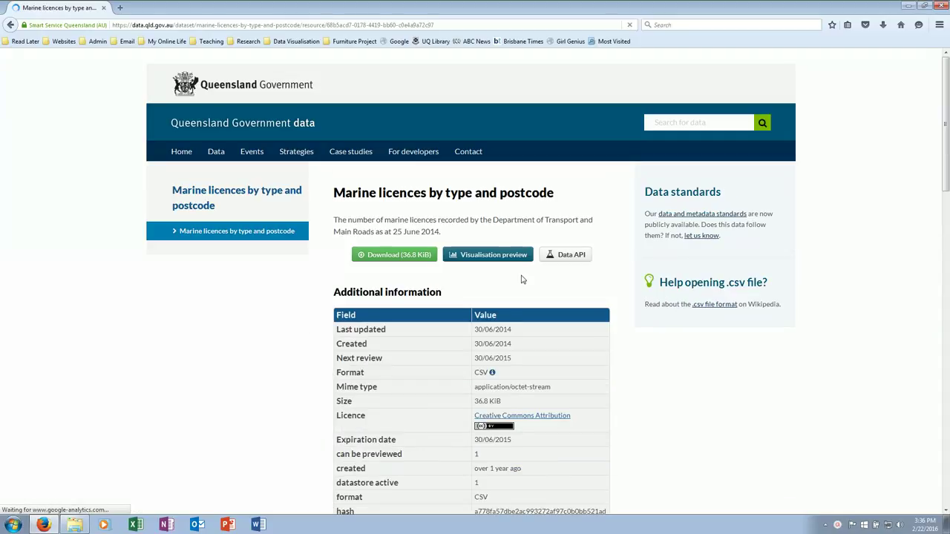
pyautogui.click(405, 259)
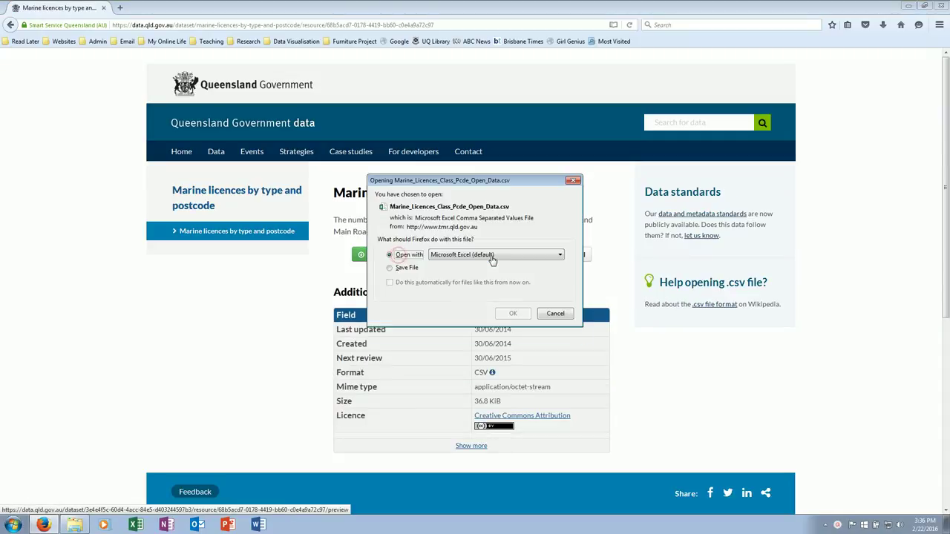
pyautogui.click(405, 267)
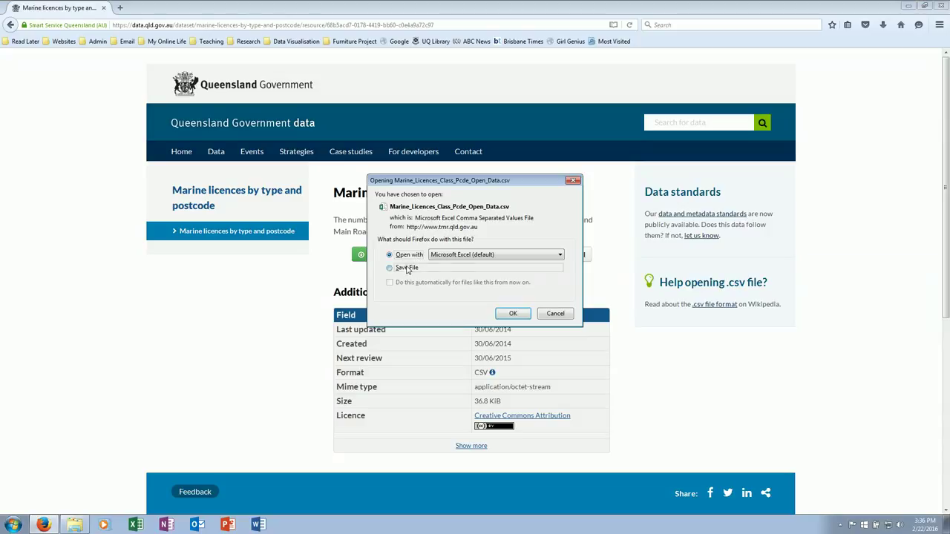
pyautogui.click(512, 313)
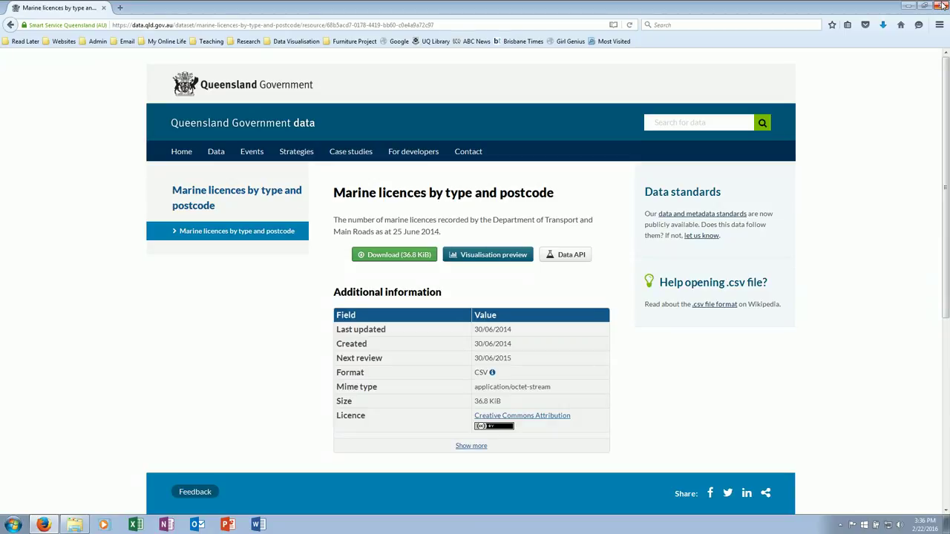
# Step: Close Firefox and delete the old marine licences file from the desktop
pyautogui.click(943, 6)
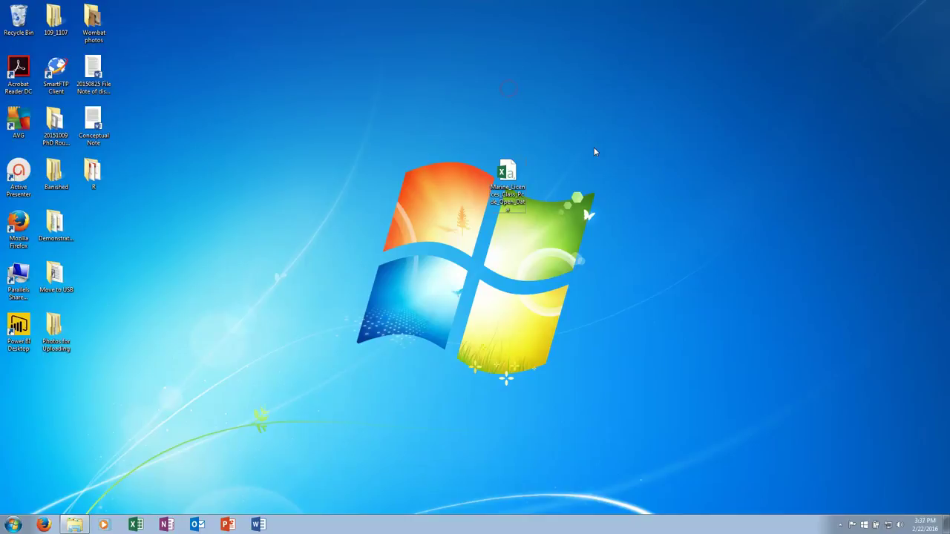
pyautogui.moveTo(585, 155); pyautogui.dragTo(478, 221)
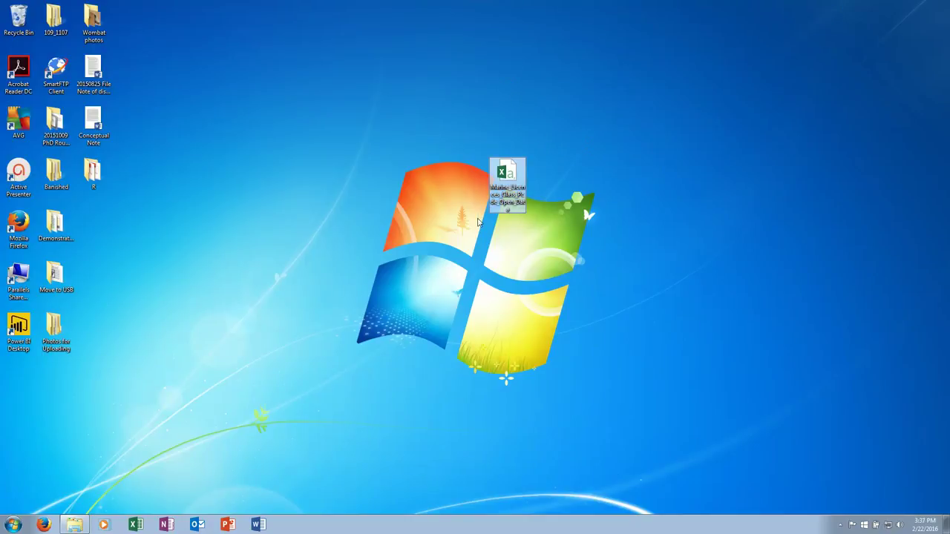
pyautogui.press('Delete')
pyautogui.press('Return')
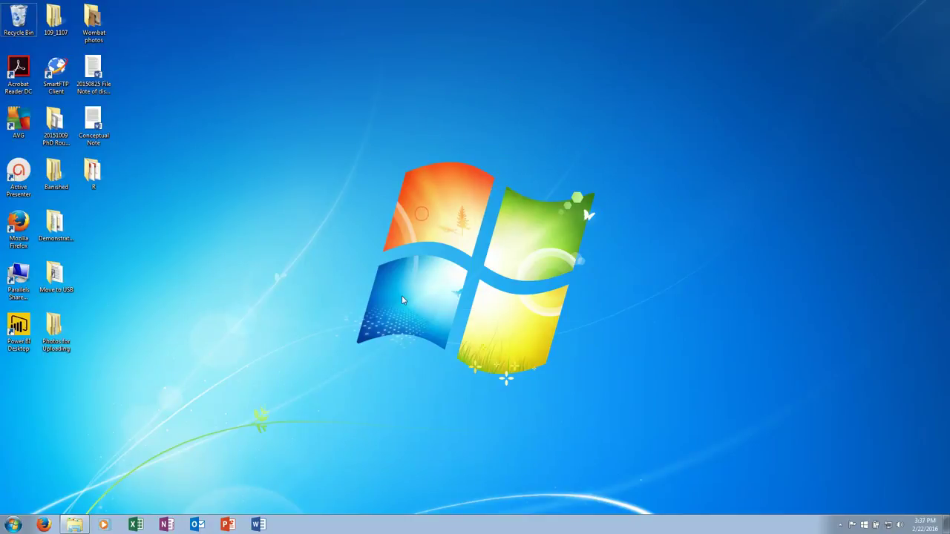
# Step: Check the saved marine licences CSVs in the Downloads folder, then bring Firefox back up
pyautogui.press('super+e')
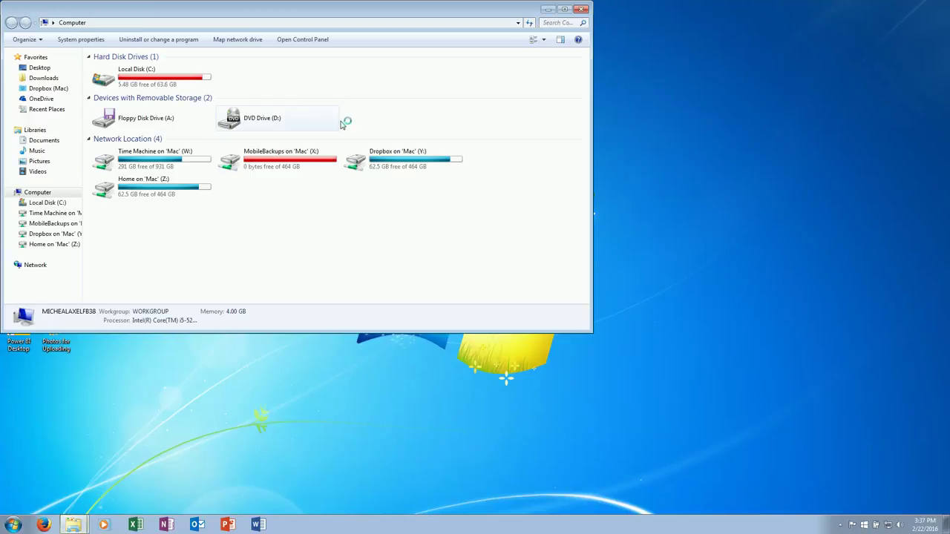
pyautogui.click(58, 78)
pyautogui.click(145, 111)
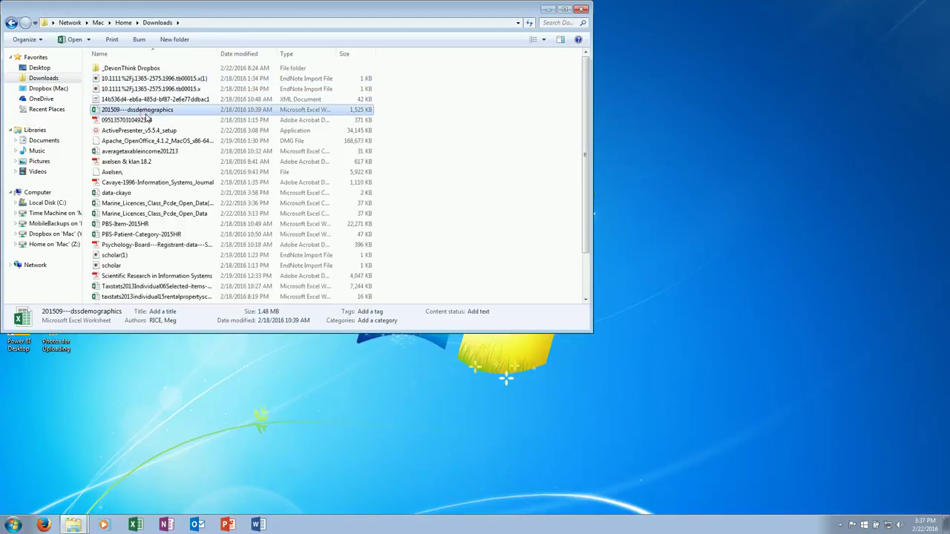
pyautogui.click(65, 521)
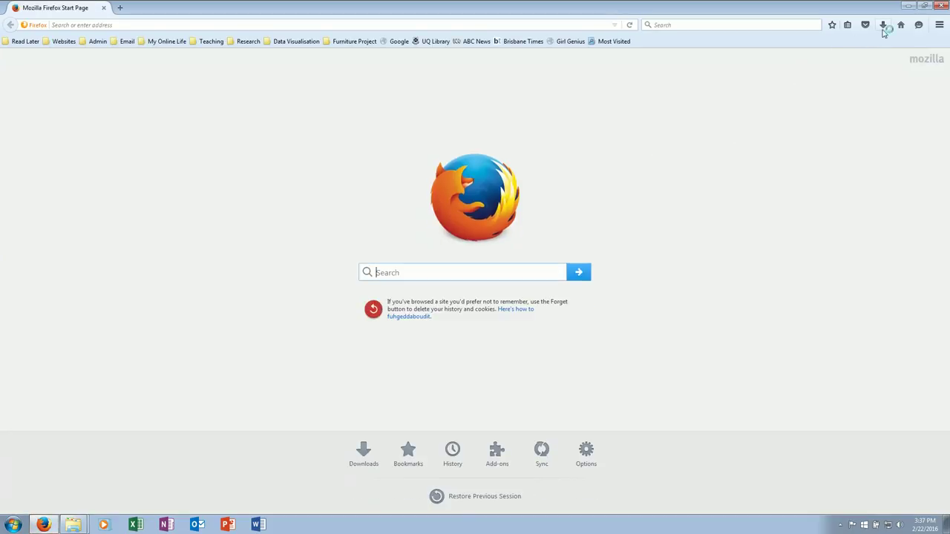
# Step: Locate Marine_Licences_Class_Pcde_Open_Data(1).csv through Firefox's downloads library and cut it from its folder
pyautogui.click(883, 27)
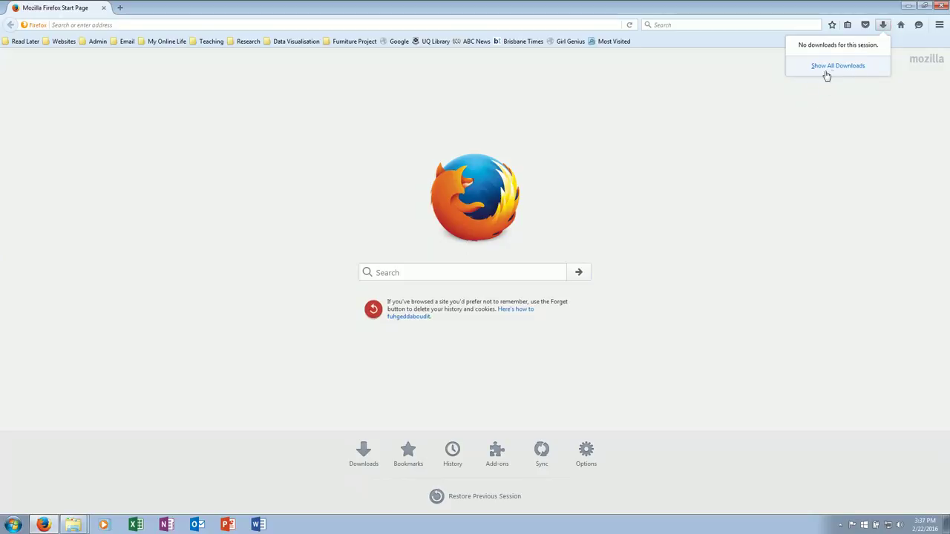
pyautogui.click(827, 68)
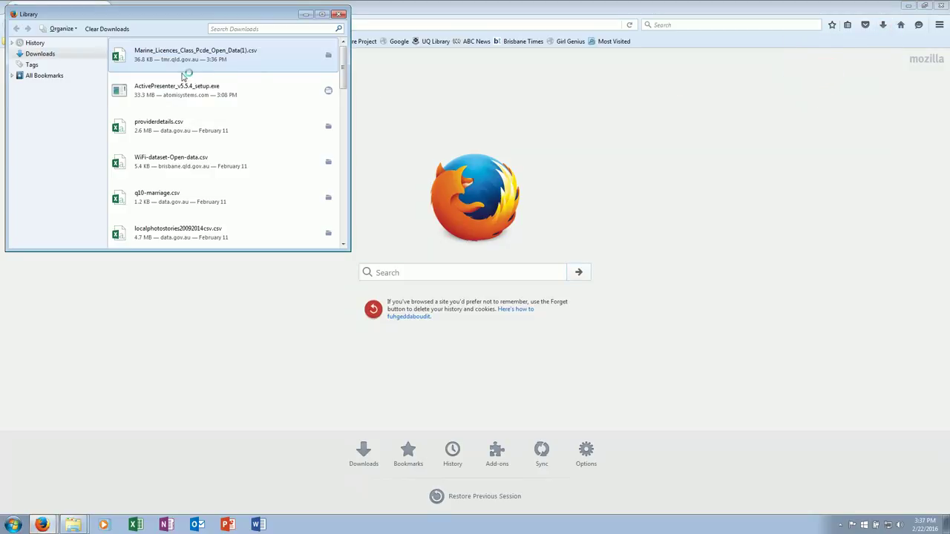
pyautogui.click(203, 63)
pyautogui.rightClick(205, 63)
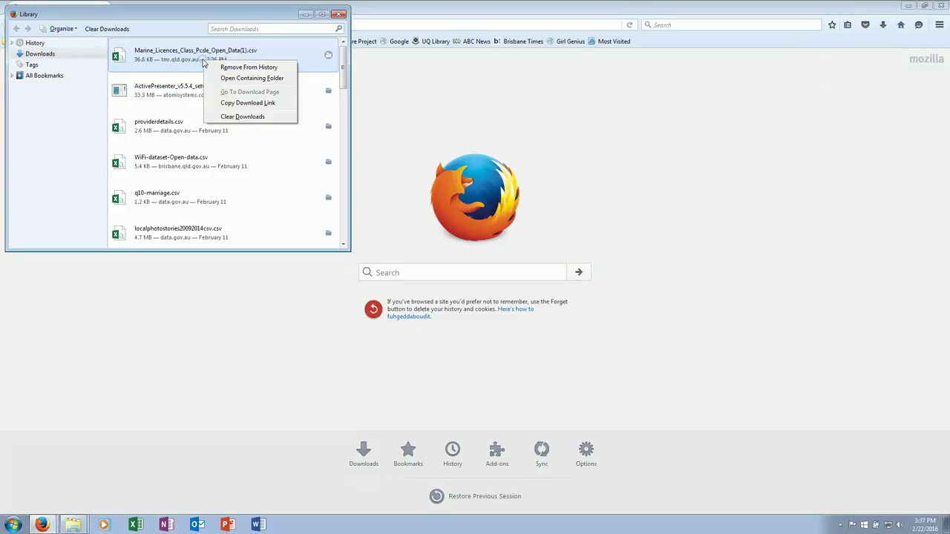
pyautogui.click(251, 78)
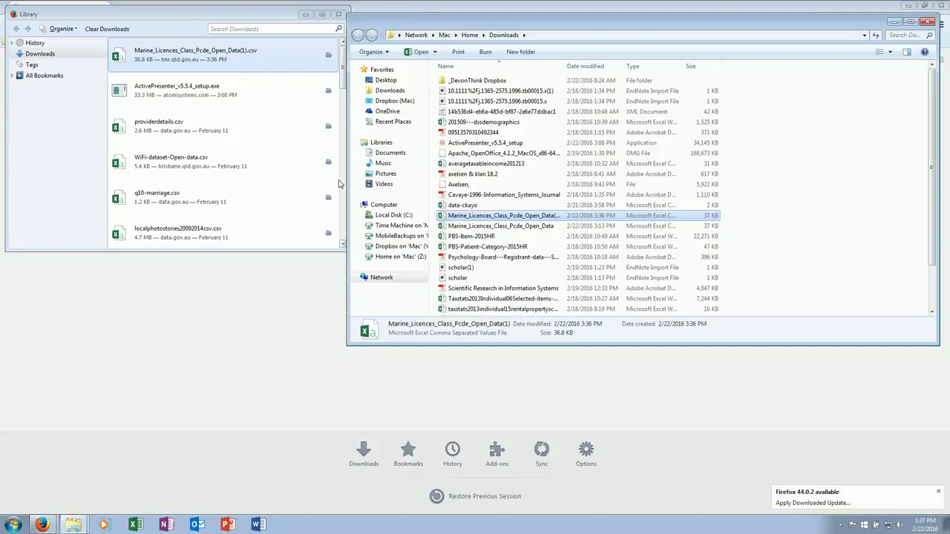
pyautogui.rightClick(464, 217)
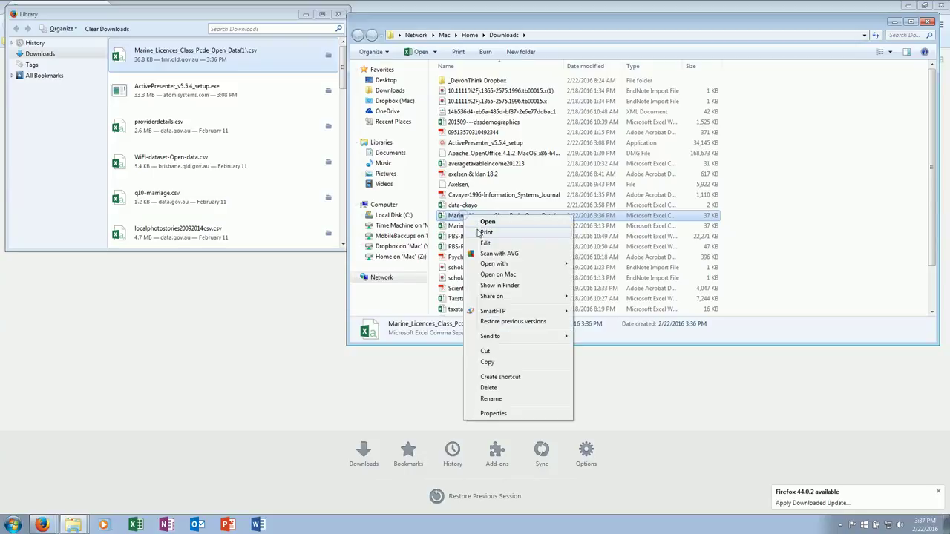
pyautogui.click(493, 353)
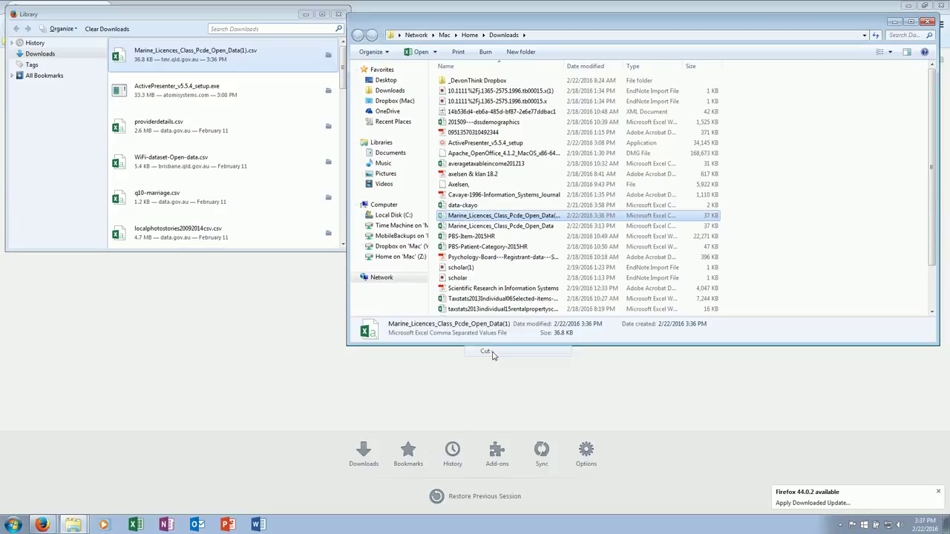
# Step: Paste the CSV onto the desktop and rename it Marine_Licences_Class_Pcde_Open_Data.csv, dropping the (1)
pyautogui.press('super+d')
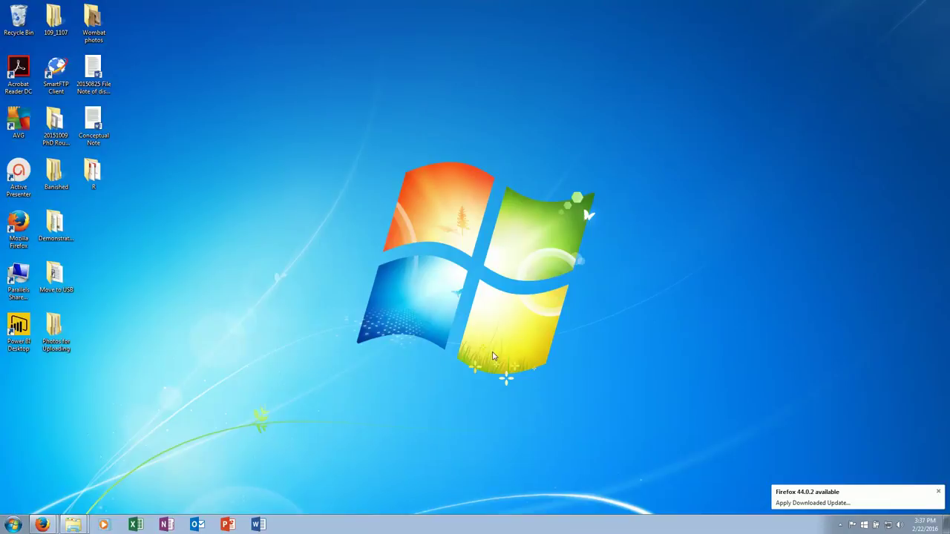
pyautogui.rightClick(417, 267)
pyautogui.click(438, 307)
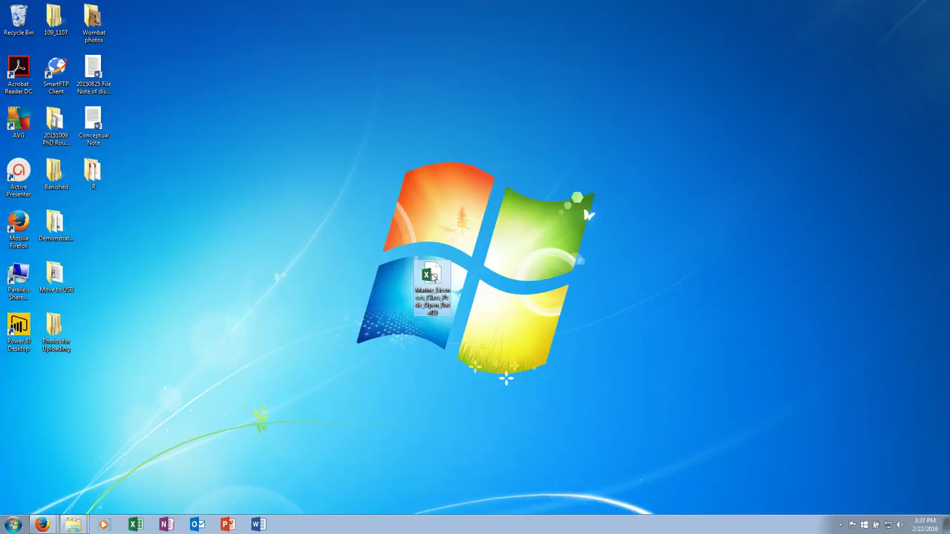
pyautogui.rightClick(433, 276)
pyautogui.press('m')
pyautogui.press('End')
pyautogui.press('Return')
# Step: Open Marine_Licences_Class_Pcde_Open_Data.csv in Excel
pyautogui.doubleClick(431, 277)
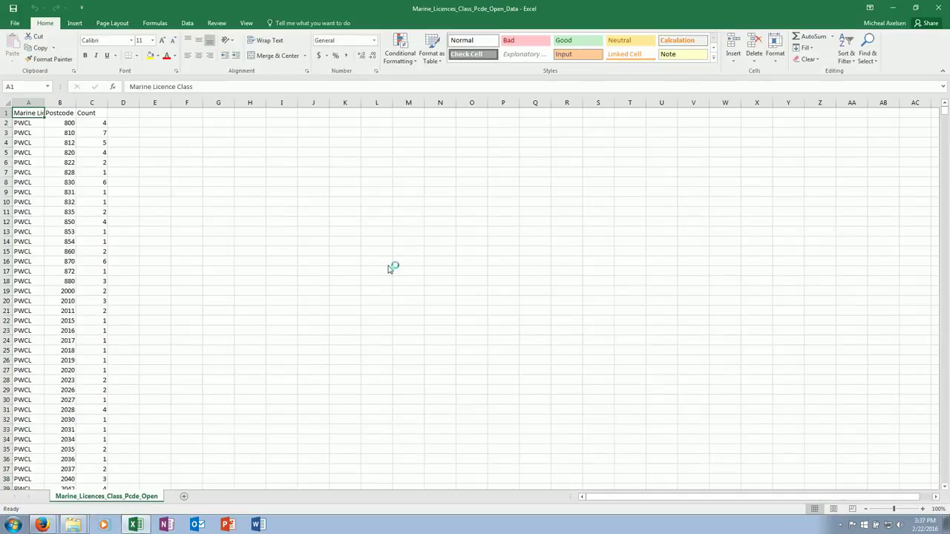
pyautogui.press('Down')
pyautogui.press('Down')
pyautogui.press('Down')
pyautogui.press('Down')
pyautogui.press('Down')
pyautogui.press('Down')
pyautogui.press('Up')
pyautogui.press('Up')
pyautogui.press('Up')
pyautogui.press('Up')
pyautogui.press('Up')
pyautogui.press('Up')
# Step: Clear rows 2675–2705 holding the country-code rows, Summary total and date line
pyautogui.click(65, 270)
pyautogui.hotkey('ctrl', 'Down')
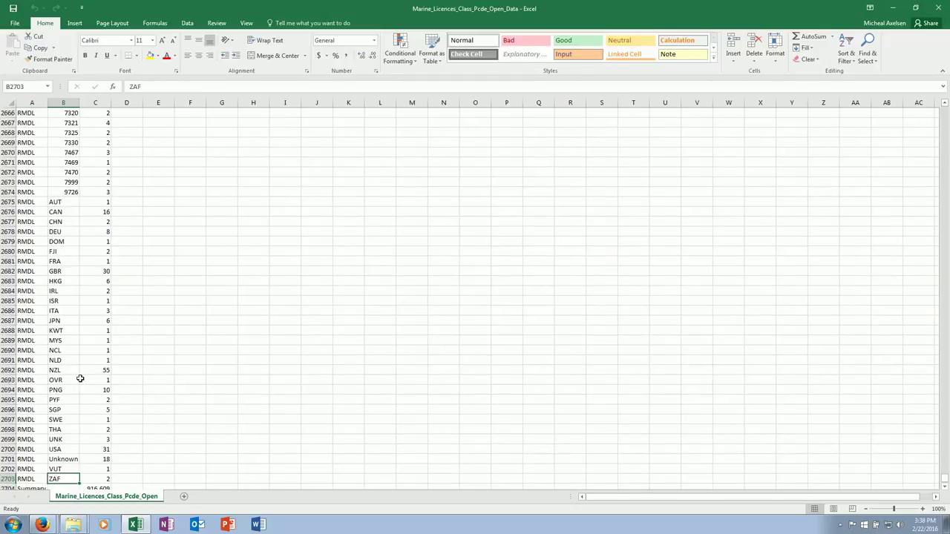
pyautogui.hscroll(1, 80, 379)
pyautogui.hscroll(-1, 81, 379)
pyautogui.scroll(-1, 75, 381)
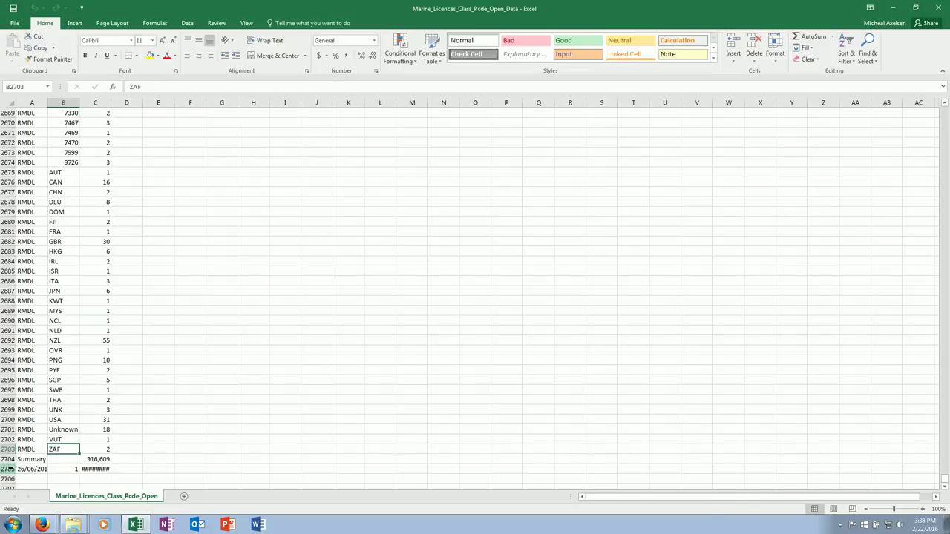
pyautogui.click(9, 469)
pyautogui.moveTo(11, 469); pyautogui.dragTo(36, 173)
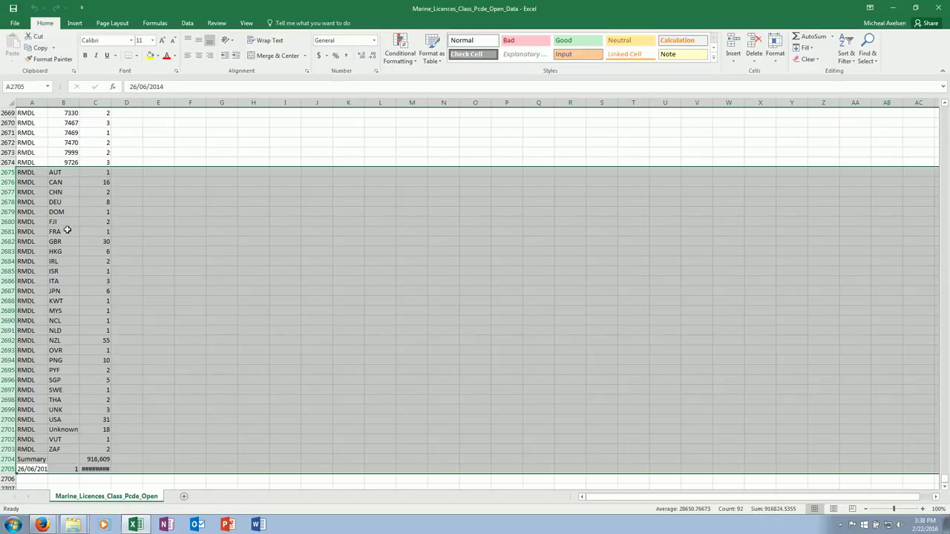
pyautogui.rightClick(224, 231)
pyautogui.click(236, 312)
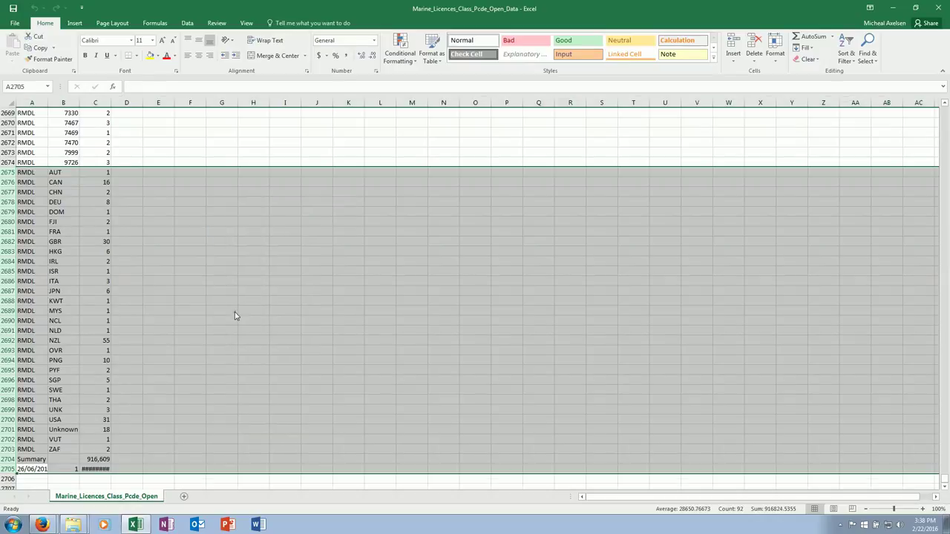
# Step: Delete rows 2–379, every row with a postcode below 4000
pyautogui.click(96, 164)
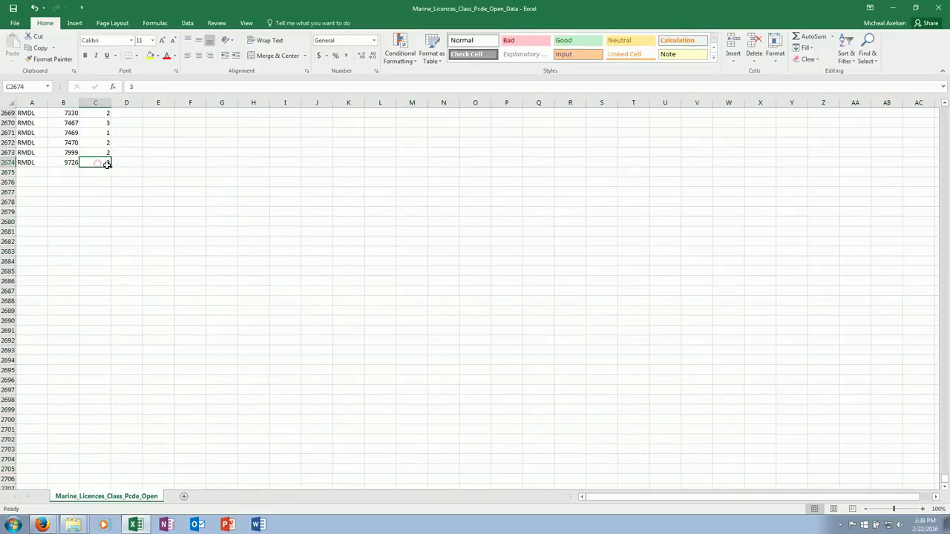
pyautogui.hotkey('ctrl', 'Home')
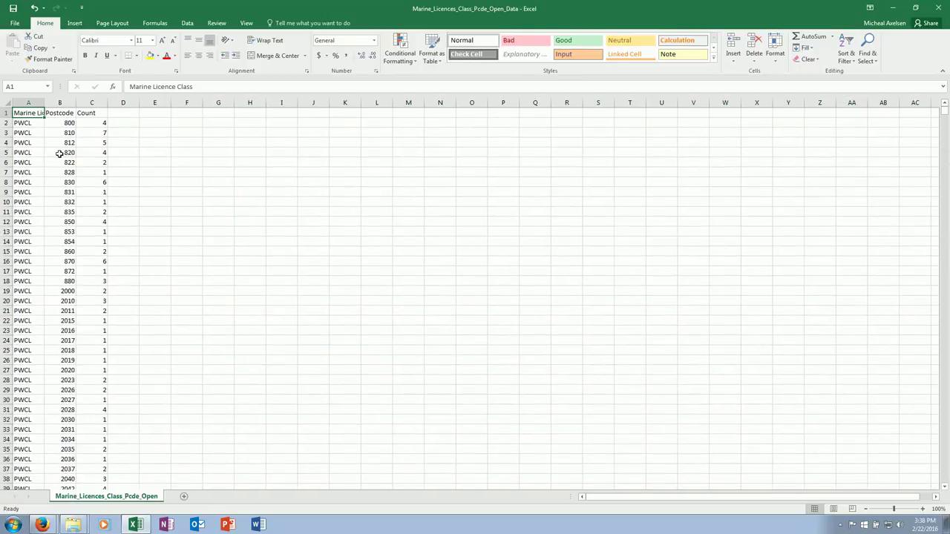
pyautogui.press('pagedown')
pyautogui.press('pagedown')
pyautogui.press('pagedown')
pyautogui.press('pagedown')
pyautogui.press('pagedown')
pyautogui.press('pagedown')
pyautogui.press('pagedown')
pyautogui.press('pagedown')
pyautogui.press('pagedown')
pyautogui.press('pagedown')
pyautogui.press('pagedown')
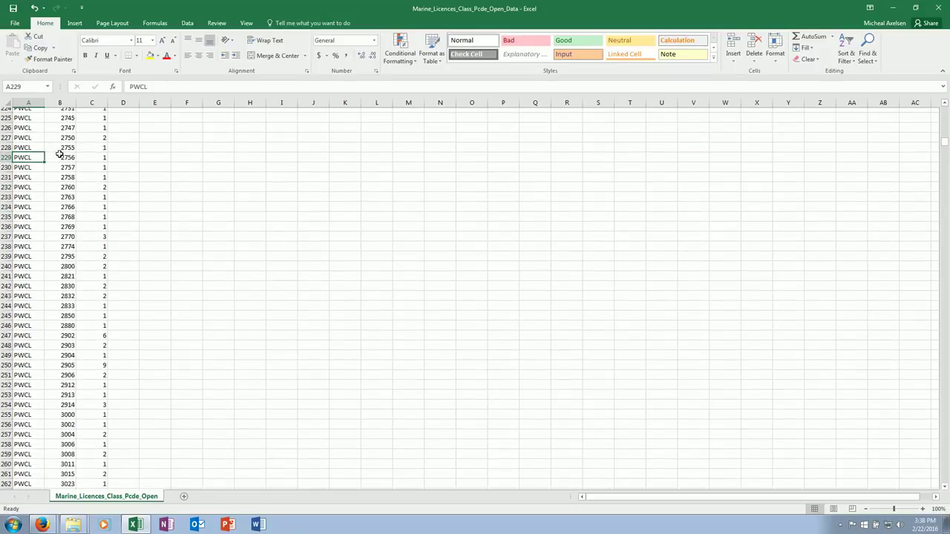
pyautogui.press('pageup')
pyautogui.press('pageup')
pyautogui.press('pagedown')
pyautogui.press('pagedown')
pyautogui.press('pageup')
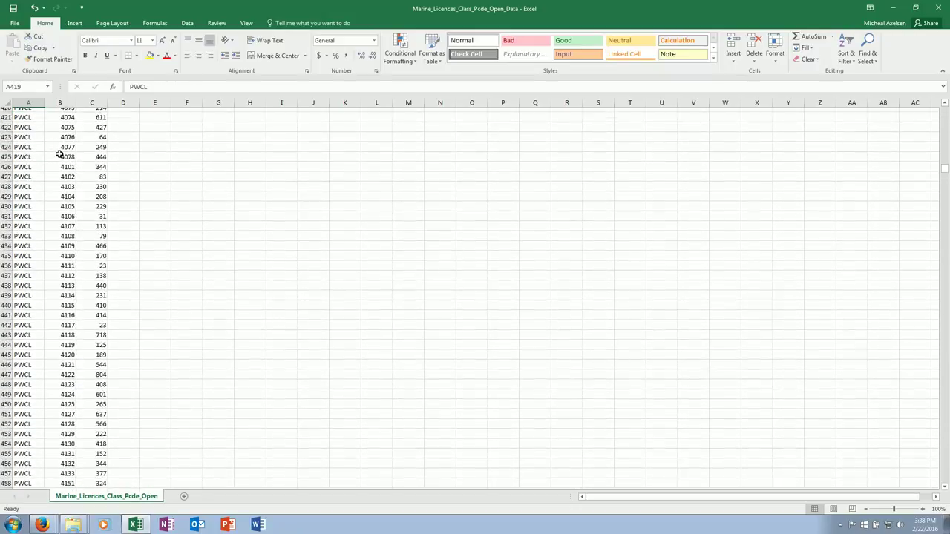
pyautogui.press('pageup')
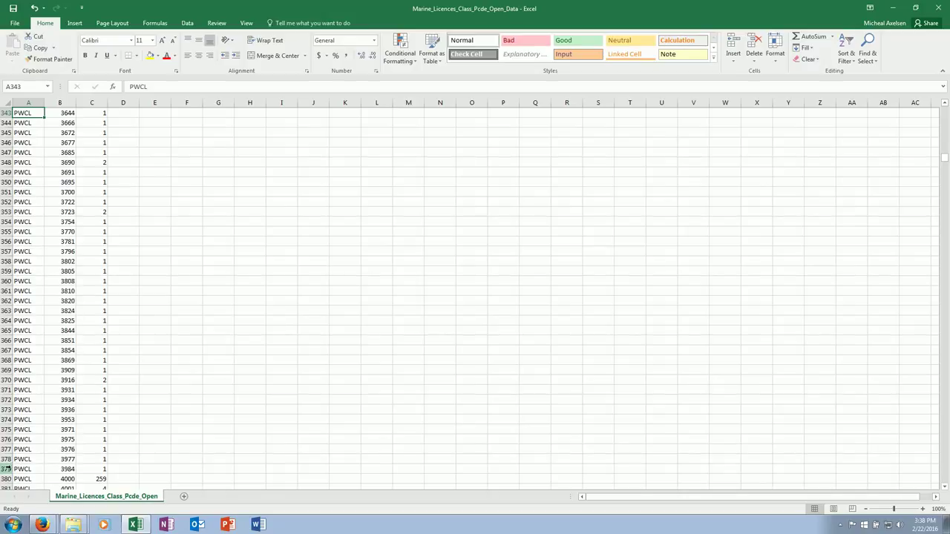
pyautogui.click(7, 469)
pyautogui.moveTo(7, 469); pyautogui.dragTo(78, 124)
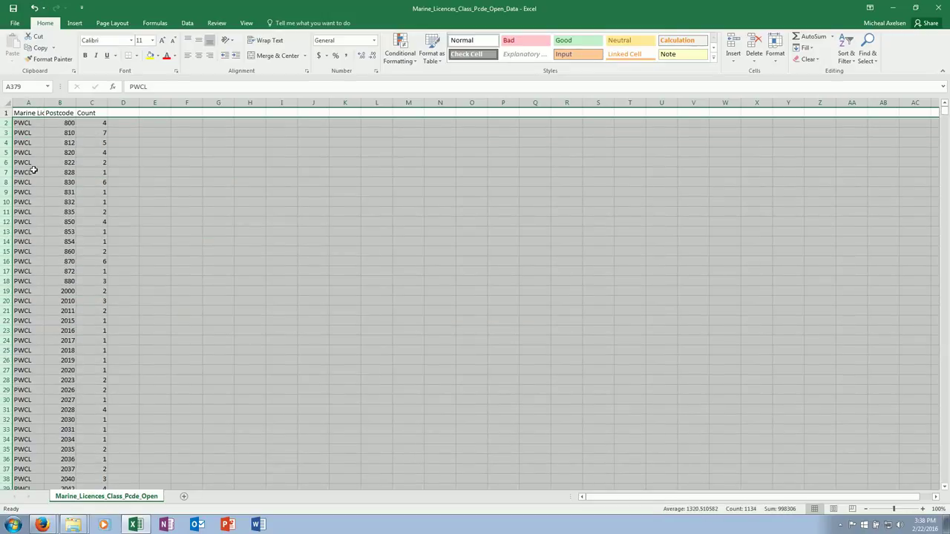
pyautogui.rightClick(184, 187)
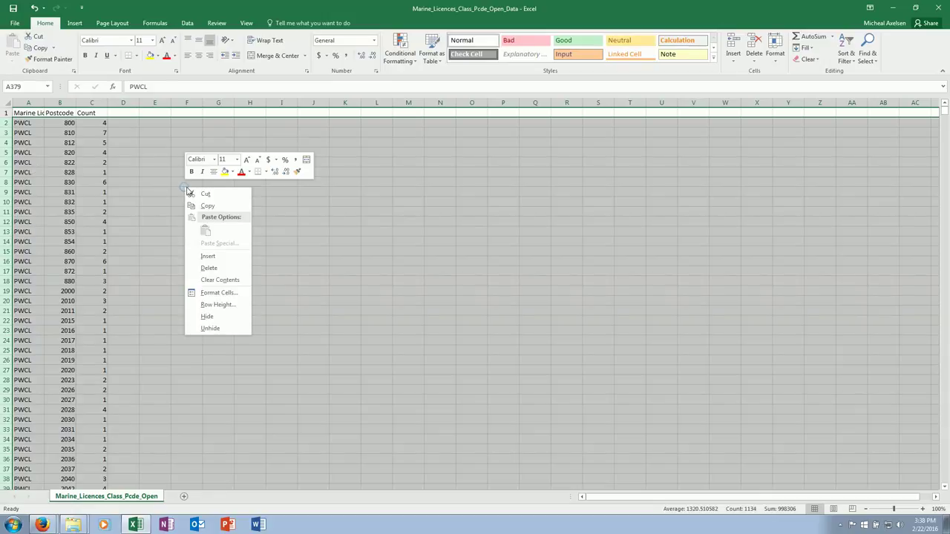
pyautogui.click(218, 269)
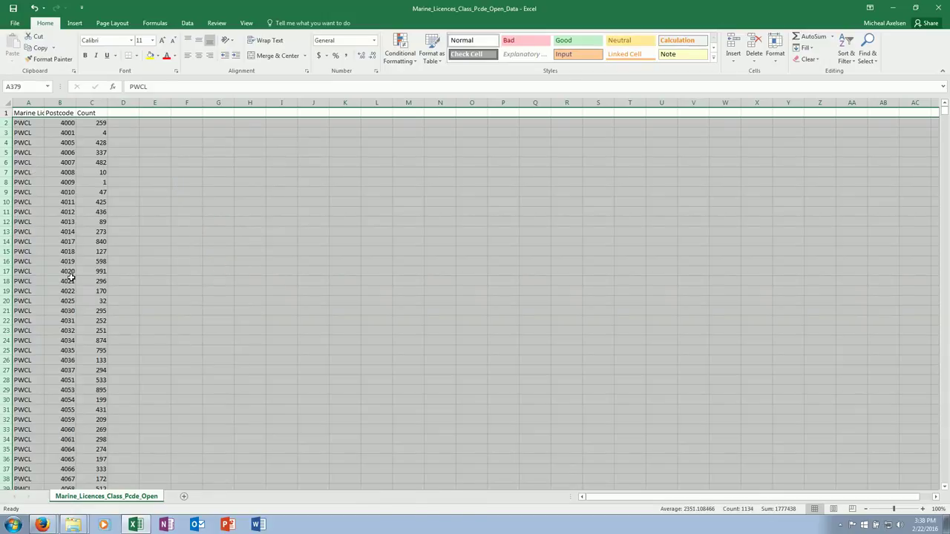
pyautogui.click(71, 280)
# Step: Delete every row after postcode 4895, from postcode 5017 to the end
pyautogui.press('pagedown')
pyautogui.press('pagedown')
pyautogui.press('pagedown')
pyautogui.press('pagedown')
pyautogui.press('pagedown')
pyautogui.press('pagedown')
pyautogui.press('pagedown')
pyautogui.press('pagedown')
pyautogui.press('pagedown')
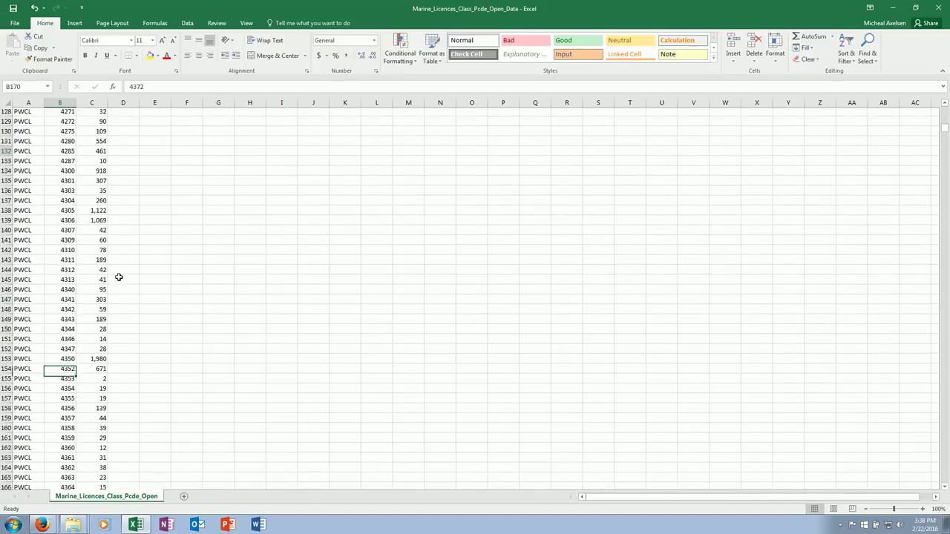
pyautogui.press('pagedown')
pyautogui.press('pagedown')
pyautogui.press('pagedown')
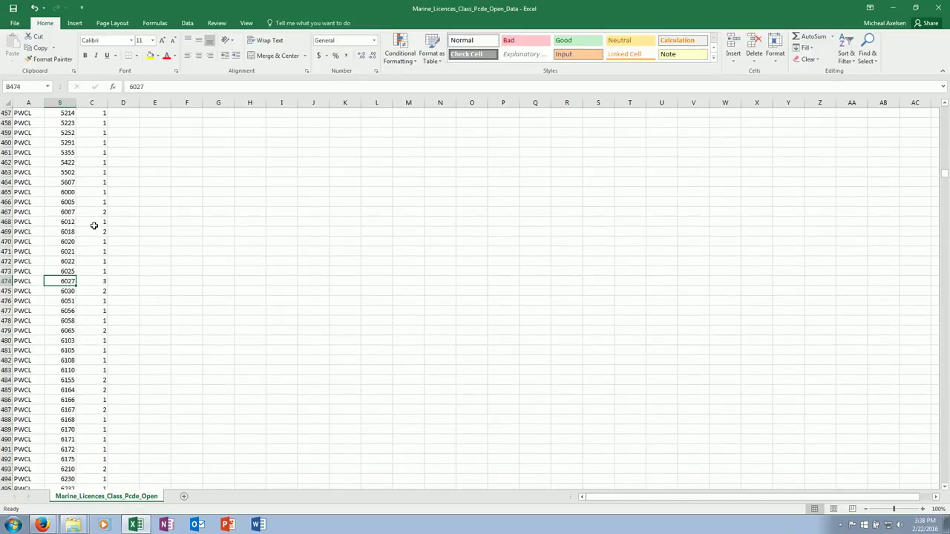
pyautogui.press('pageup')
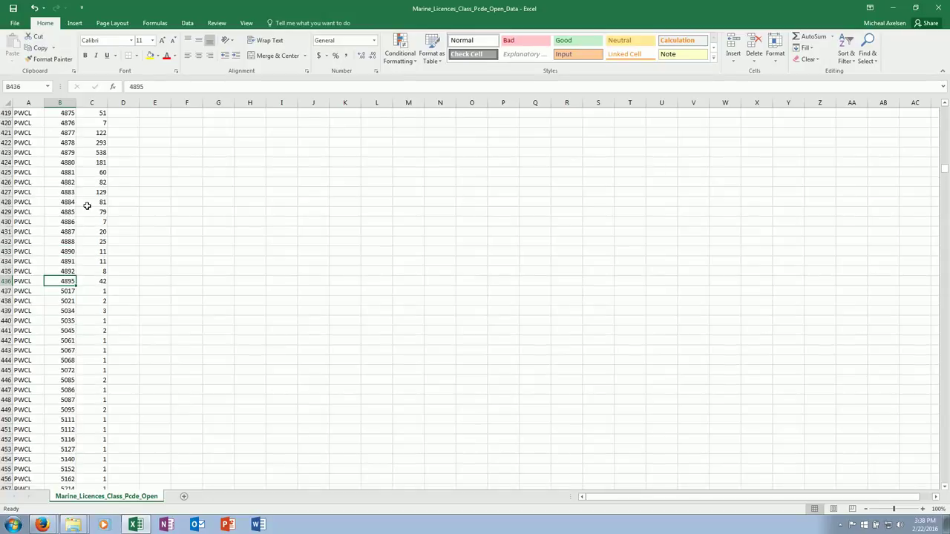
pyautogui.click(7, 291)
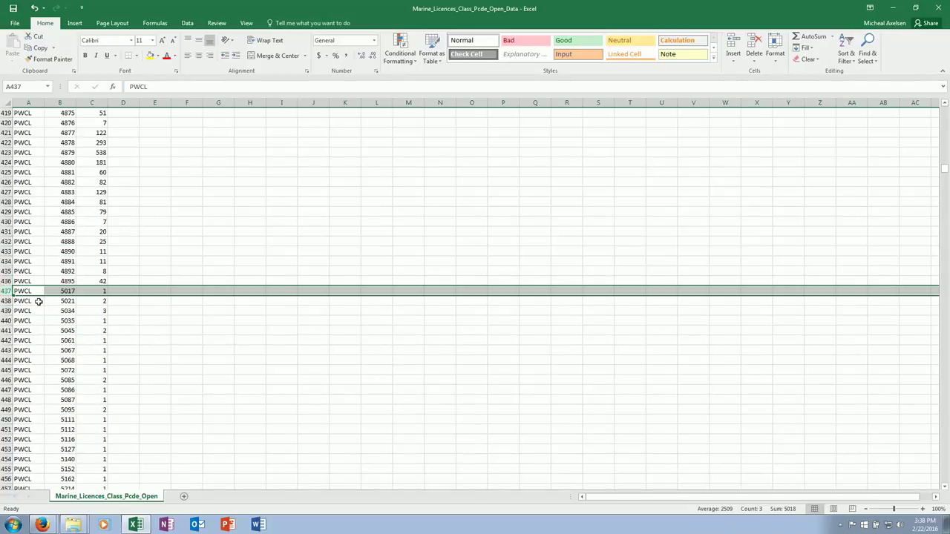
pyautogui.hotkey('ctrl', 'shift', 'Down')
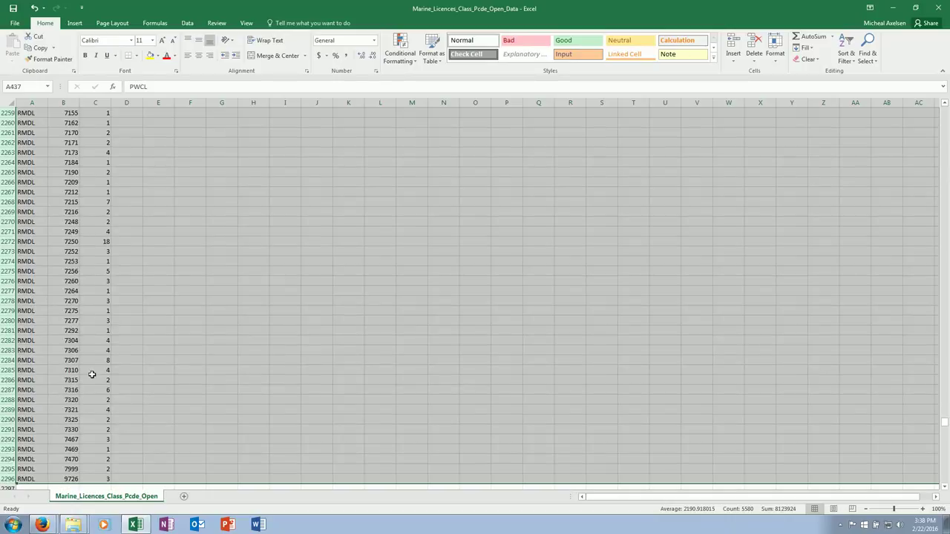
pyautogui.rightClick(107, 321)
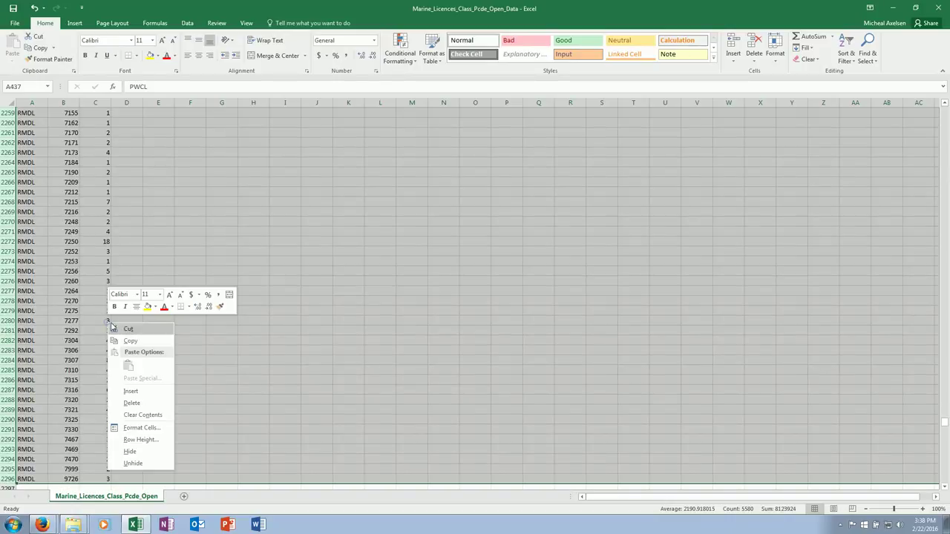
pyautogui.click(137, 402)
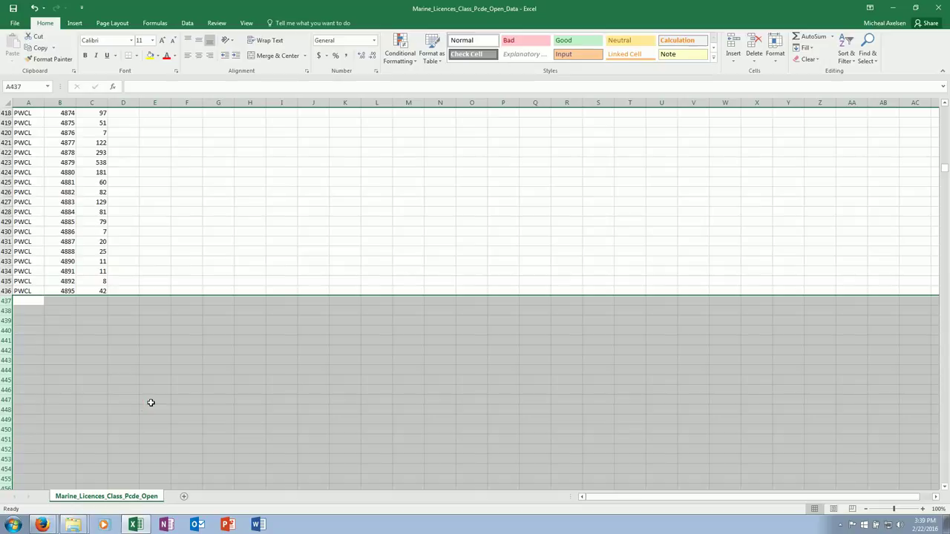
pyautogui.click(95, 292)
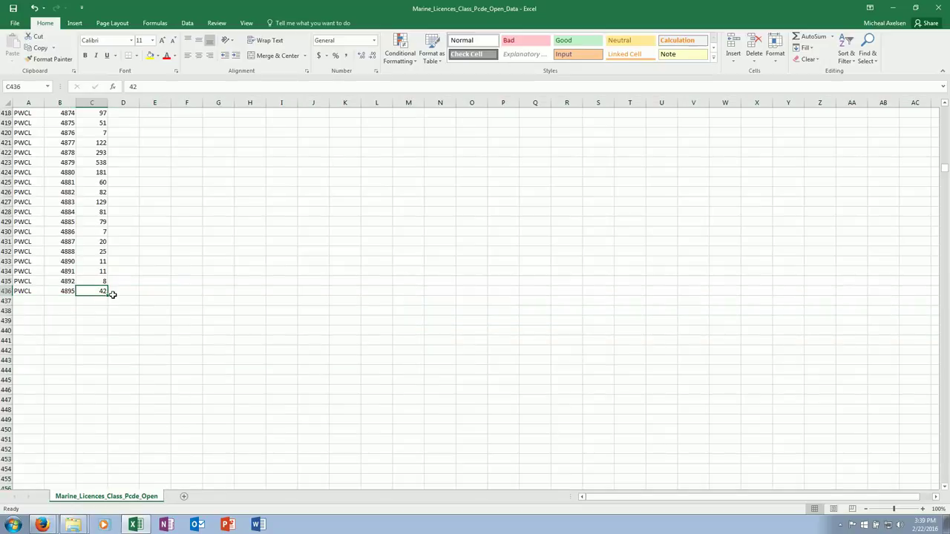
pyautogui.hotkey('ctrl', 'Up')
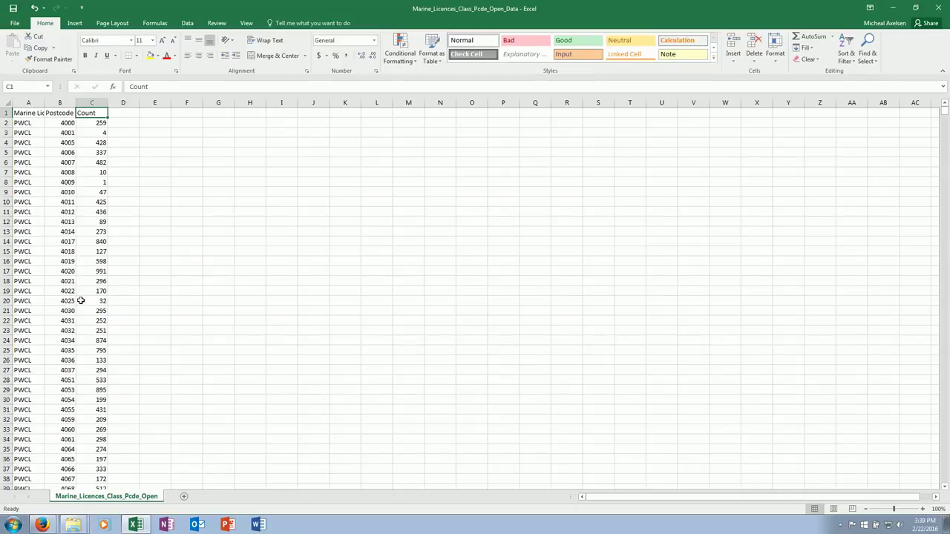
pyautogui.click(80, 300)
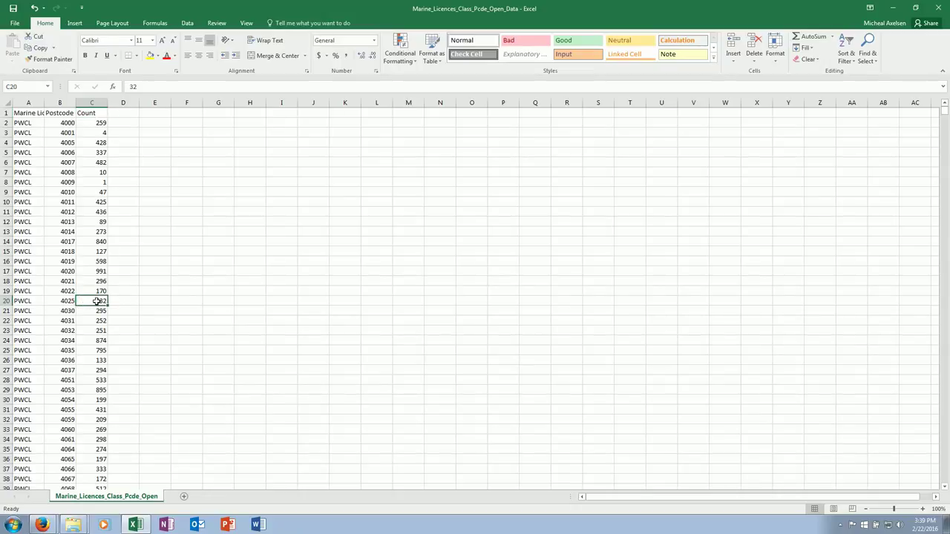
pyautogui.click(92, 115)
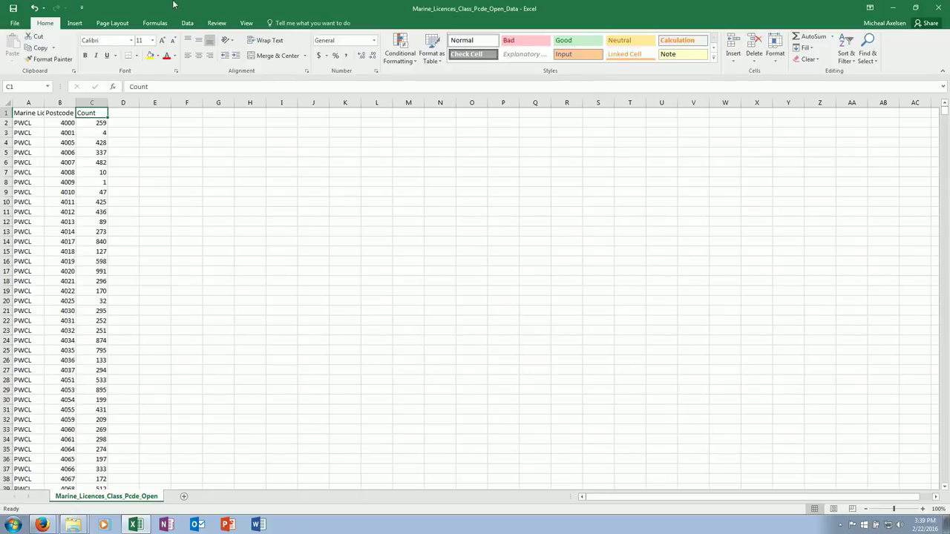
# Step: Sort the table by the Count column, smallest to largest
pyautogui.click(187, 23)
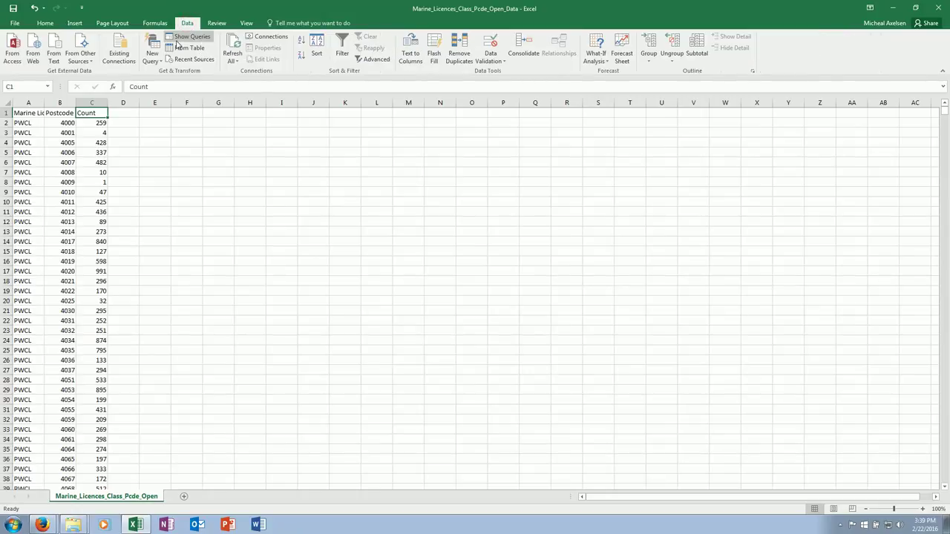
pyautogui.click(316, 46)
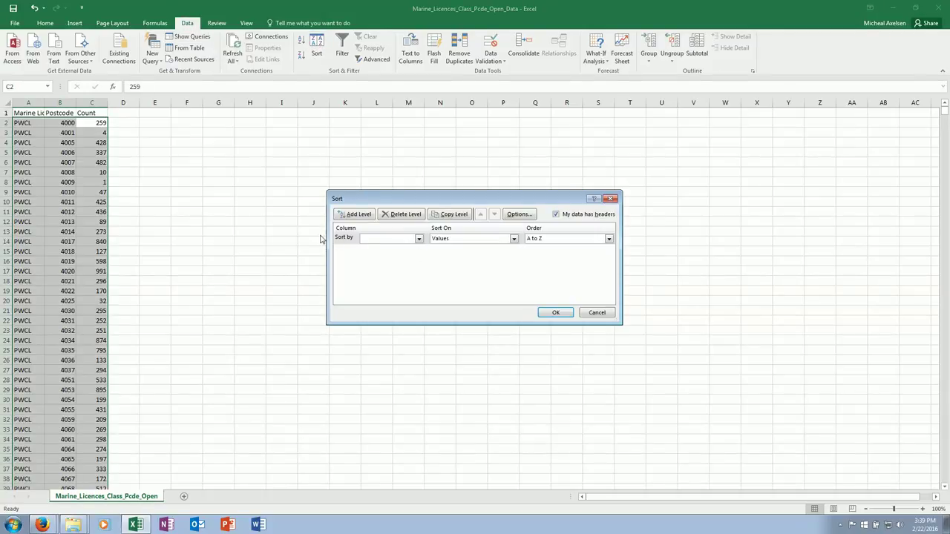
pyautogui.click(364, 238)
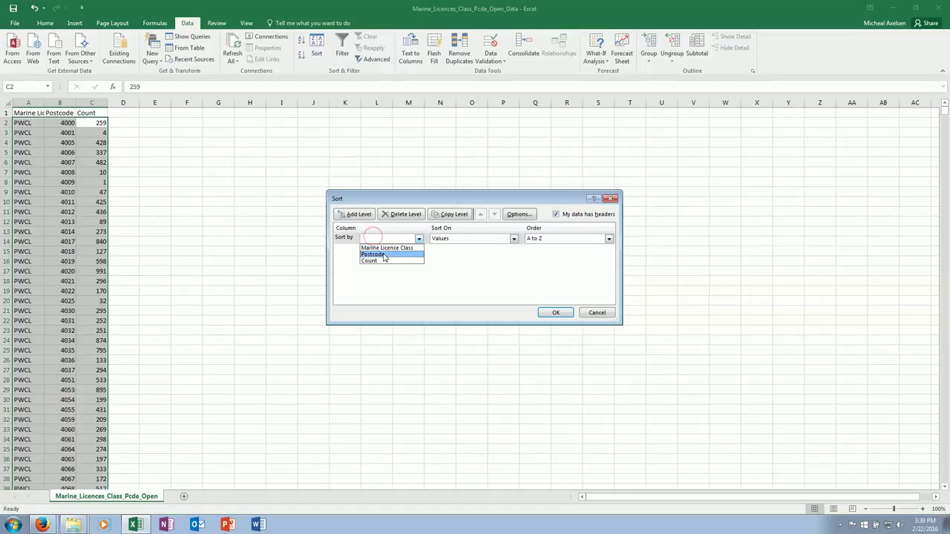
pyautogui.click(382, 260)
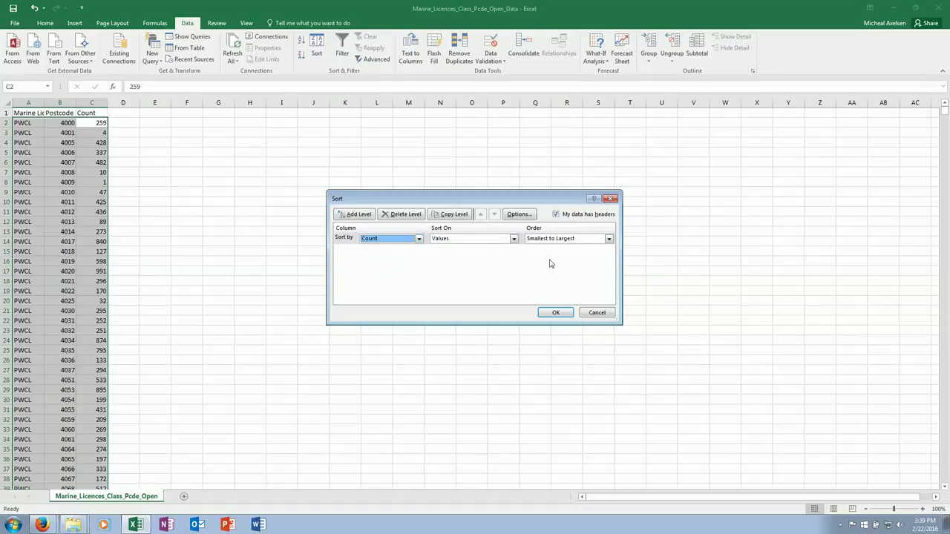
pyautogui.click(564, 312)
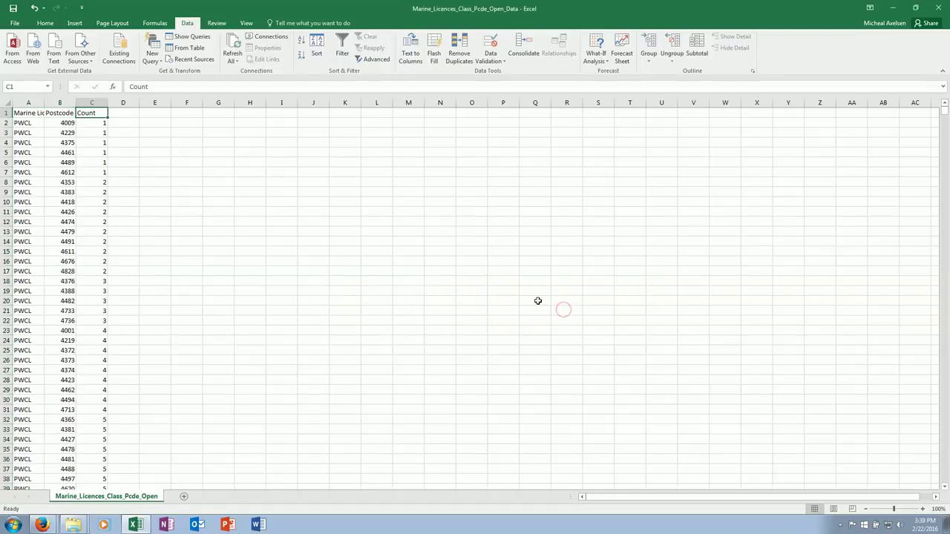
# Step: Review the largest counts at the bottom of the Count column, peaking at 3,454
pyautogui.click(97, 195)
pyautogui.hotkey('ctrl', 'Down')
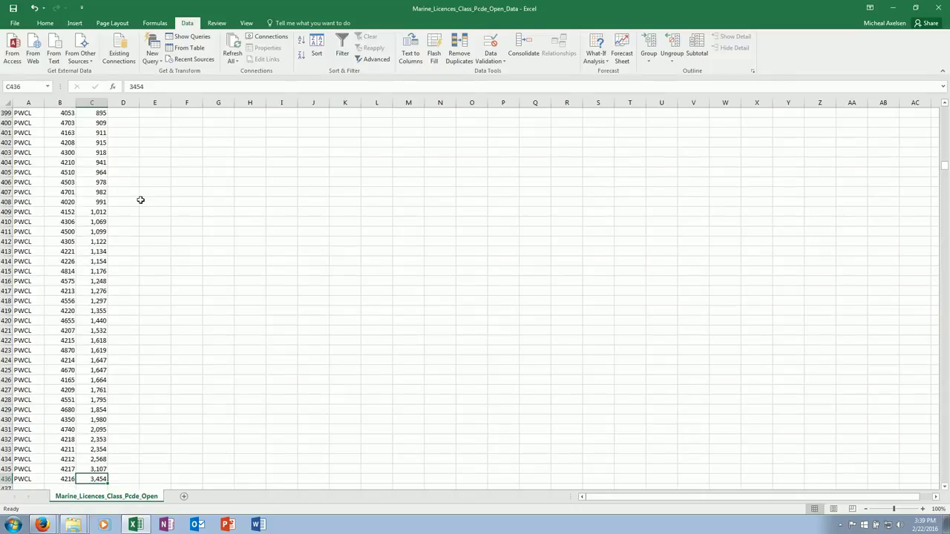
pyautogui.press('Up')
pyautogui.press('Up')
pyautogui.press('Up')
pyautogui.press('Up')
pyautogui.press('Up')
pyautogui.press('Up')
pyautogui.press('Up')
pyautogui.press('Up')
pyautogui.press('Up')
pyautogui.press('Up')
pyautogui.press('Up')
pyautogui.press('Up')
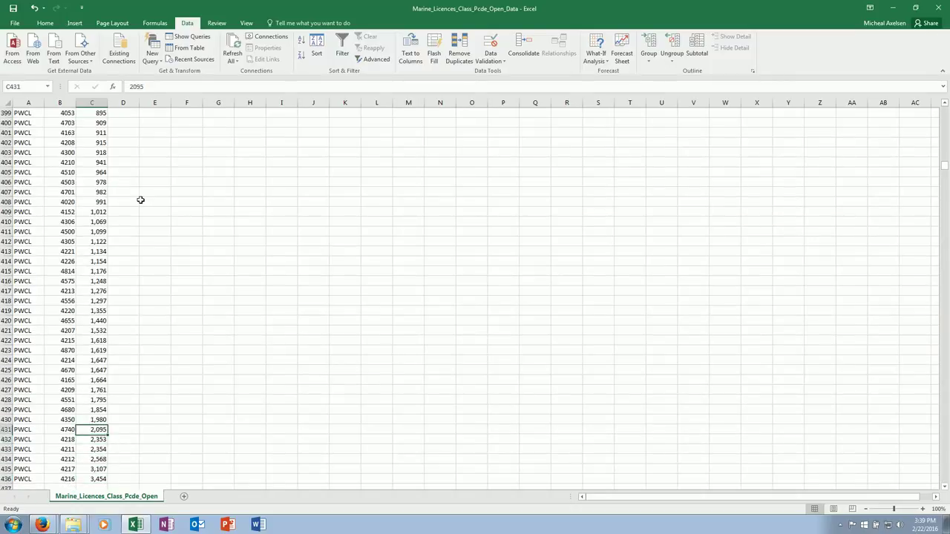
pyautogui.press('Up')
pyautogui.press('Up')
pyautogui.press('Up')
pyautogui.press('Up')
pyautogui.press('Up')
pyautogui.press('Up')
pyautogui.press('Up')
pyautogui.press('Up')
pyautogui.press('Up')
pyautogui.press('Up')
pyautogui.press('Up')
pyautogui.press('Up')
pyautogui.press('Up')
pyautogui.press('Up')
pyautogui.press('Up')
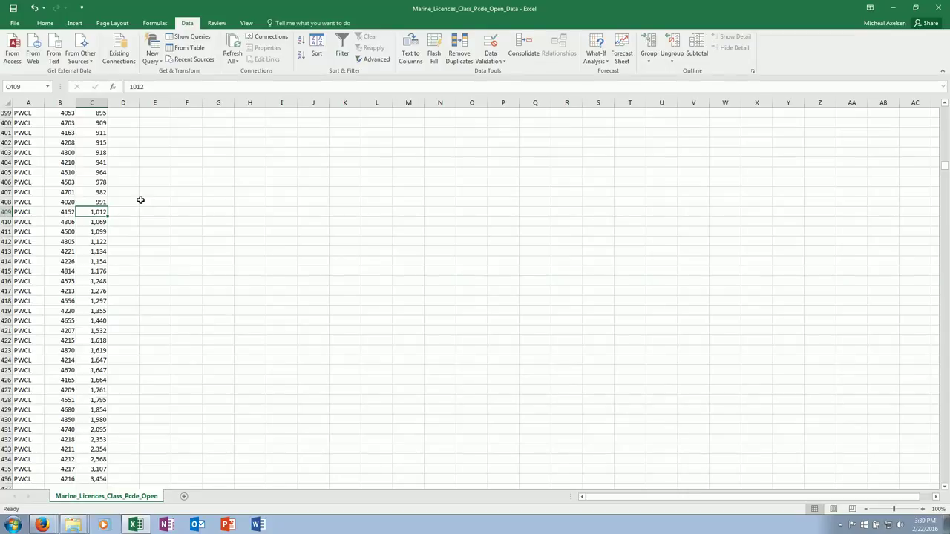
pyautogui.hotkey('ctrl', '1')
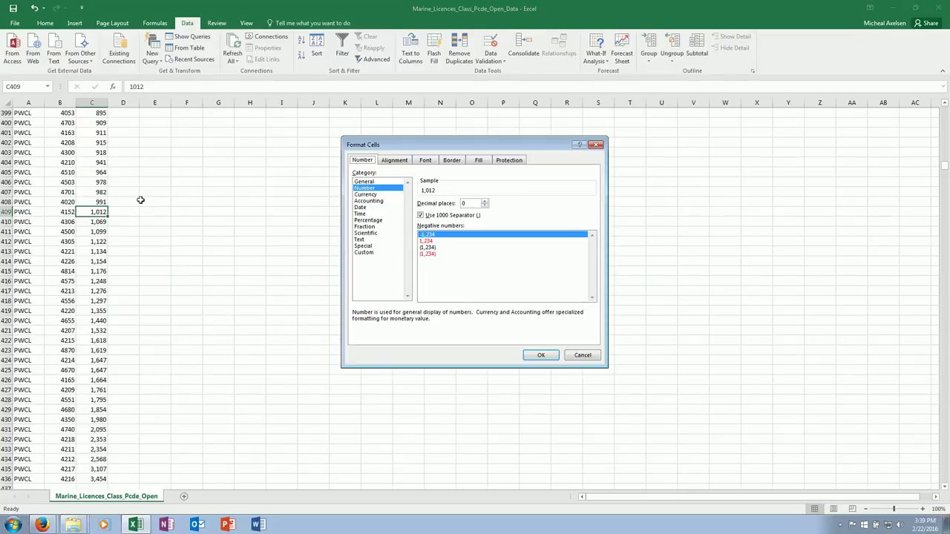
pyautogui.click(581, 356)
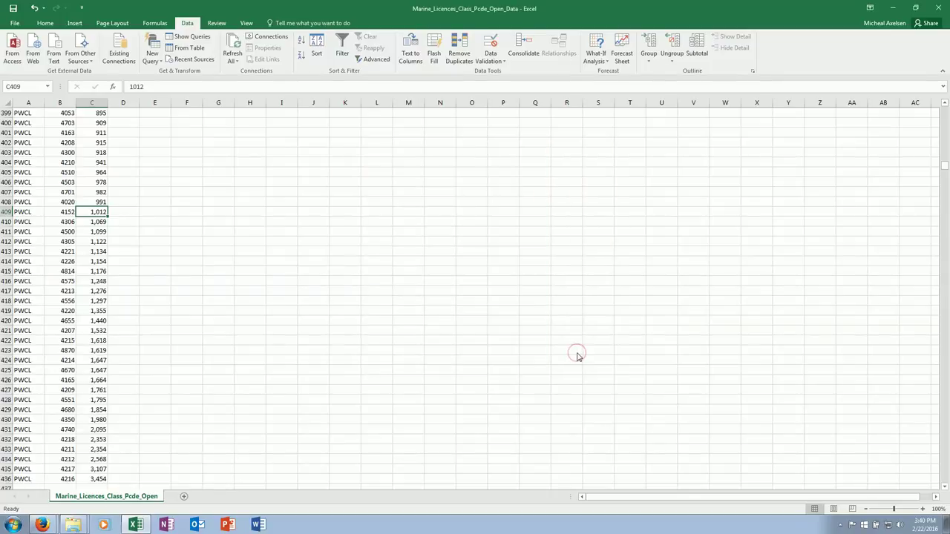
pyautogui.click(106, 475)
pyautogui.scroll(-1, 160, 478)
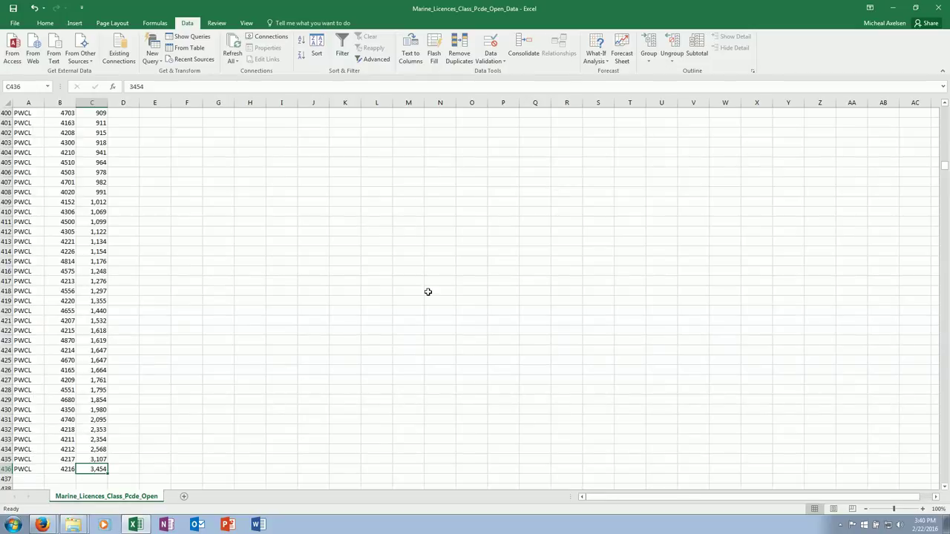
# Step: Format all Count values as plain numbers with 0 decimal places, e.g. 3454
pyautogui.hotkey('ctrl', 'shift', 'Up')
pyautogui.hotkey('shift', 'Down')
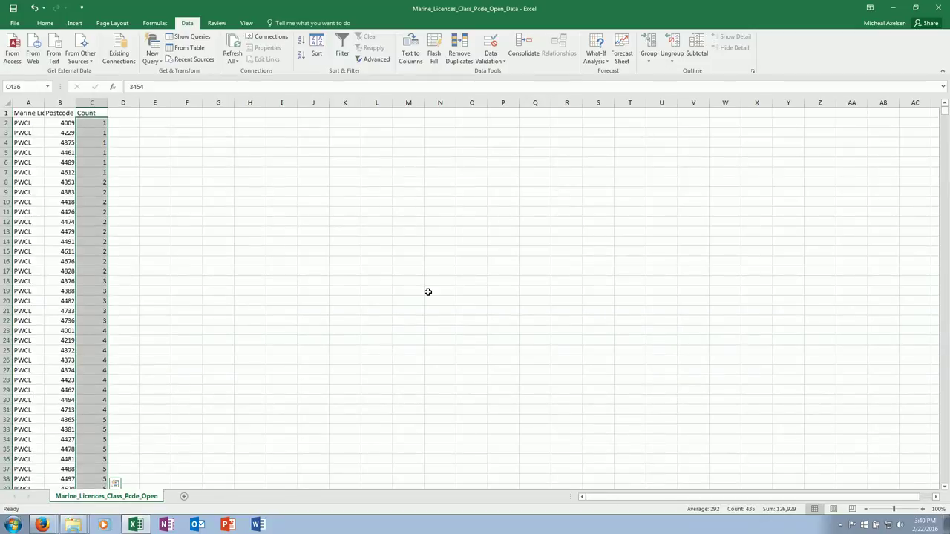
pyautogui.hotkey('ctrl', '1')
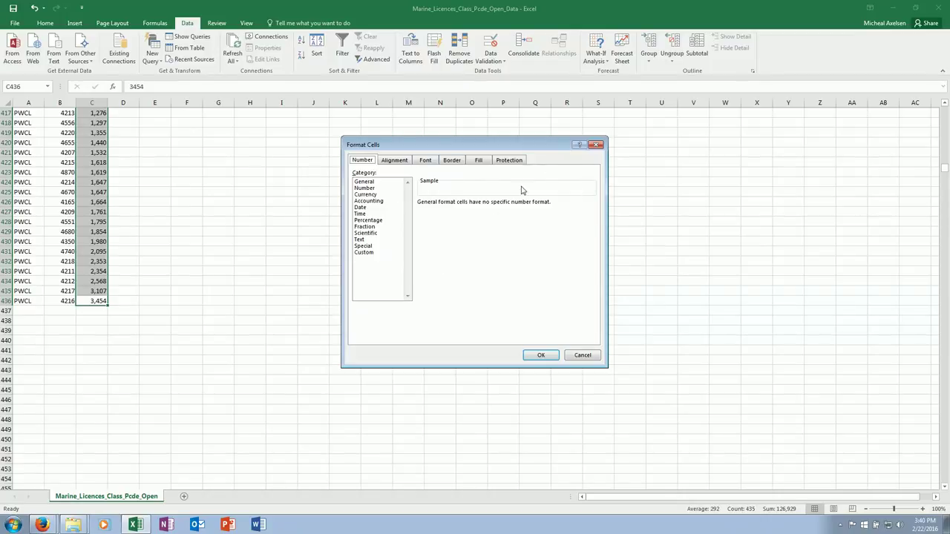
pyautogui.click(367, 188)
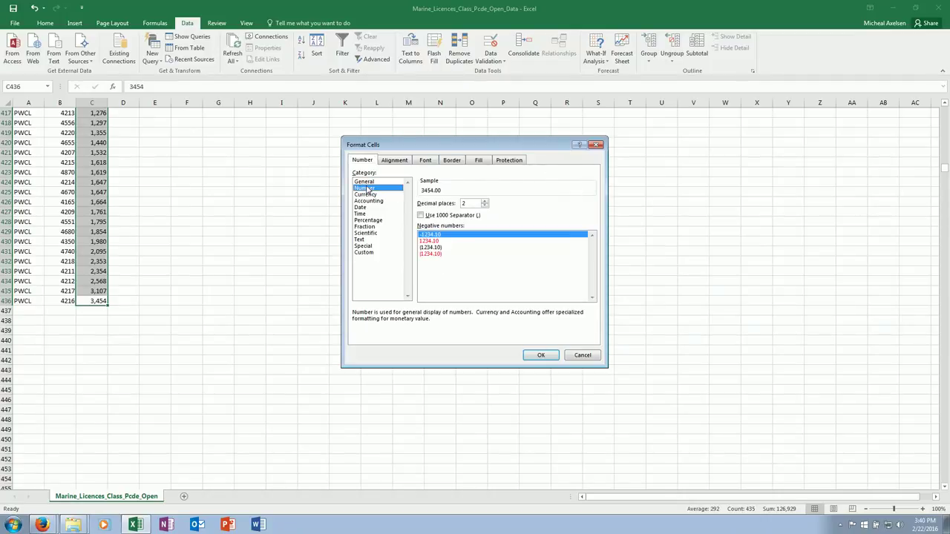
pyautogui.press('Up')
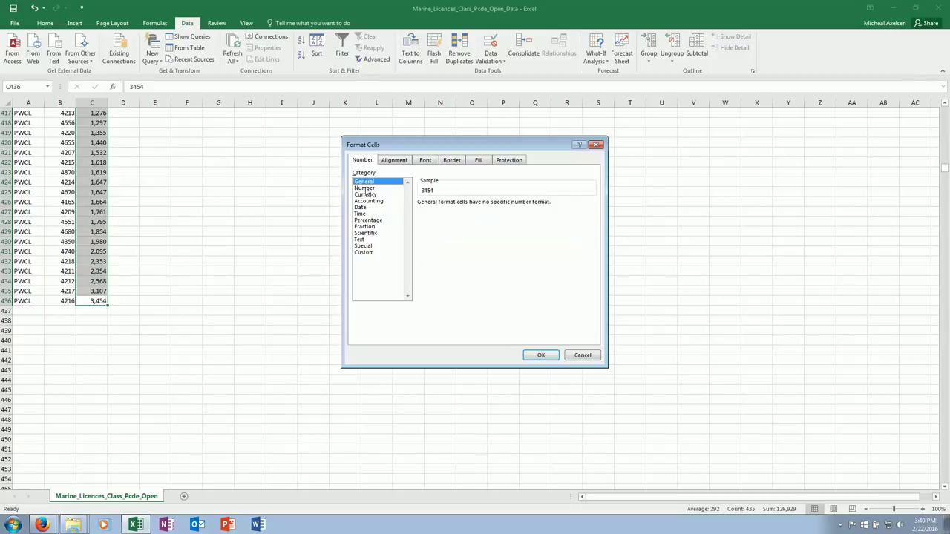
pyautogui.click(366, 189)
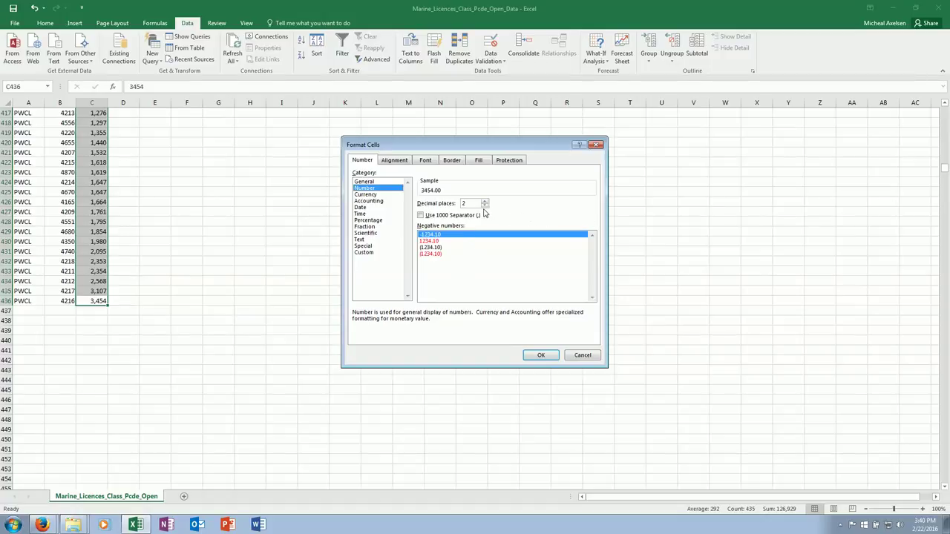
pyautogui.doubleClick(465, 204)
pyautogui.write('0')
pyautogui.press('Return')
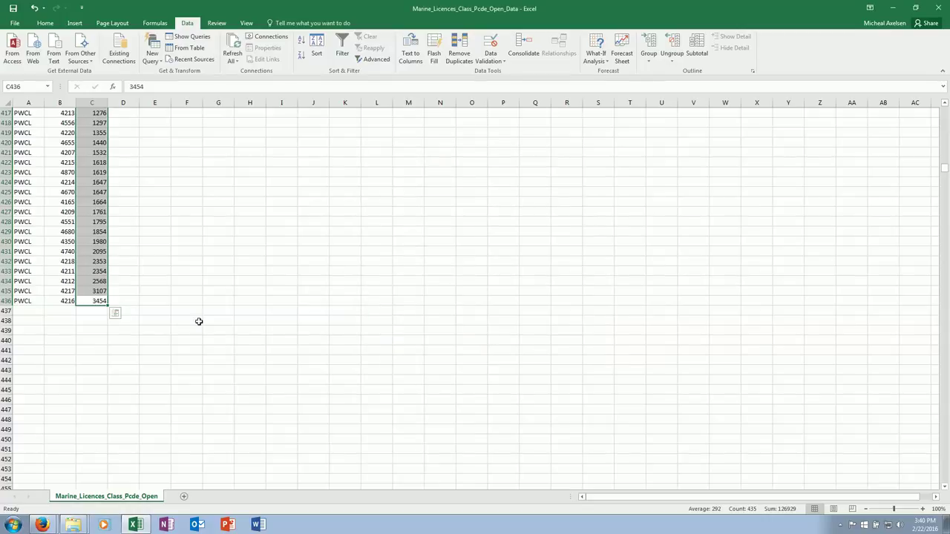
pyautogui.click(88, 295)
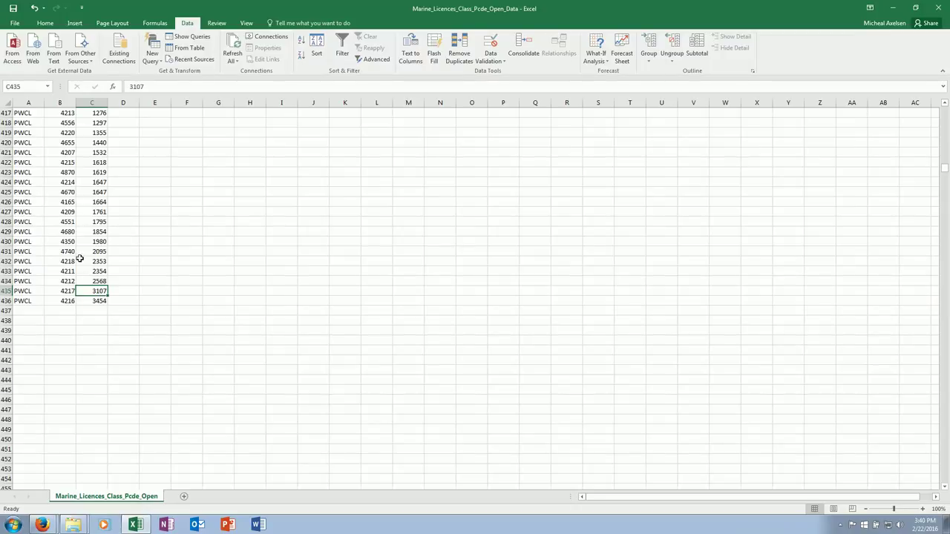
# Step: Re-sort the licence table by Postcode from lowest to highest
pyautogui.hotkey('ctrl', 'Up')
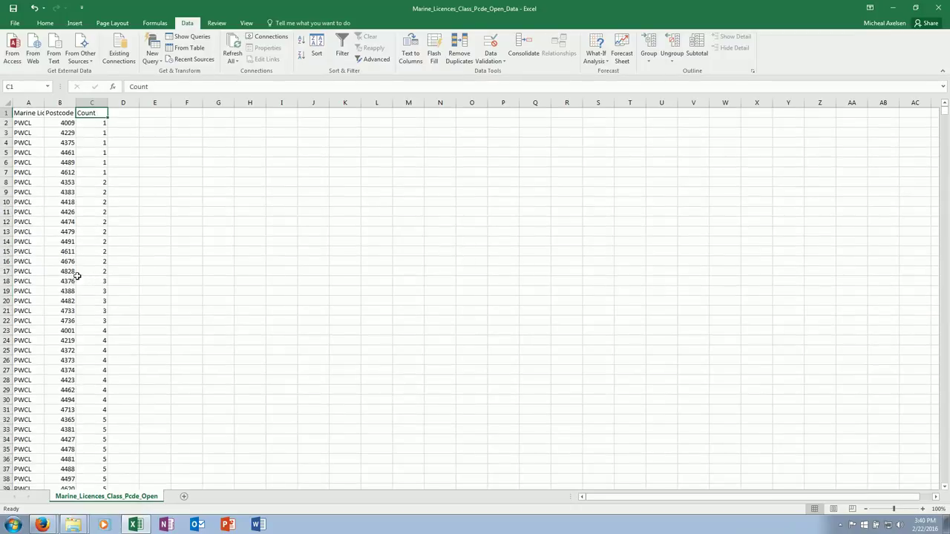
pyautogui.click(94, 144)
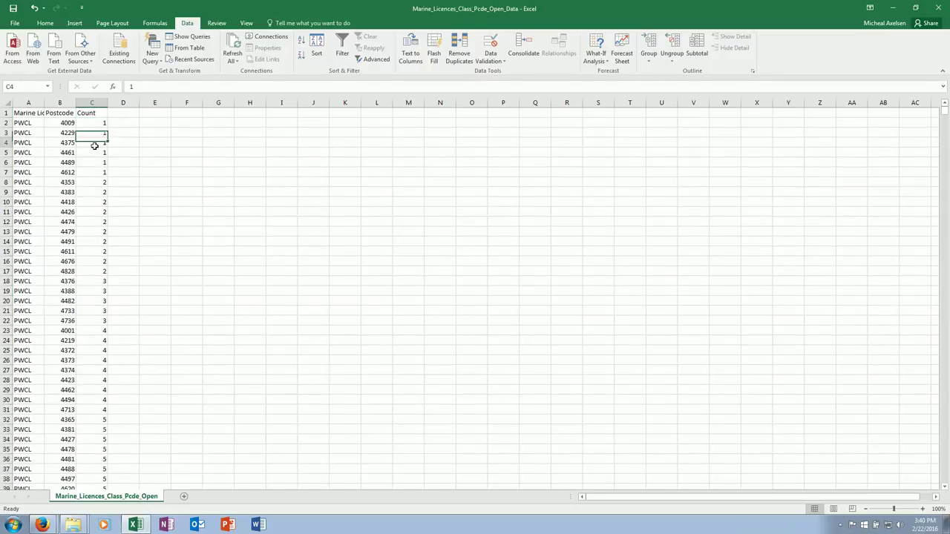
pyautogui.click(321, 46)
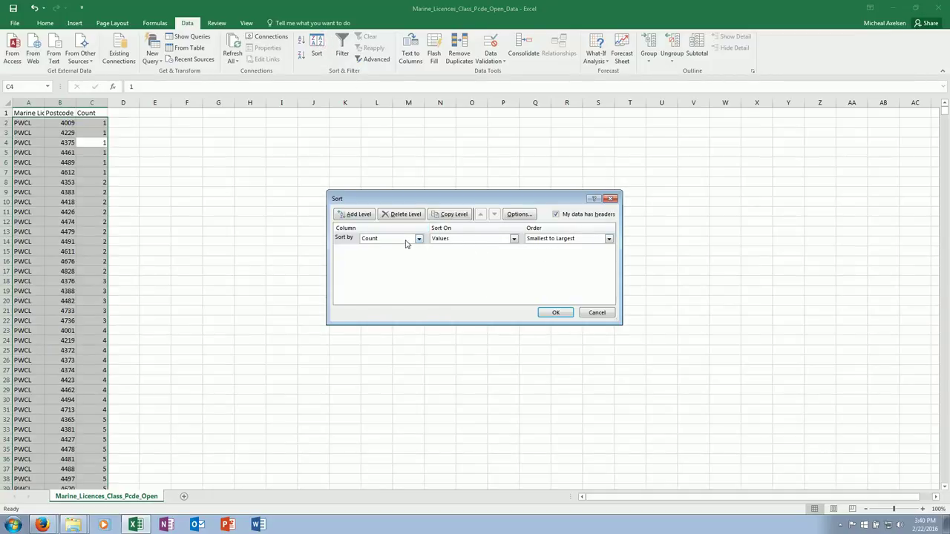
pyautogui.click(375, 239)
pyautogui.click(373, 254)
pyautogui.click(555, 312)
# Step: Check the sorted data down to its last row and inspect the Marine Licence Class filter values
pyautogui.click(37, 134)
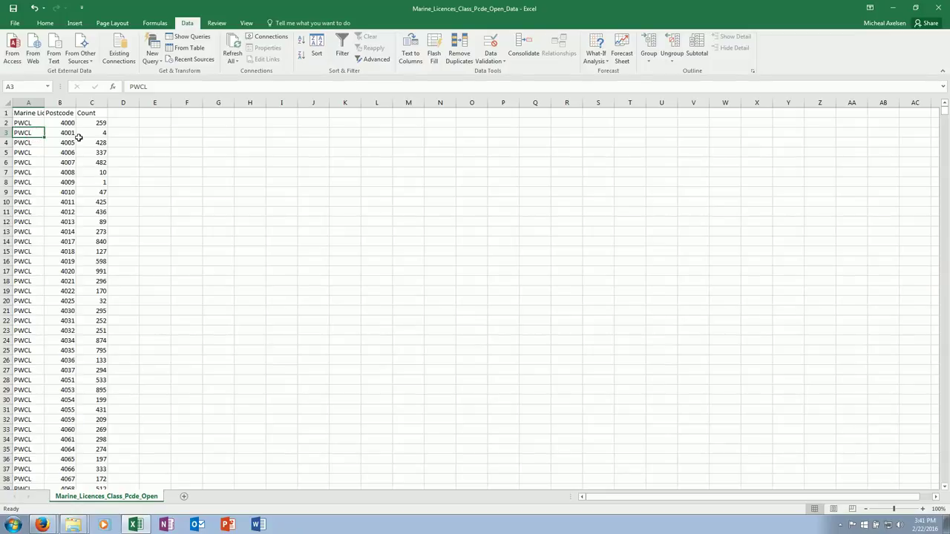
pyautogui.hotkey('ctrl', 'Down')
pyautogui.press('Down')
pyautogui.press('Down')
pyautogui.hotkey('ctrl', 'Up')
pyautogui.hotkey('ctrl', 'Up')
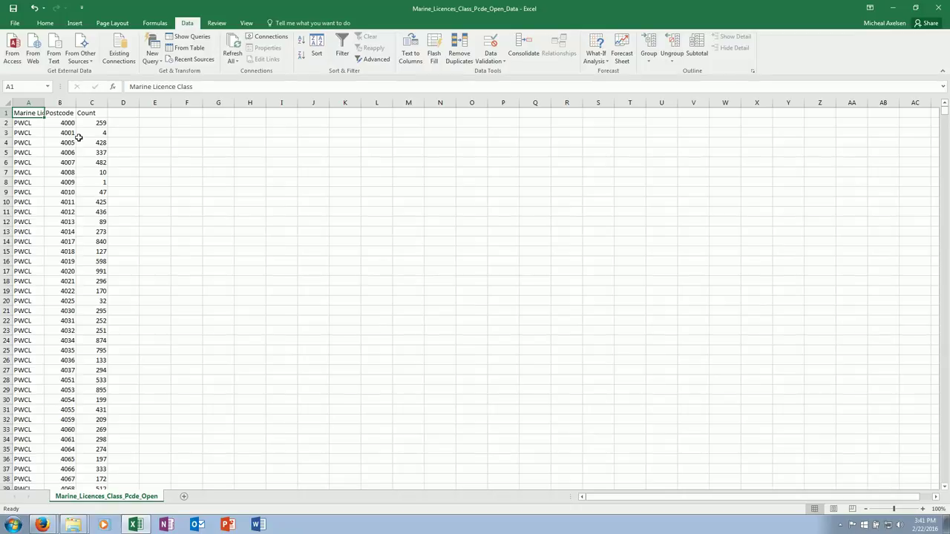
pyautogui.hotkey('ctrl', 'shift', 'l')
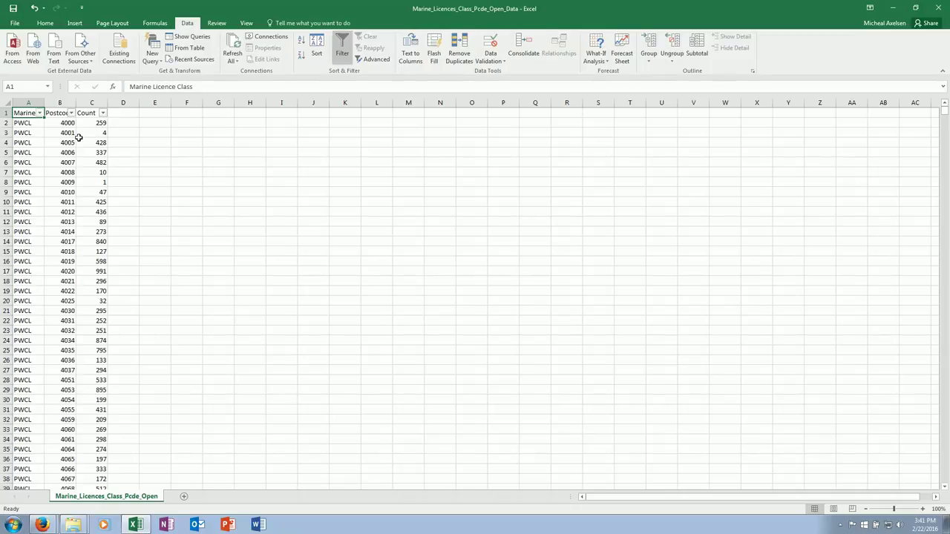
pyautogui.click(40, 113)
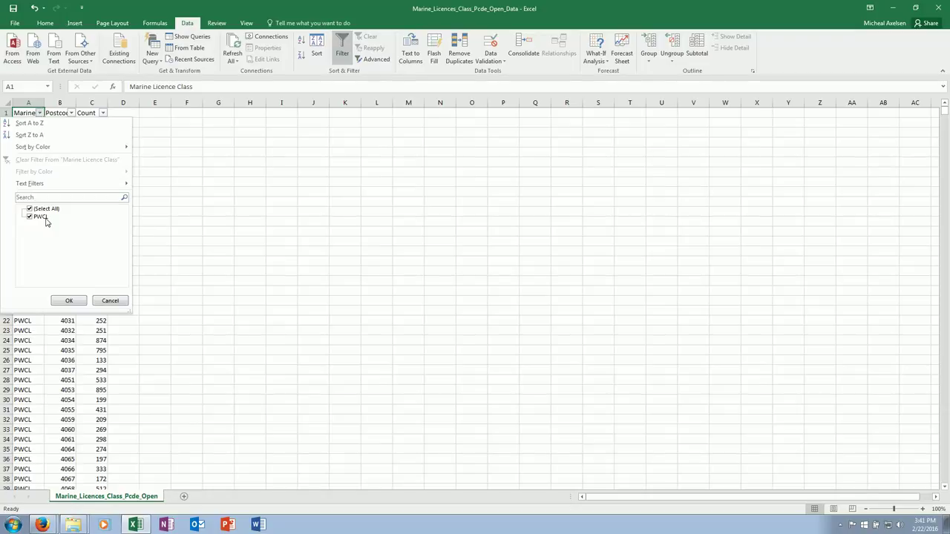
pyautogui.press('Escape')
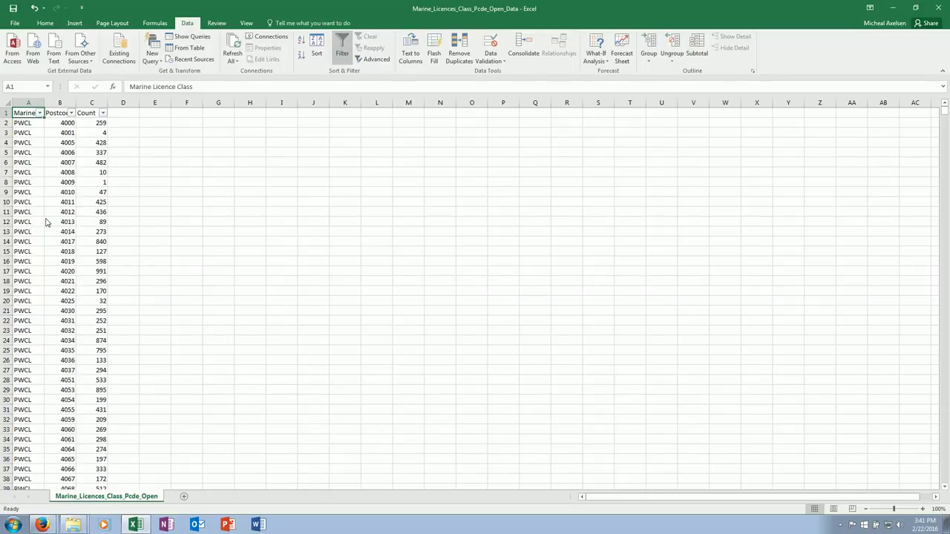
# Step: Save the table in CSV format and close Excel without saving further changes
pyautogui.hotkey('ctrl', 's')
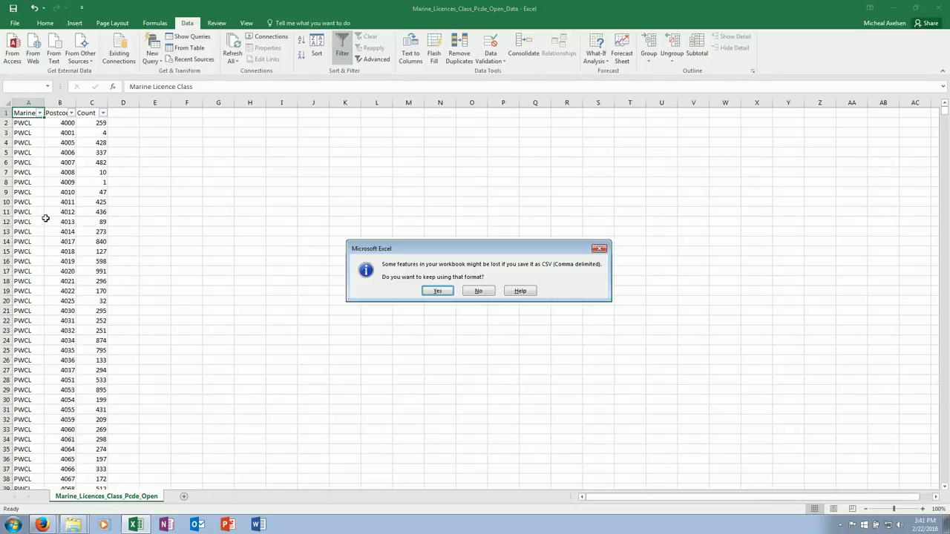
pyautogui.click(439, 291)
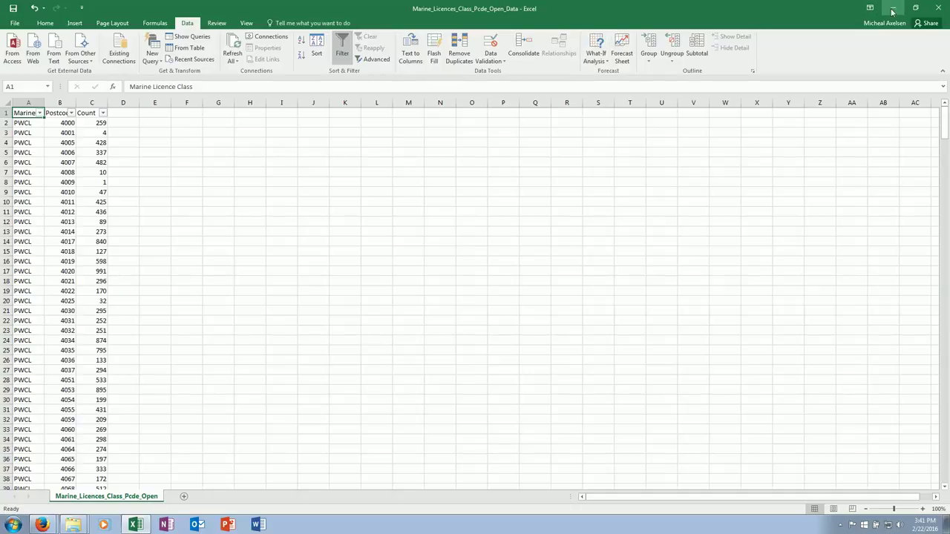
pyautogui.click(941, 9)
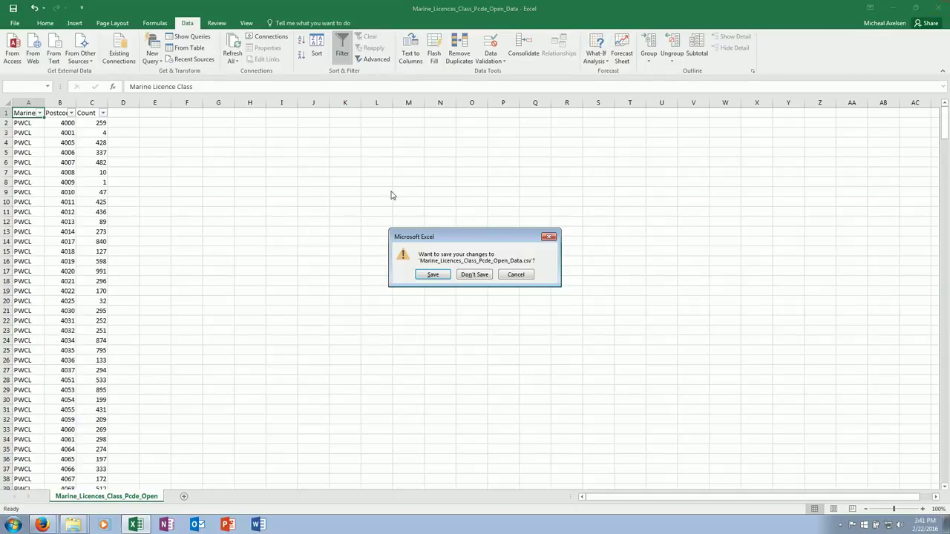
pyautogui.click(475, 276)
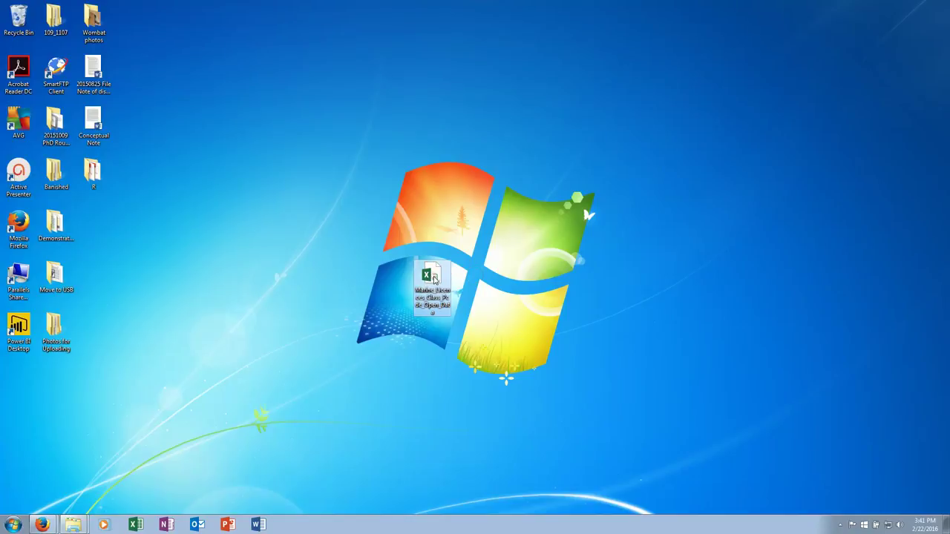
pyautogui.rightClick(434, 276)
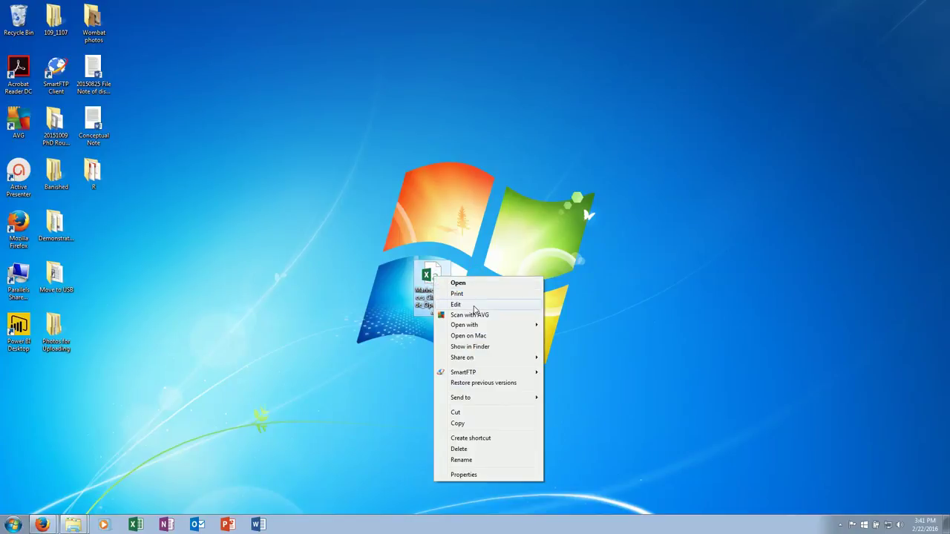
pyautogui.moveTo(482, 325)
pyautogui.click(564, 348)
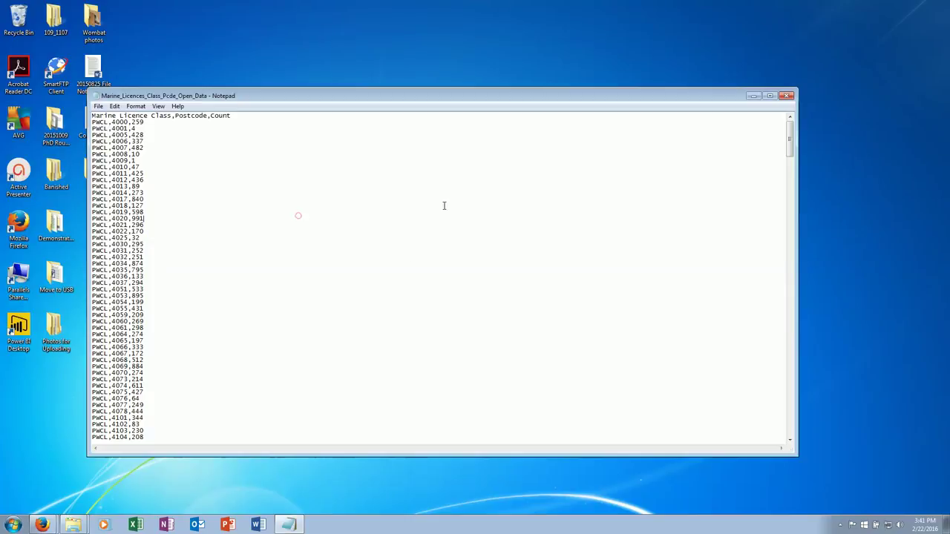
pyautogui.click(771, 97)
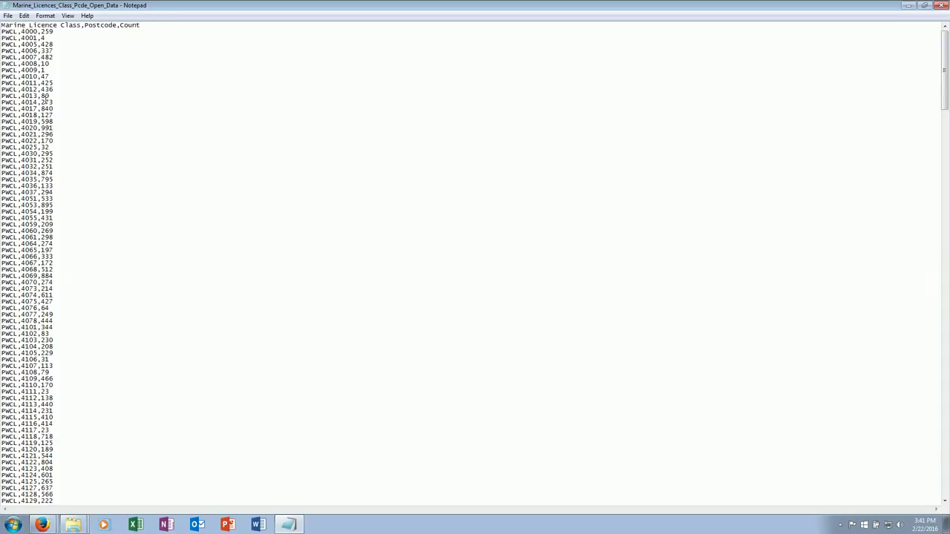
pyautogui.scroll(-20, 51, 128)
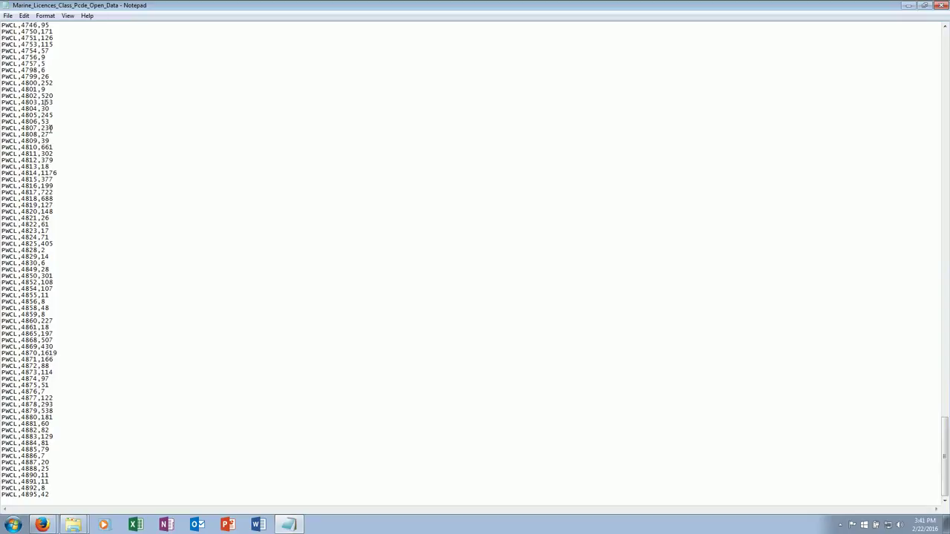
pyautogui.hotkey('alt', 'F4')
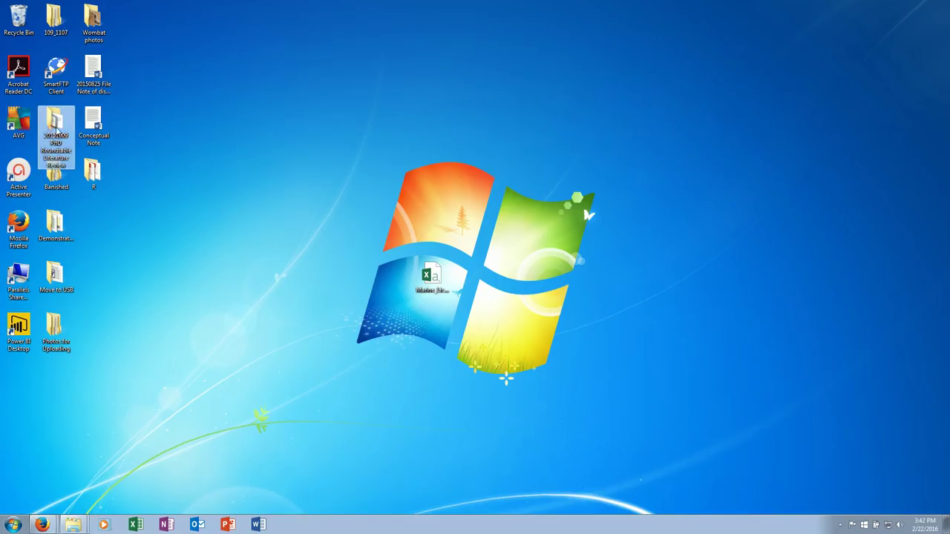
# Step: Switch to the Firefox Start Page window, closing the downloads library
pyautogui.hotkey('alt', 'Tab')
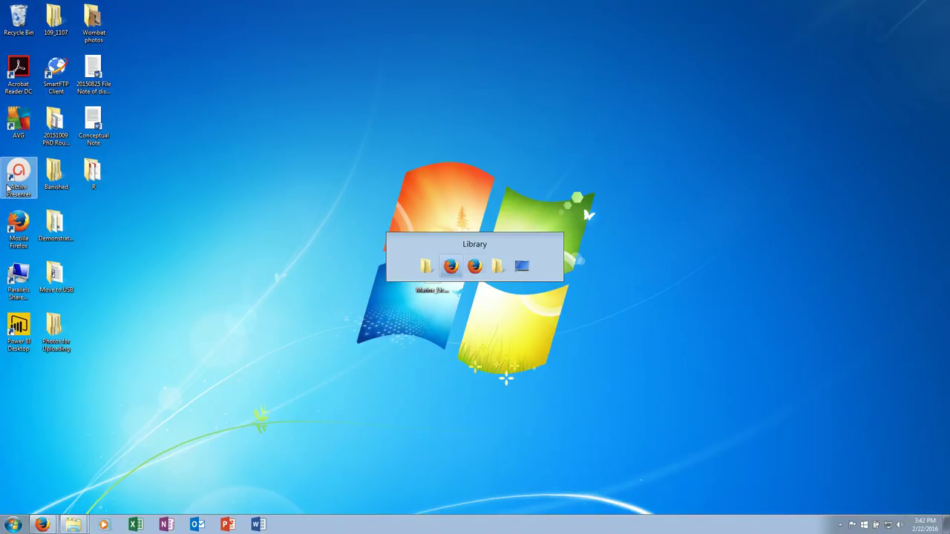
pyautogui.press('Tab')
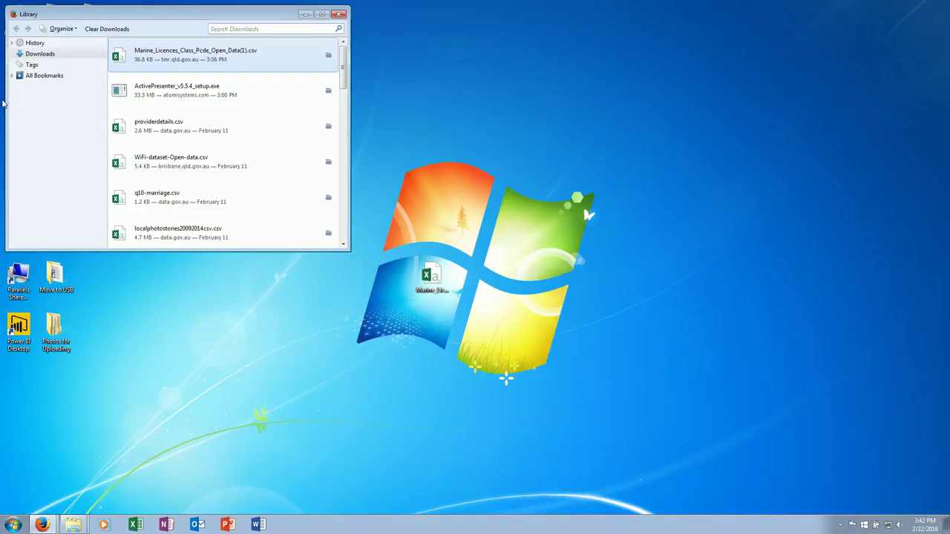
pyautogui.press('super+d')
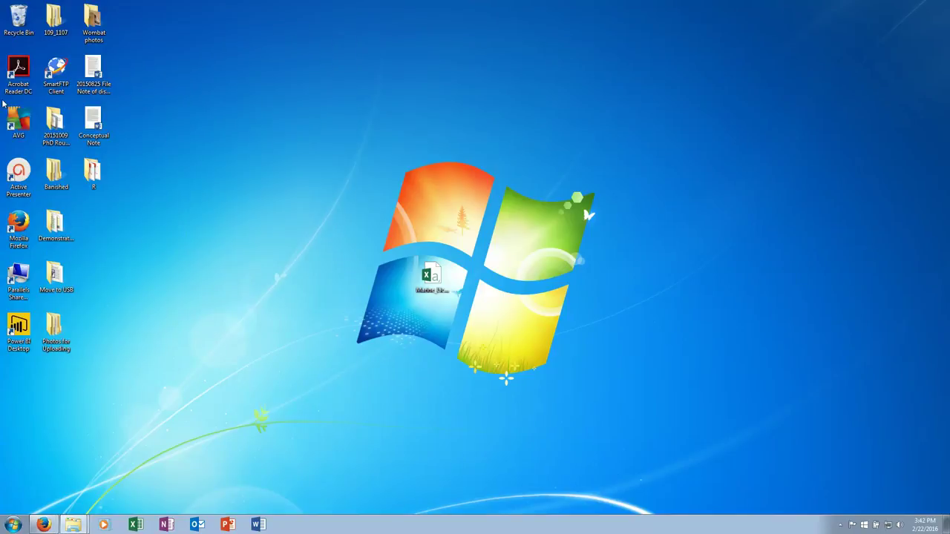
pyautogui.hotkey('alt', 'Tab')
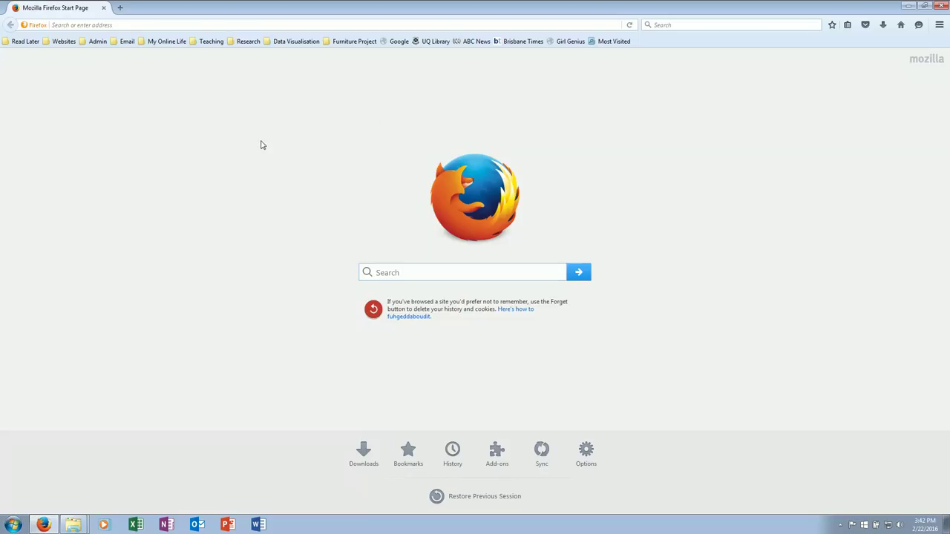
pyautogui.click(261, 145)
pyautogui.click(167, 23)
pyautogui.write('www.carto.c')
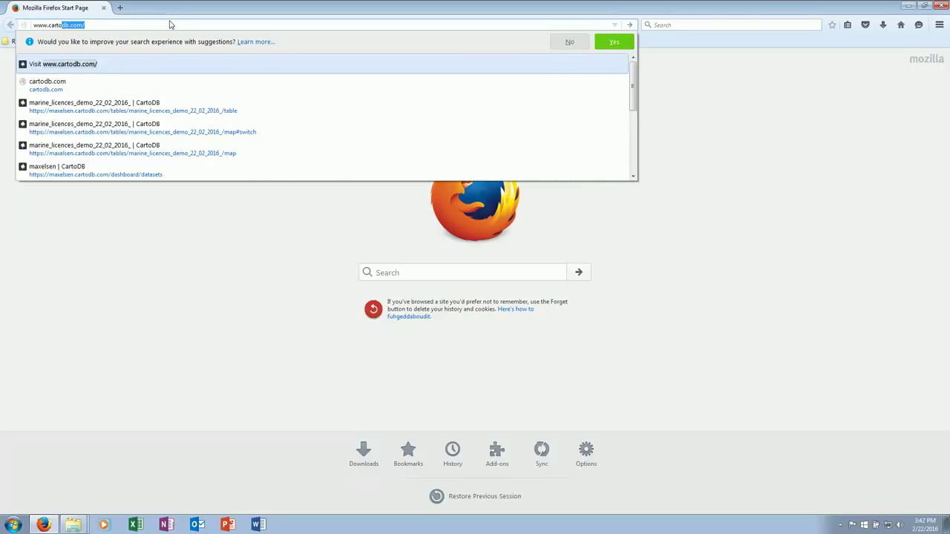
pyautogui.write('d')
pyautogui.press('BackSpace')
pyautogui.press('BackSpace')
pyautogui.write('db.com.a')
pyautogui.press('BackSpace')
pyautogui.press('BackSpace')
pyautogui.press('BackSpace')
pyautogui.press('BackSpace')
pyautogui.press('BackSpace')
pyautogui.press('BackSpace')
pyautogui.press('BackSpace')
pyautogui.press('BackSpace')
pyautogui.press('BackSpace')
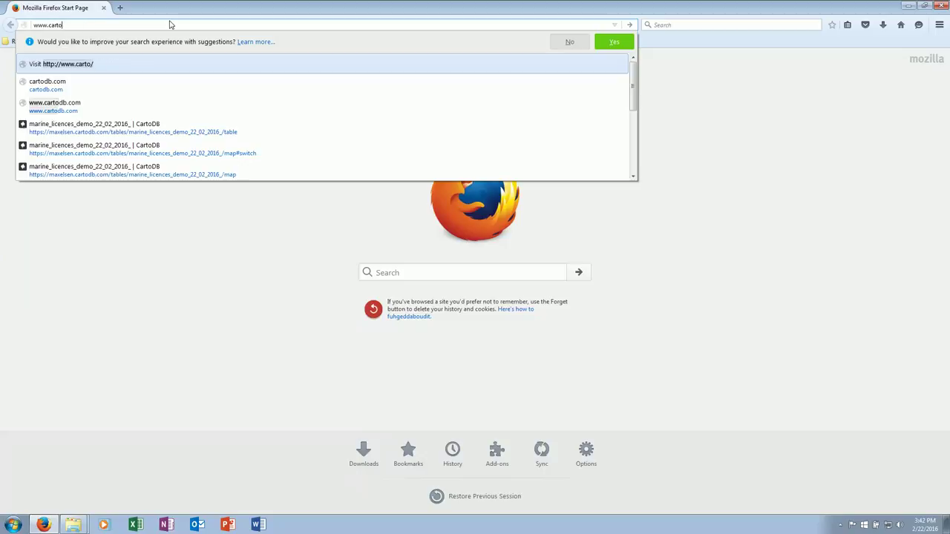
pyautogui.write('db.com')
pyautogui.press('Return')
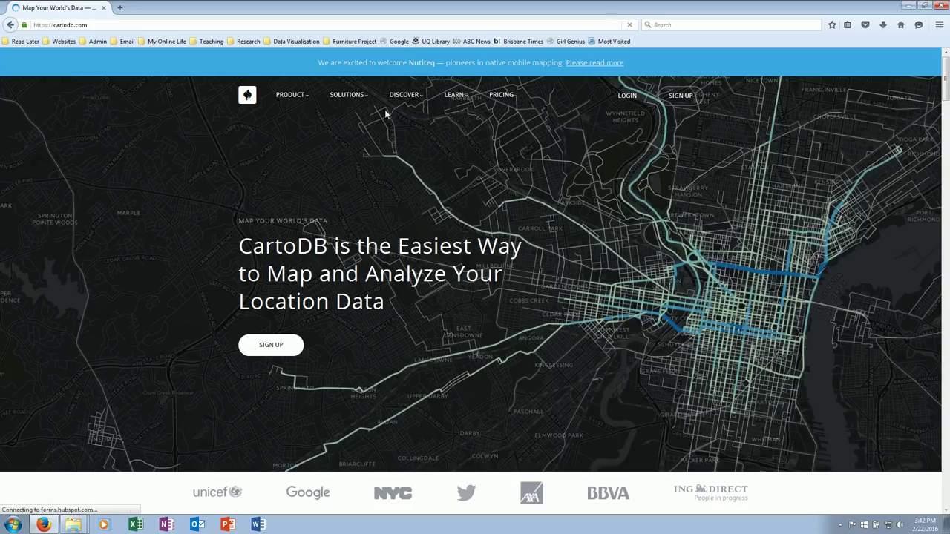
# Step: Log in and open the marine_licences_demo_22_02_2016_ table from the Datasets list
pyautogui.click(630, 96)
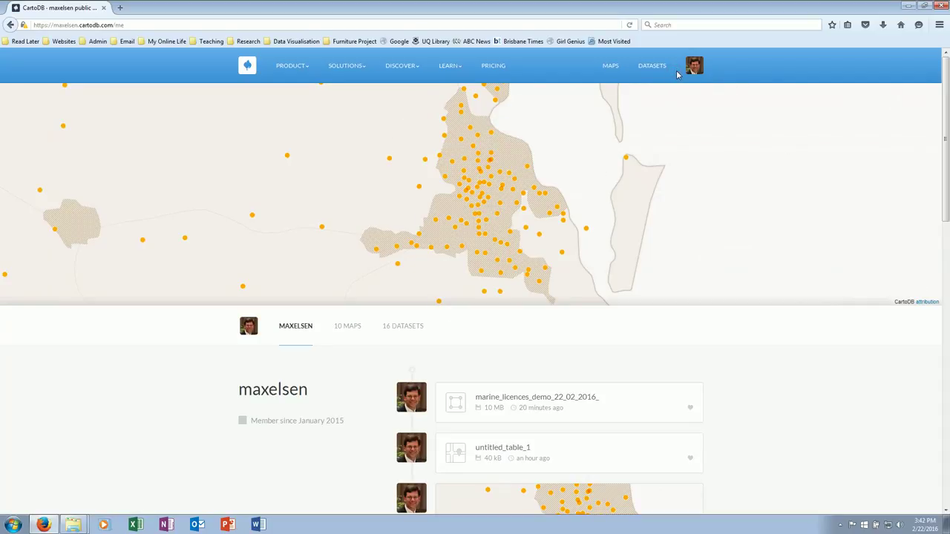
pyautogui.click(664, 68)
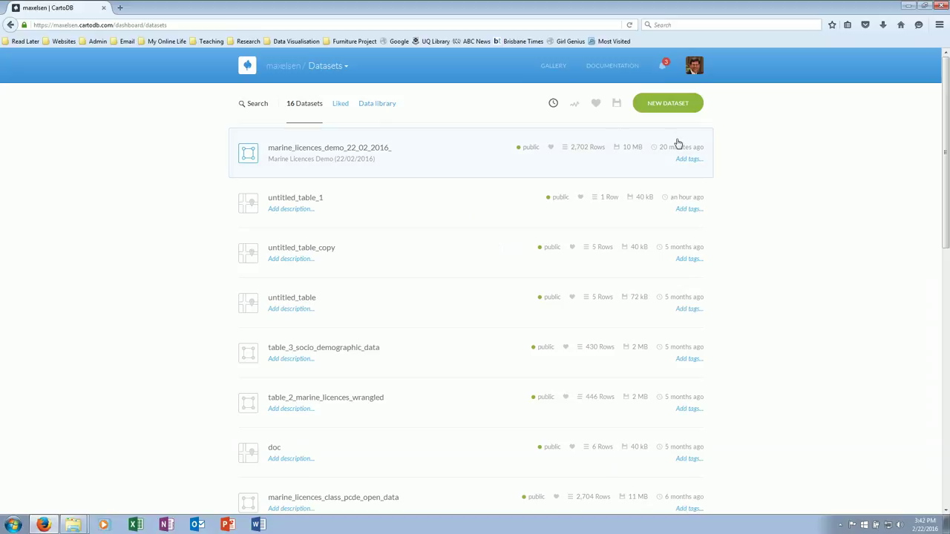
pyautogui.rightClick(619, 151)
pyautogui.click(555, 158)
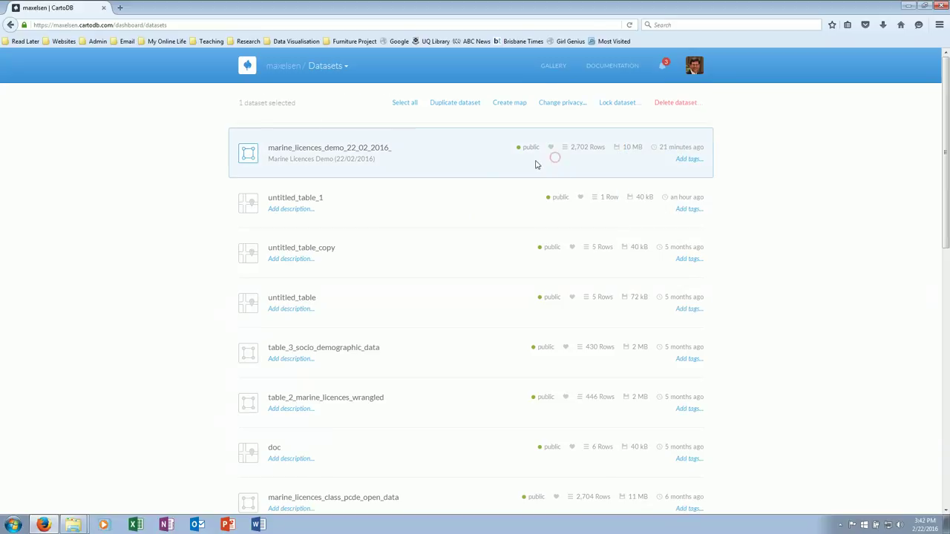
pyautogui.click(361, 153)
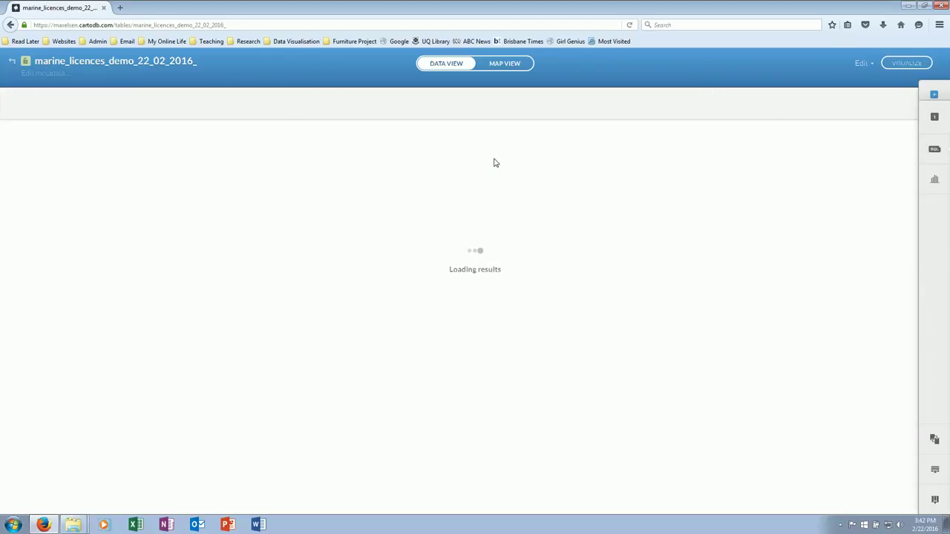
pyautogui.click(855, 63)
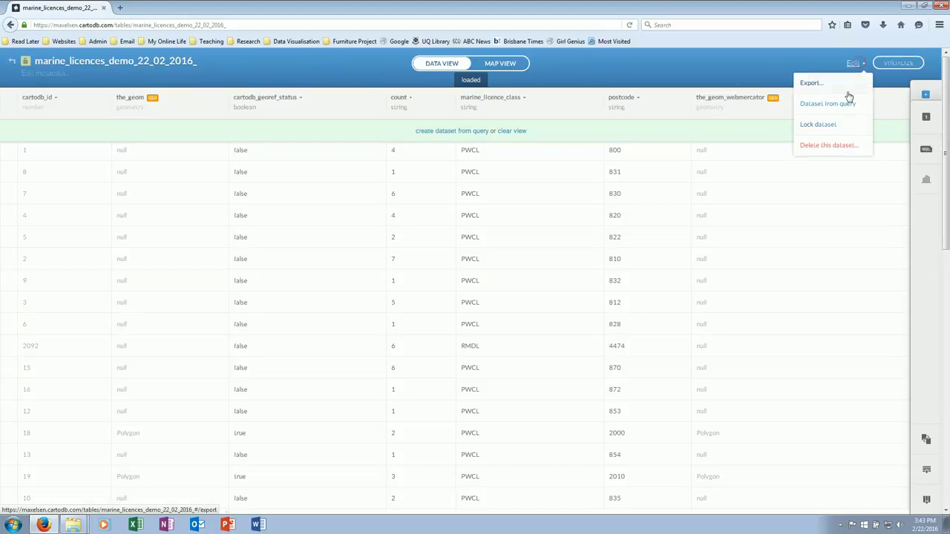
pyautogui.click(826, 145)
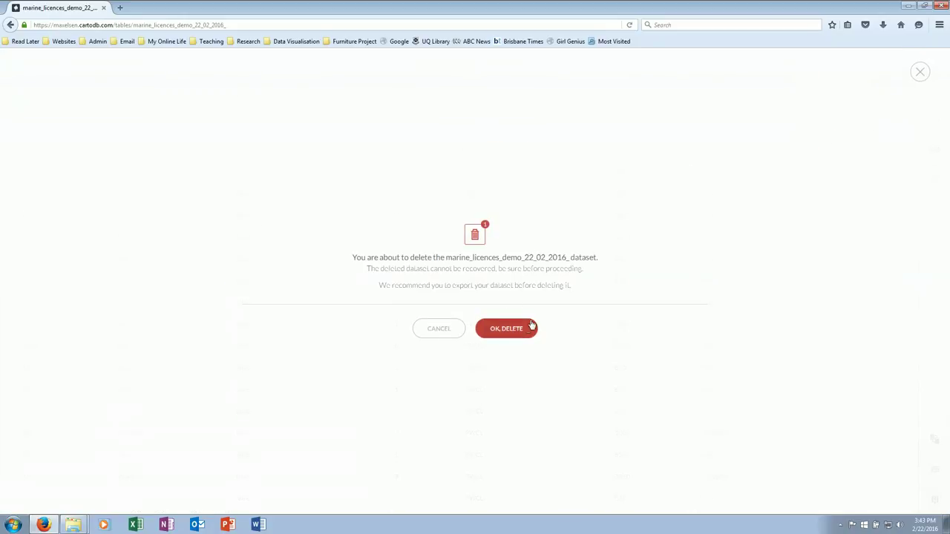
pyautogui.click(523, 328)
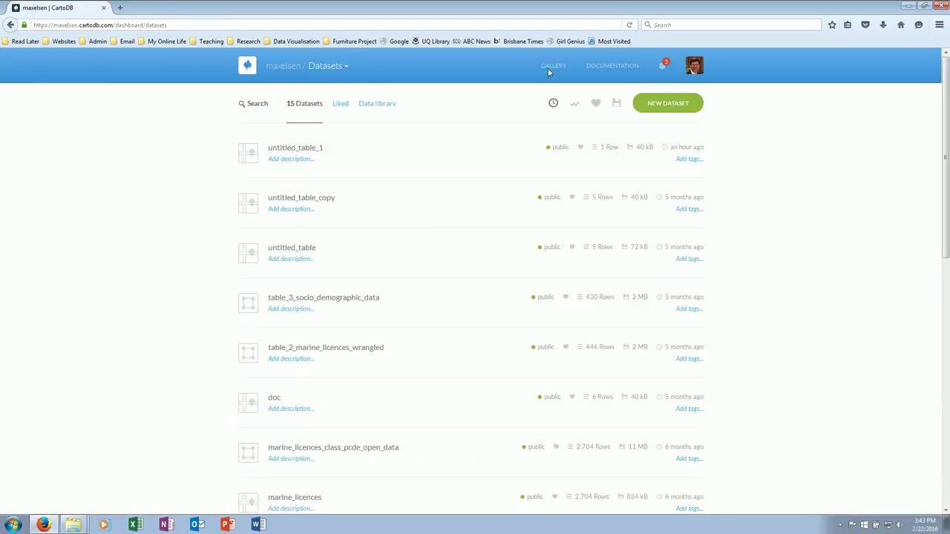
pyautogui.click(346, 68)
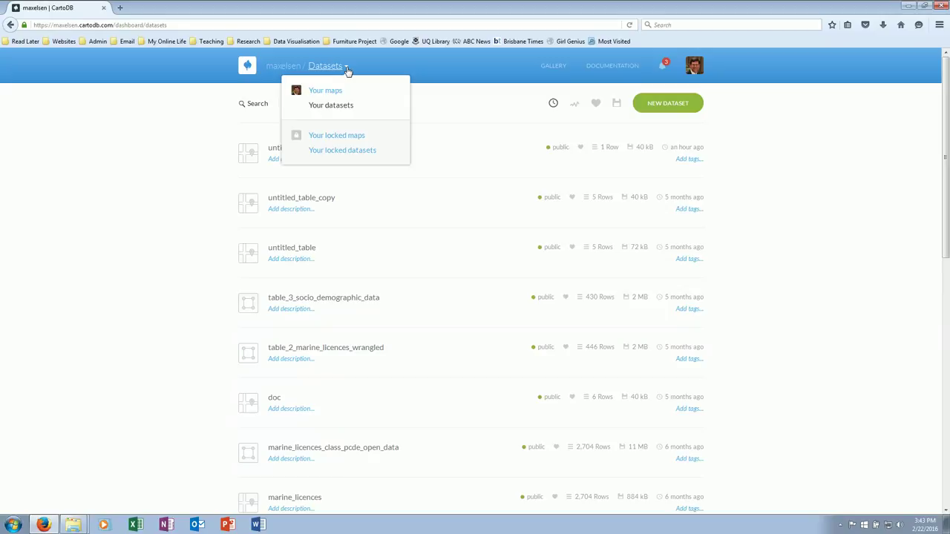
pyautogui.click(490, 87)
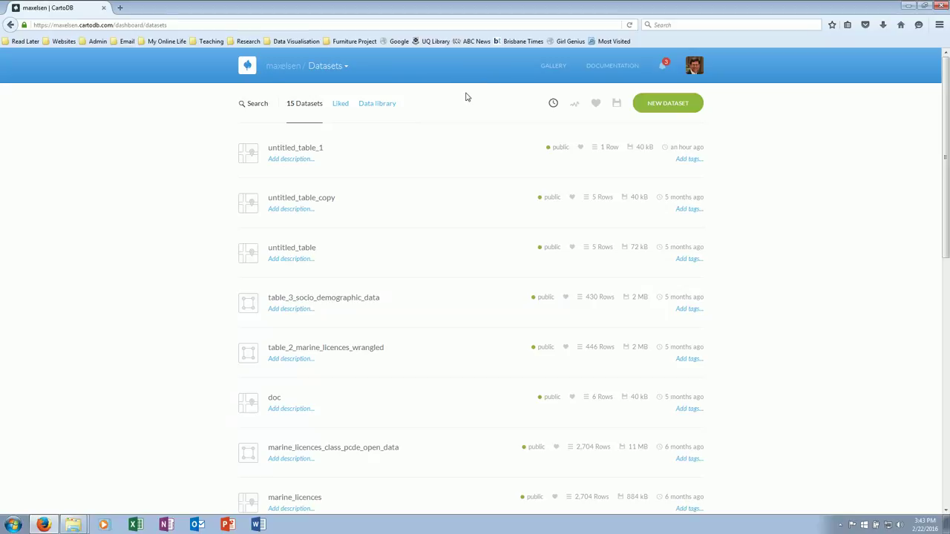
# Step: Drag the Marine_Licences_Class_Pcde_Open_Data file from the desktop into New Dataset and connect it
pyautogui.click(677, 110)
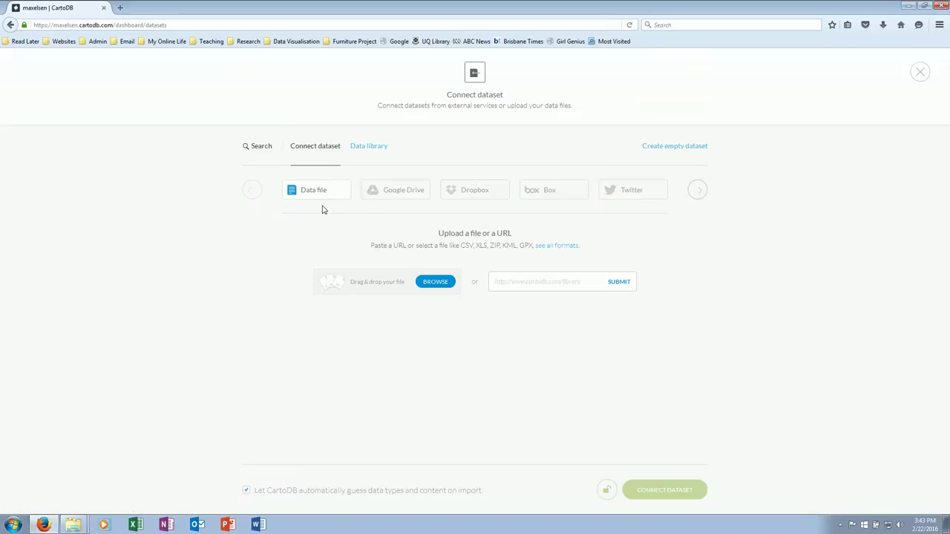
pyautogui.click(238, 248)
pyautogui.press('super+d')
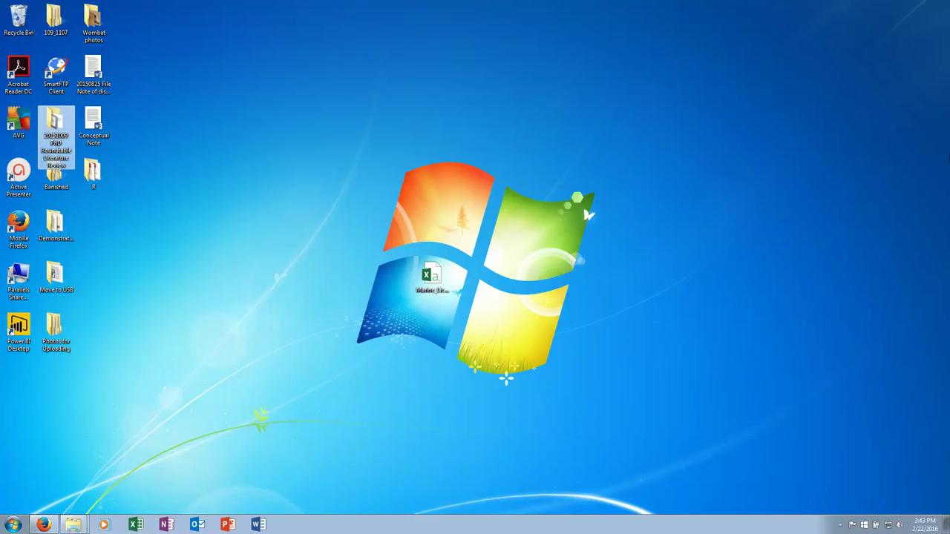
pyautogui.moveTo(573, 208); pyautogui.dragTo(333, 331)
pyautogui.moveTo(440, 275); pyautogui.dragTo(363, 280)
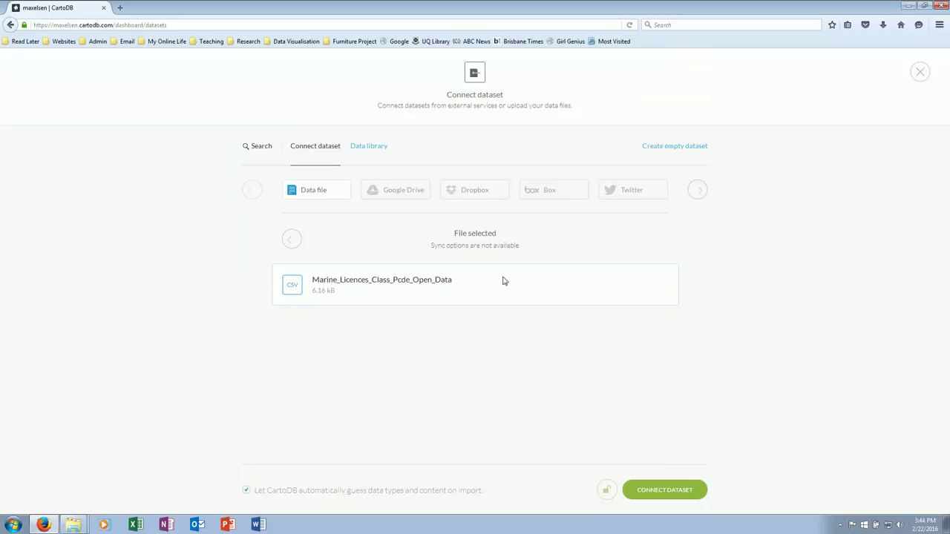
pyautogui.click(680, 491)
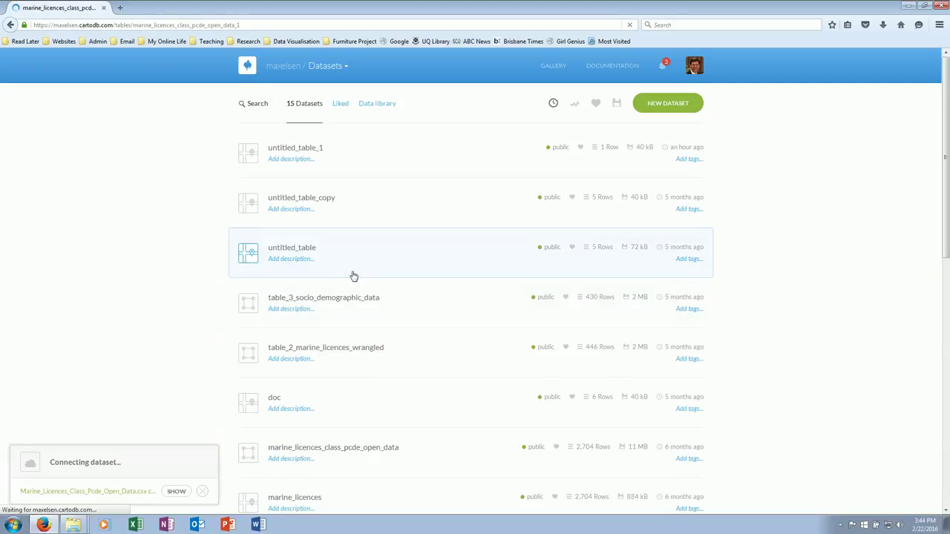
pyautogui.click(202, 491)
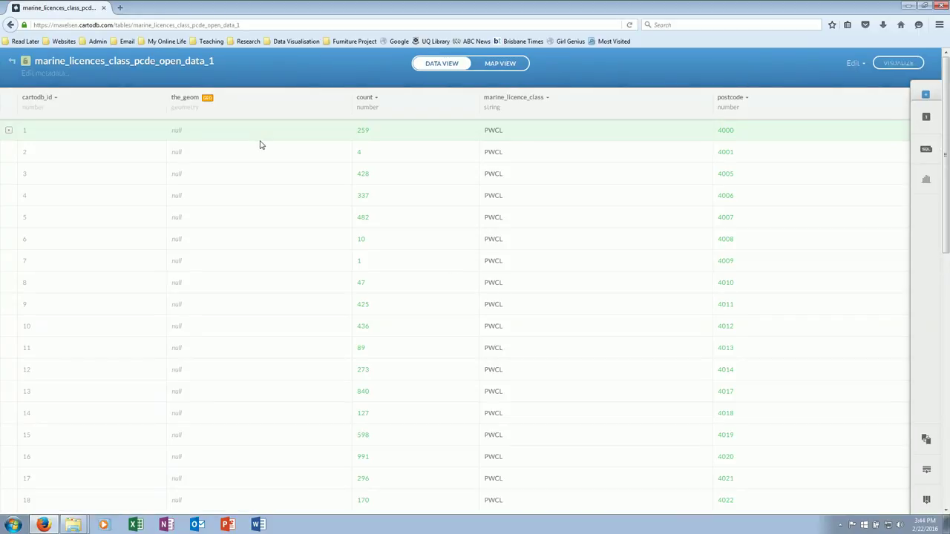
# Step: Set the dataset name and description both to 'Marine Licences (QLD) (22/02/2016)' and save
pyautogui.click(46, 75)
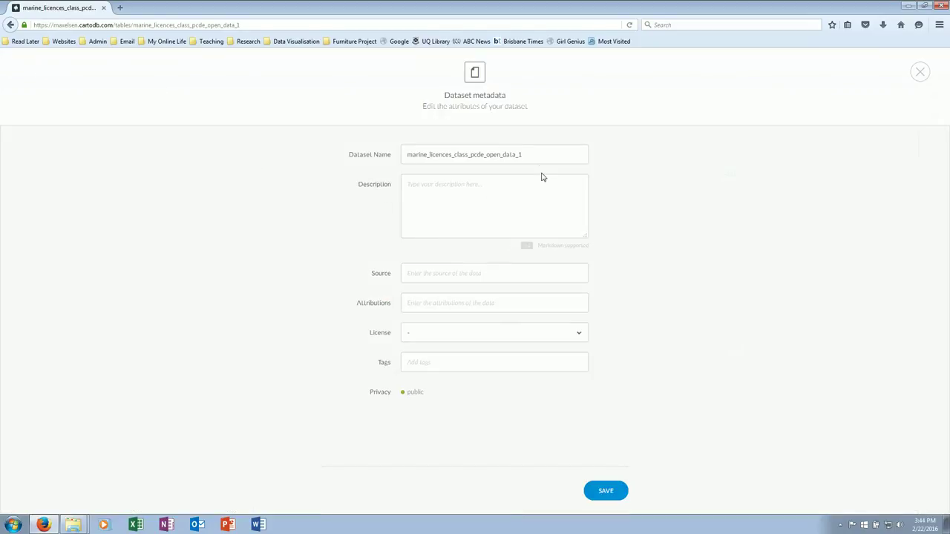
pyautogui.doubleClick(531, 151)
pyautogui.write('Mar')
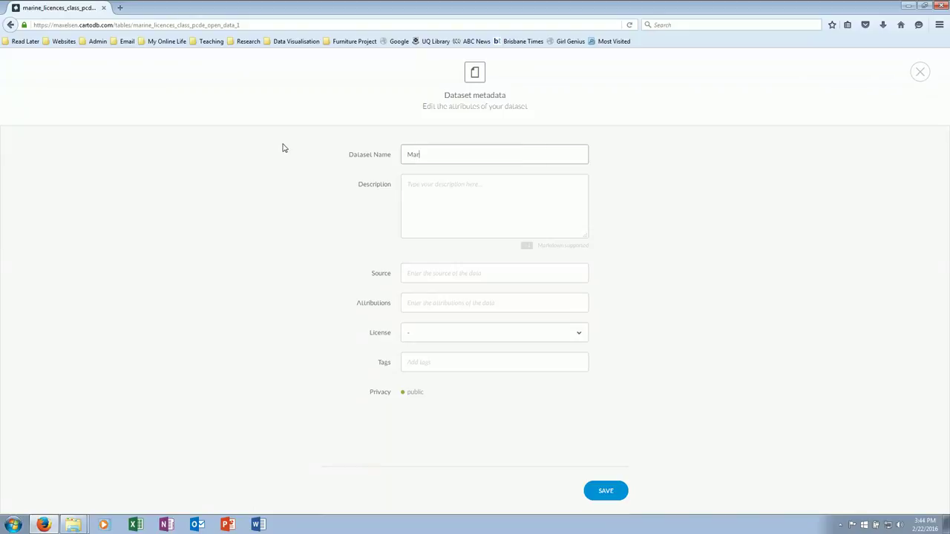
pyautogui.write('ine Licences (QLD) (22/02/2016')
pyautogui.hotkey('ctrl', 'a')
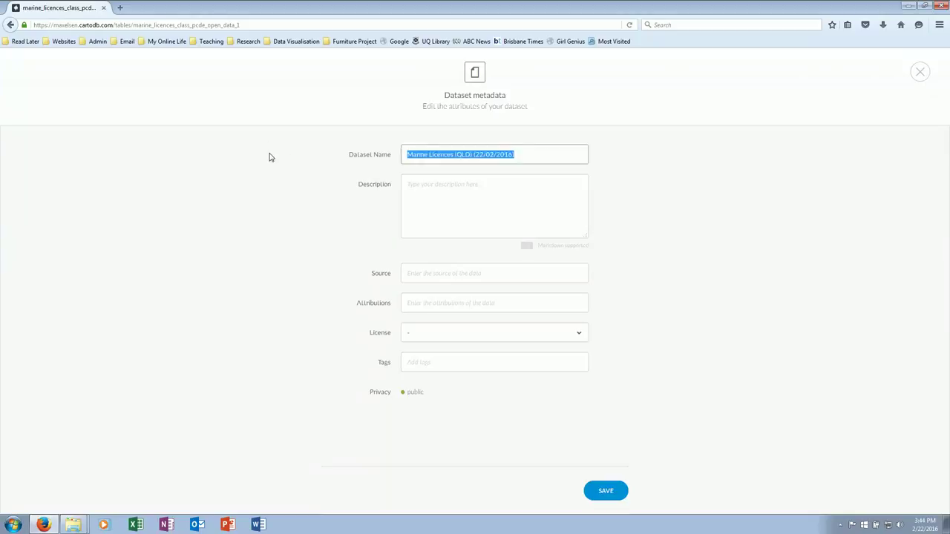
pyautogui.hotkey('ctrl', 'c')
pyautogui.press('Tab')
pyautogui.hotkey('ctrl', 'v')
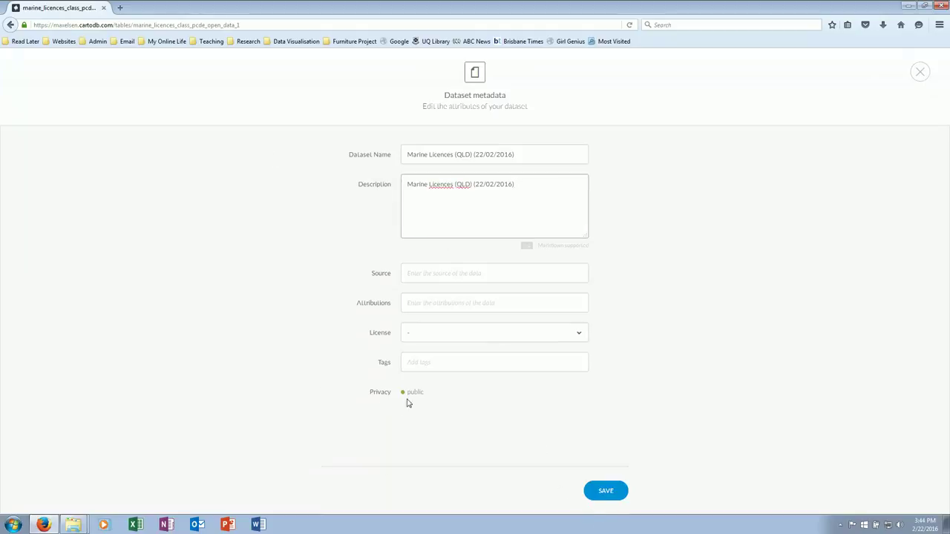
pyautogui.click(604, 490)
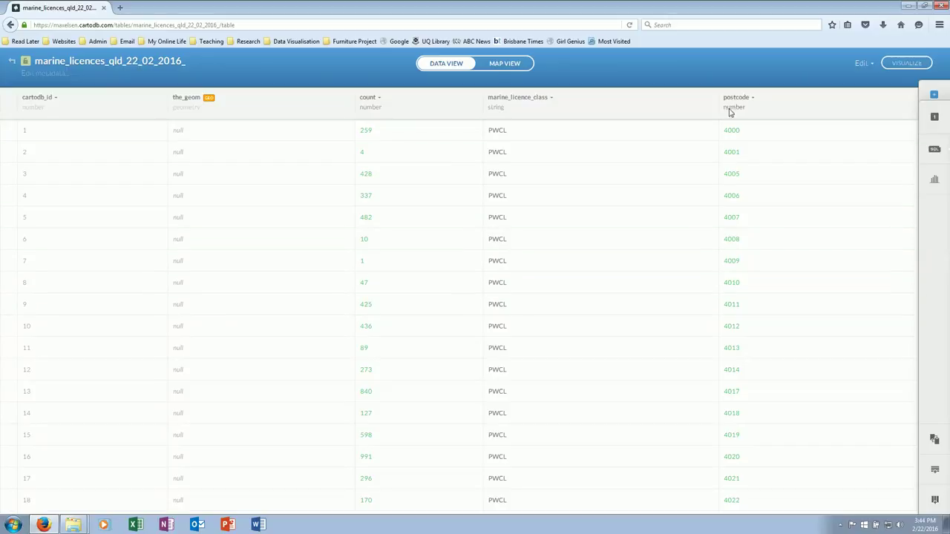
# Step: Rename the marine_licence_class and count columns to _1_marine_licence_class and _3_count
pyautogui.click(552, 98)
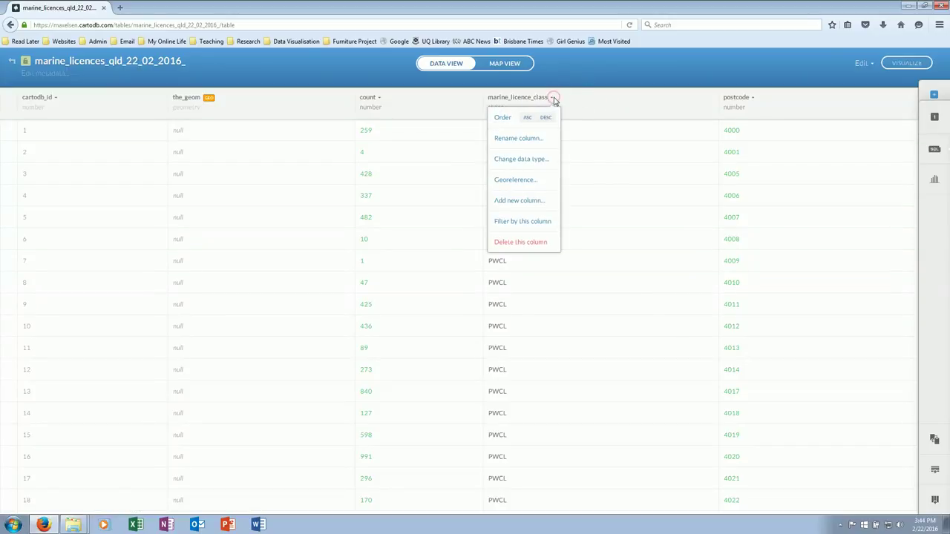
pyautogui.click(521, 149)
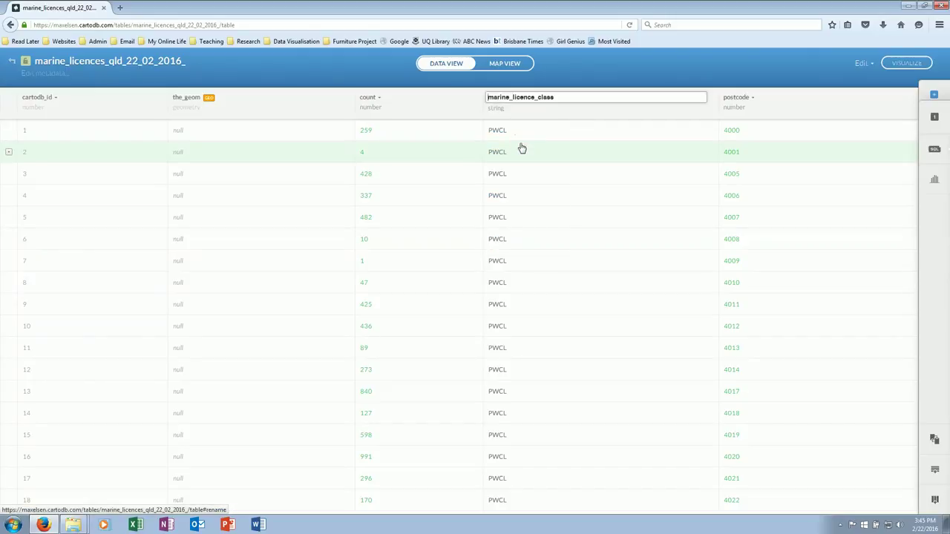
pyautogui.write('1-')
pyautogui.press('Return')
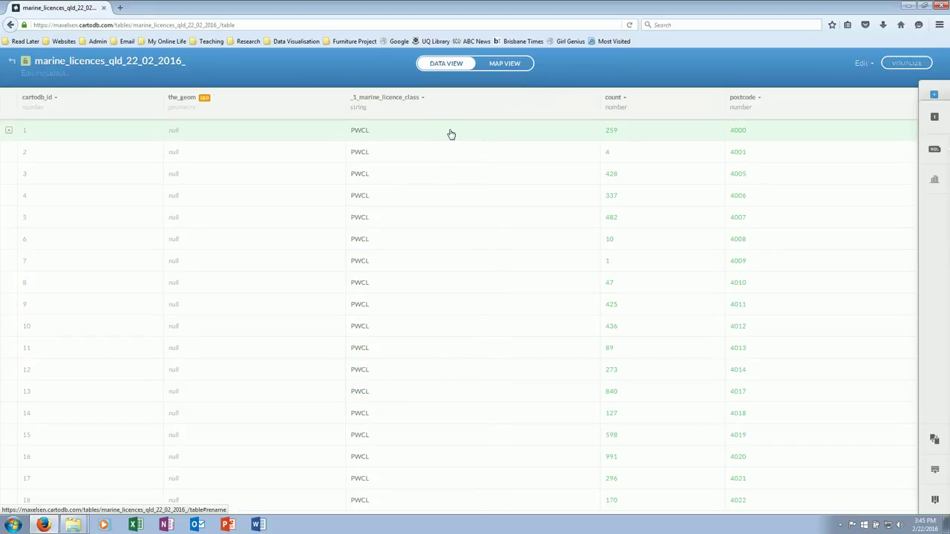
pyautogui.click(620, 97)
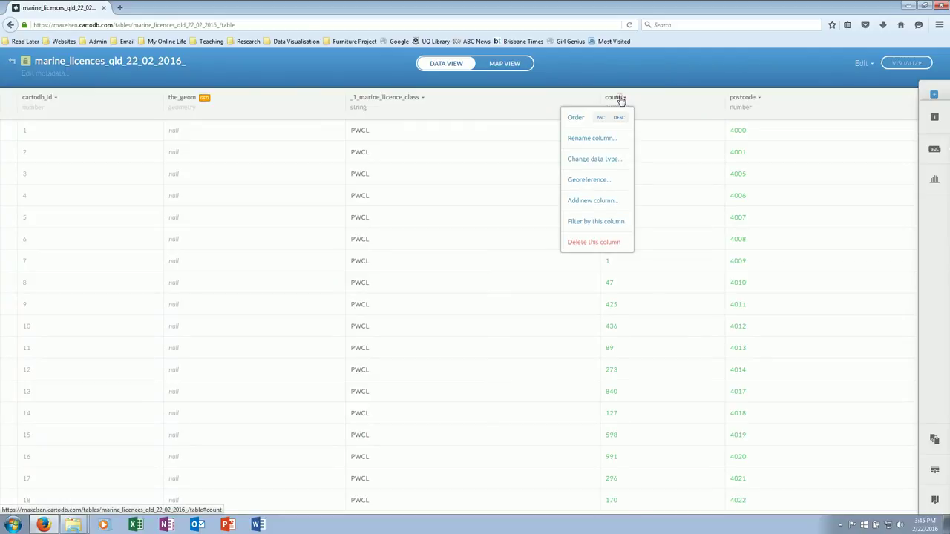
pyautogui.click(602, 140)
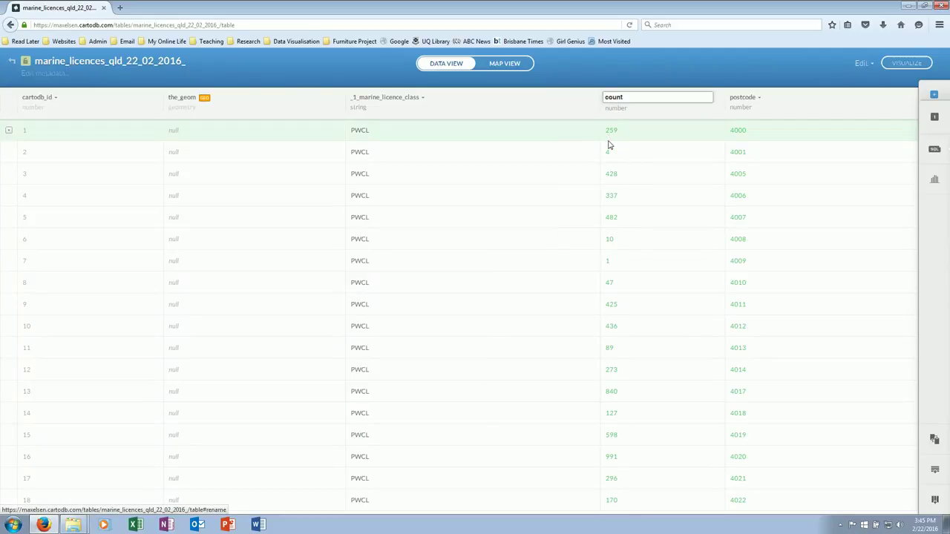
pyautogui.press('BackSpace')
pyautogui.press('Return')
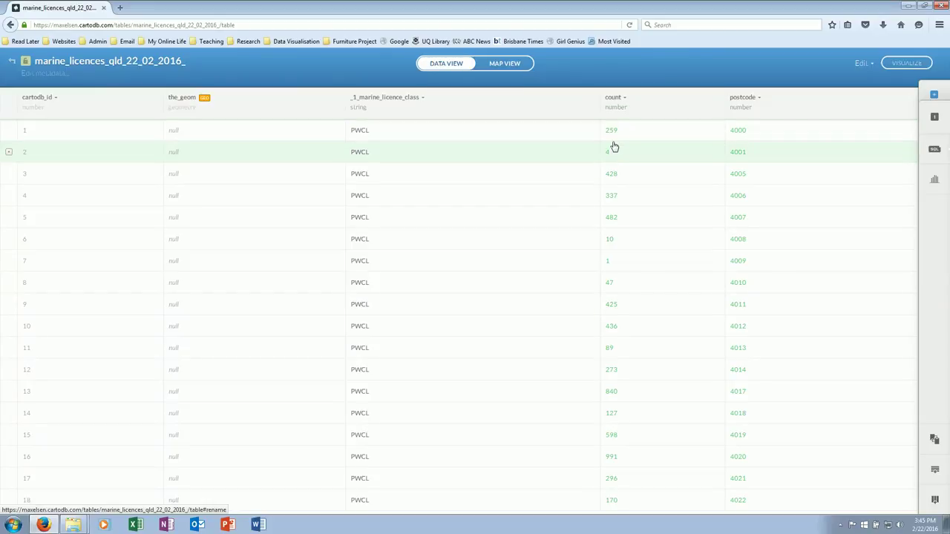
# Step: Rename the postcode column to _2_postcode
pyautogui.click(734, 99)
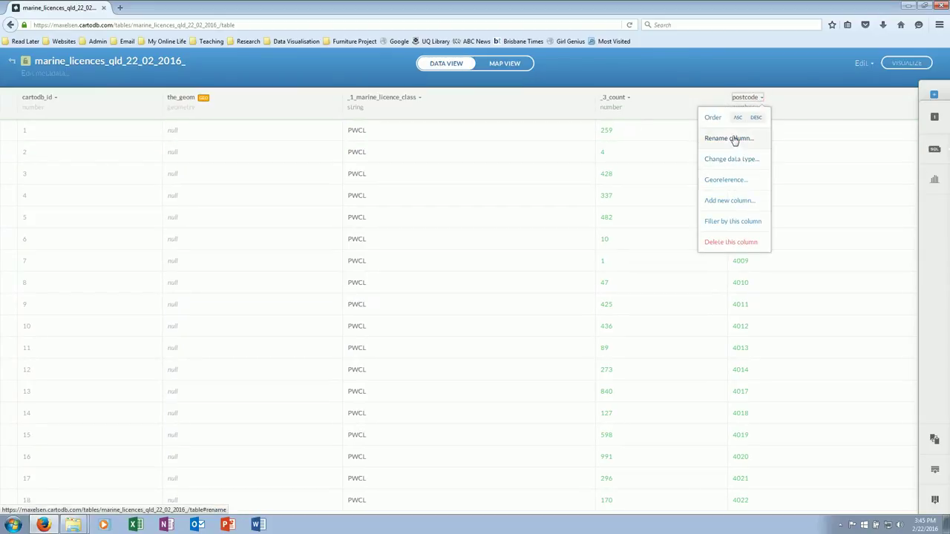
pyautogui.click(729, 138)
pyautogui.press('Home')
pyautogui.write('4_')
pyautogui.press('Return')
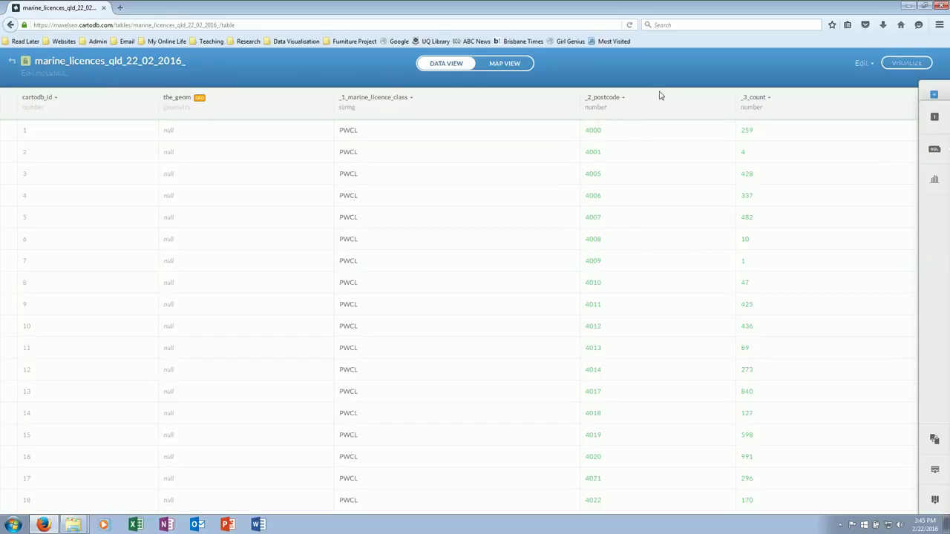
# Step: Open Georeference from the _2_postcode column and review the address, postal code, city and Lon/Lat options
pyautogui.click(622, 97)
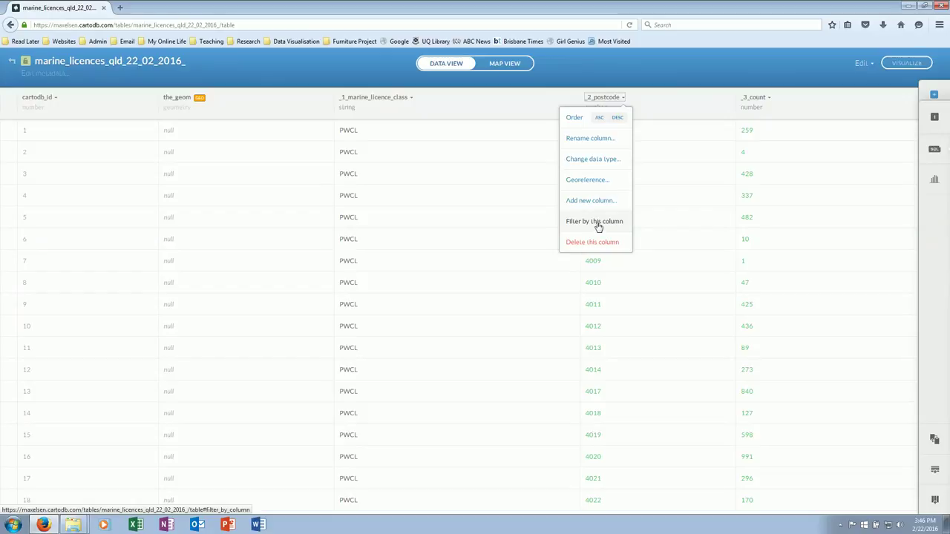
pyautogui.click(588, 185)
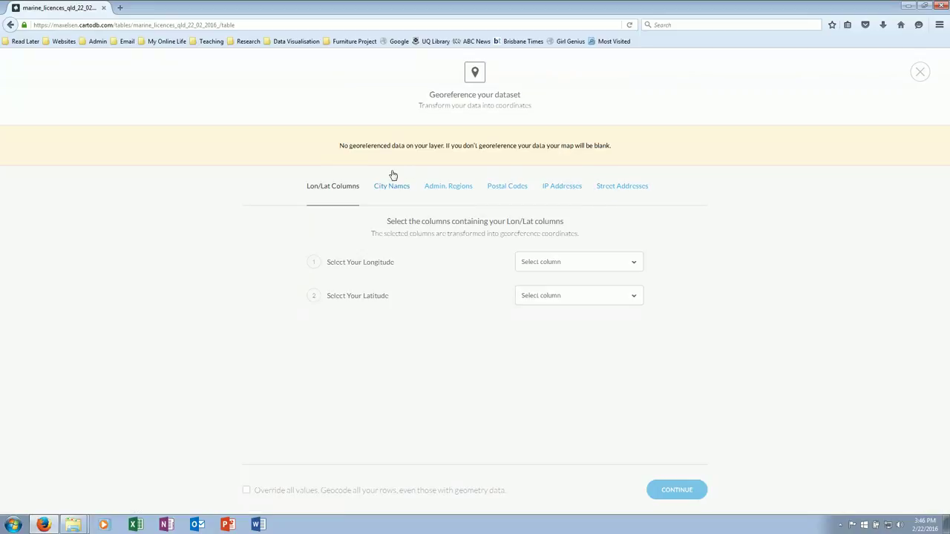
pyautogui.click(627, 183)
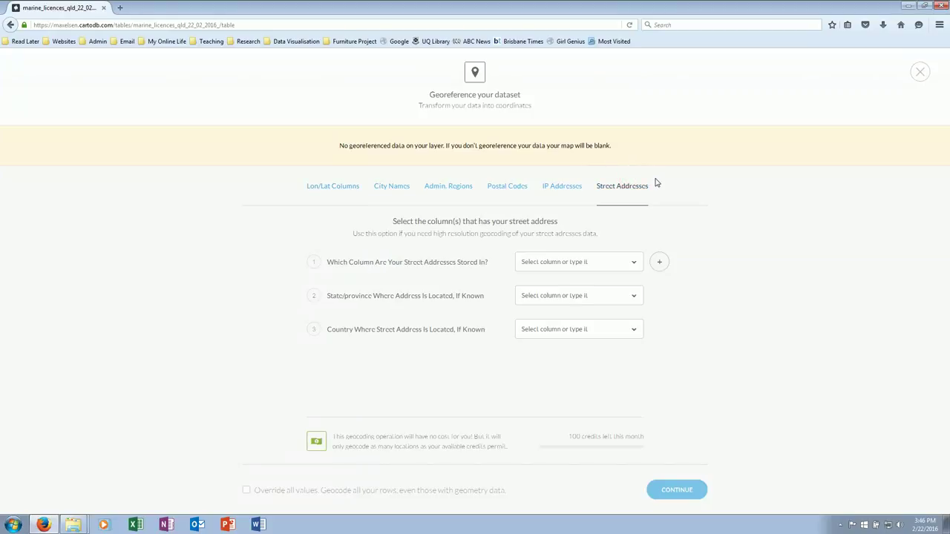
pyautogui.click(495, 185)
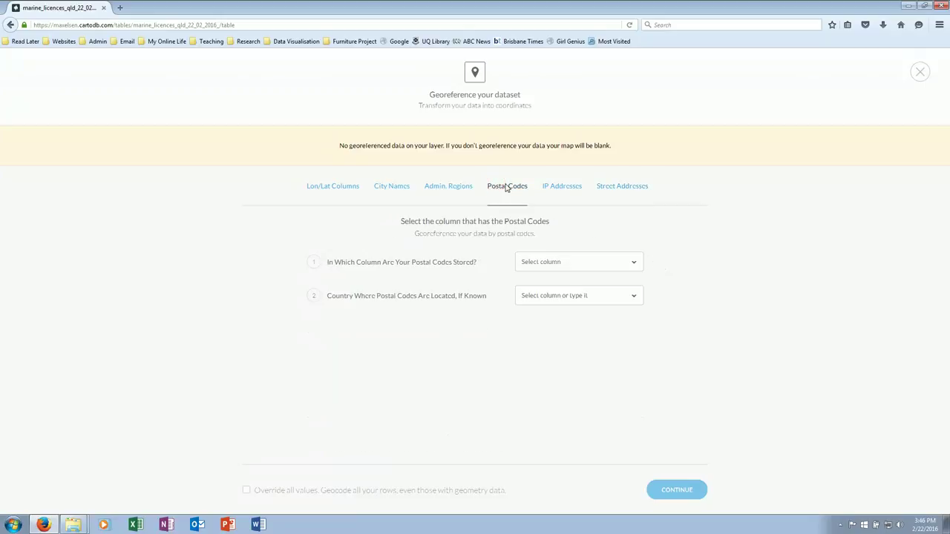
pyautogui.click(387, 185)
pyautogui.click(338, 187)
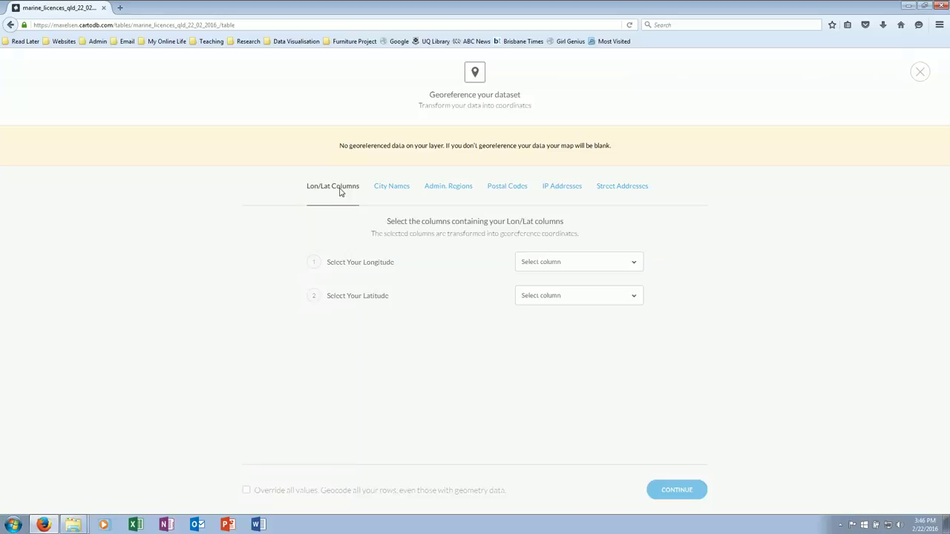
pyautogui.click(630, 269)
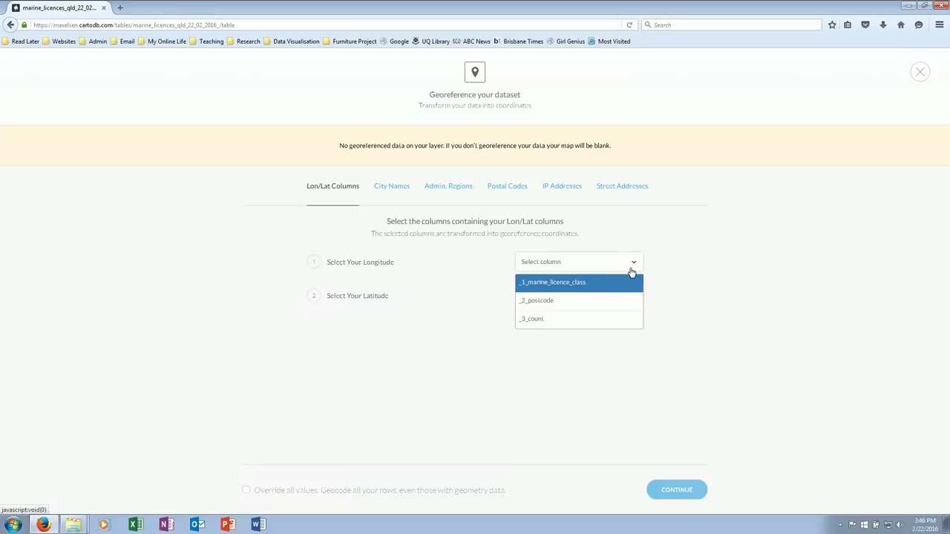
pyautogui.click(723, 291)
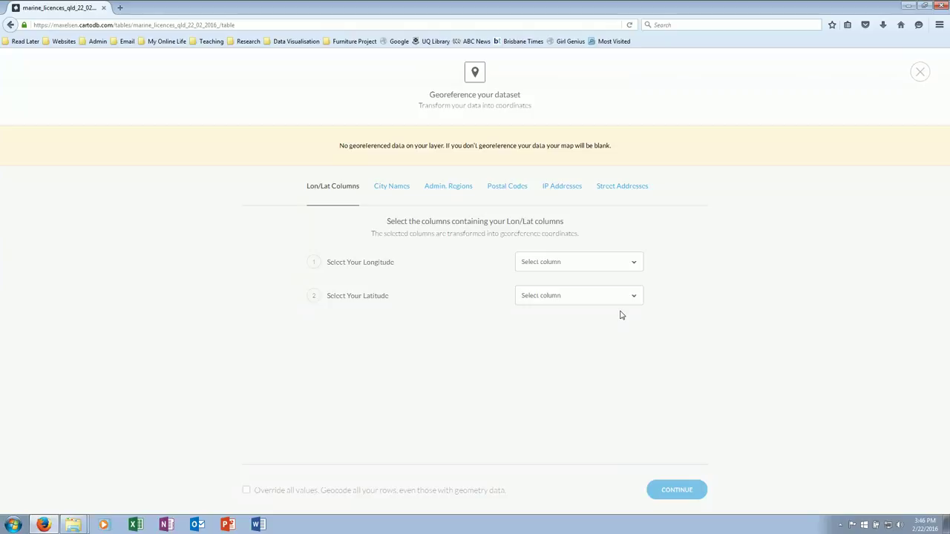
# Step: Geocode by postal code using the _2_postcode column with country AUSTRALIA, then continue
pyautogui.click(524, 192)
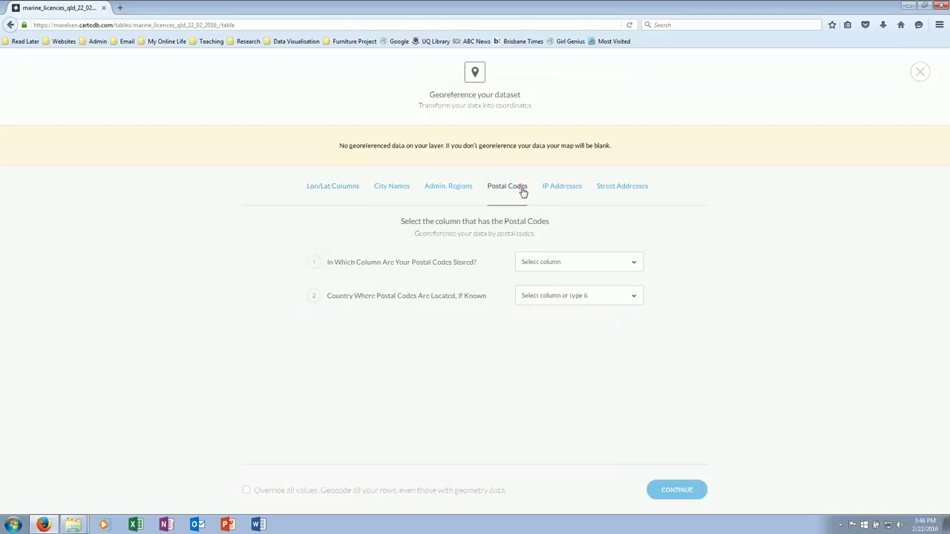
pyautogui.click(590, 263)
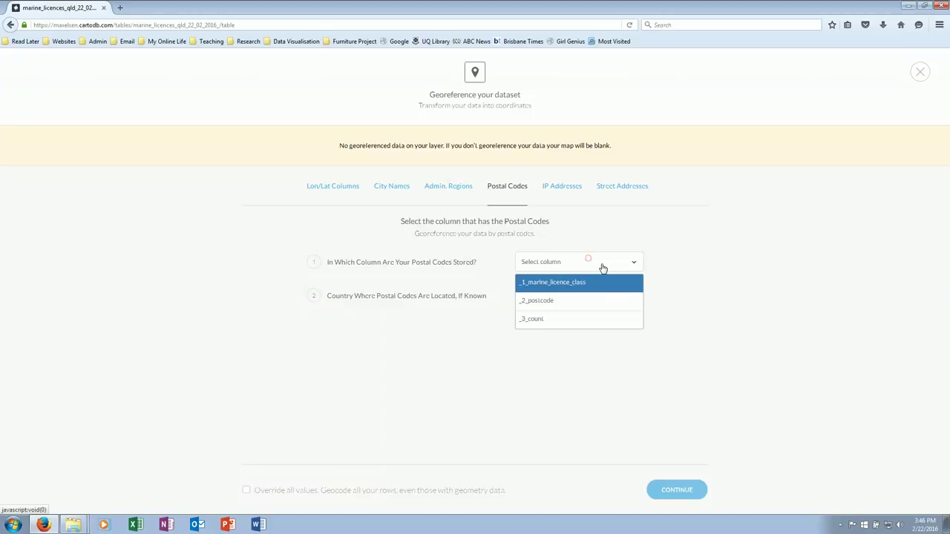
pyautogui.click(580, 309)
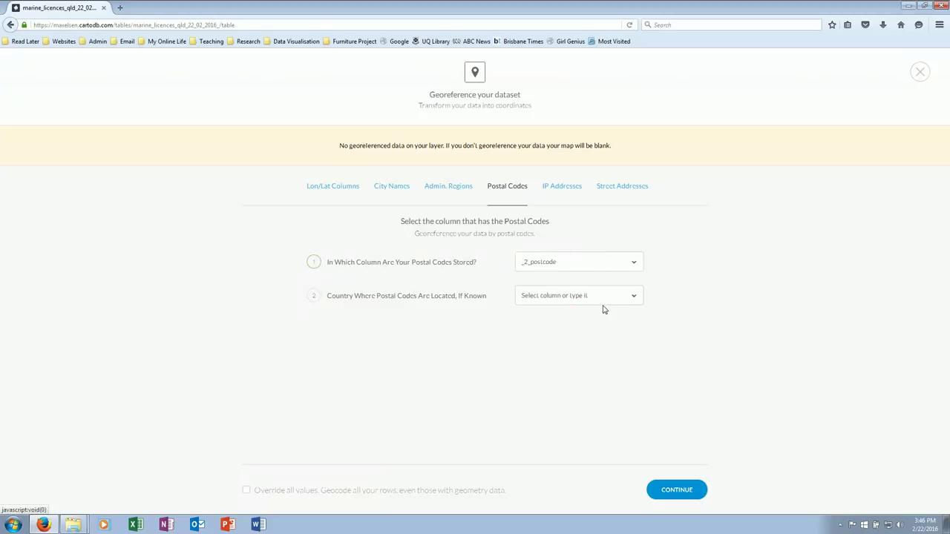
pyautogui.click(627, 297)
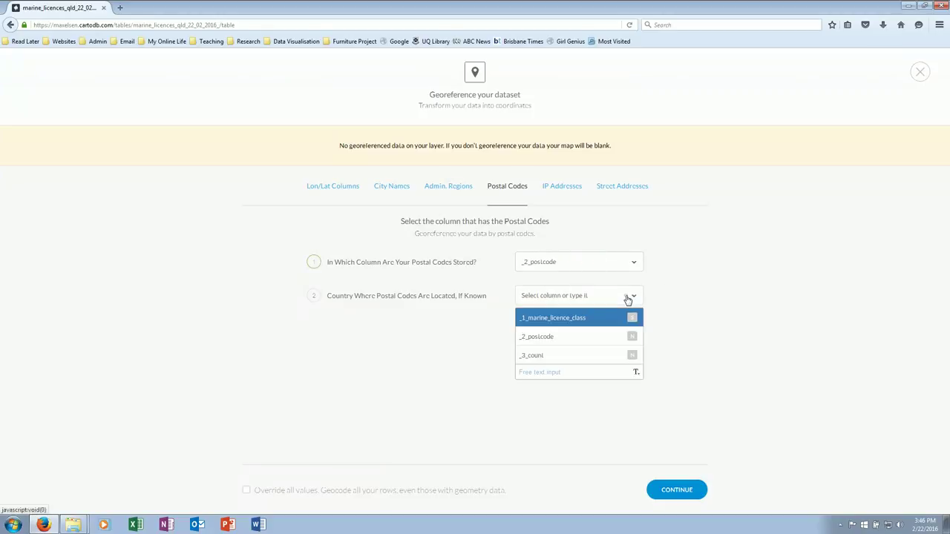
pyautogui.click(574, 373)
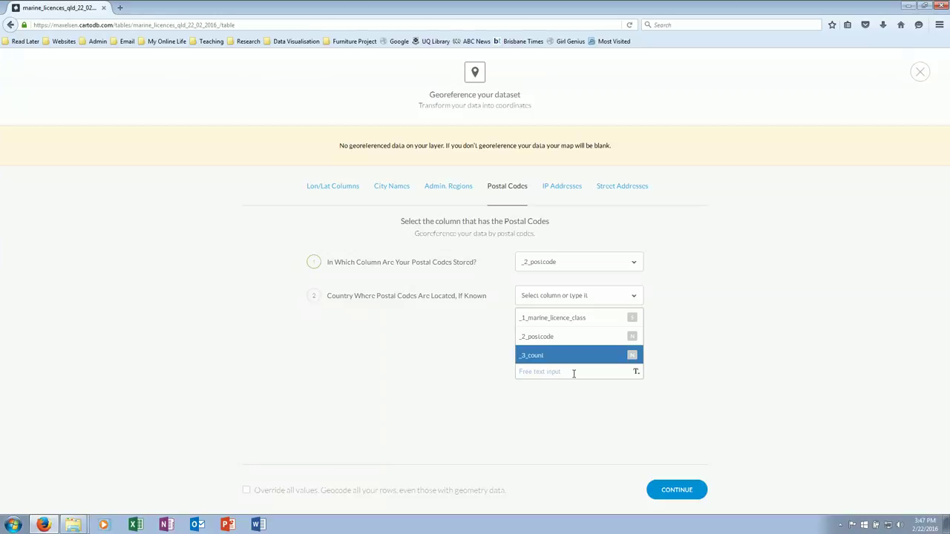
pyautogui.write('AUSTRALIA')
pyautogui.press('Return')
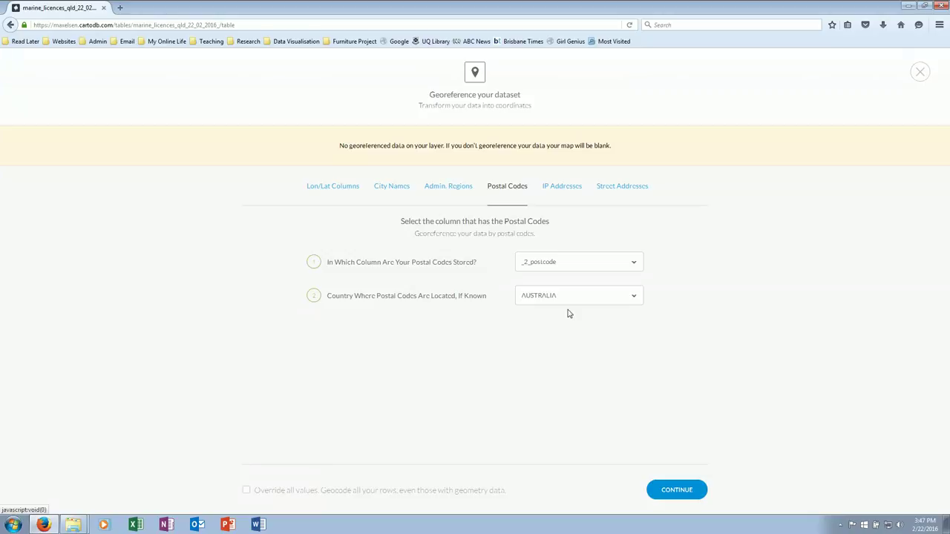
pyautogui.click(677, 487)
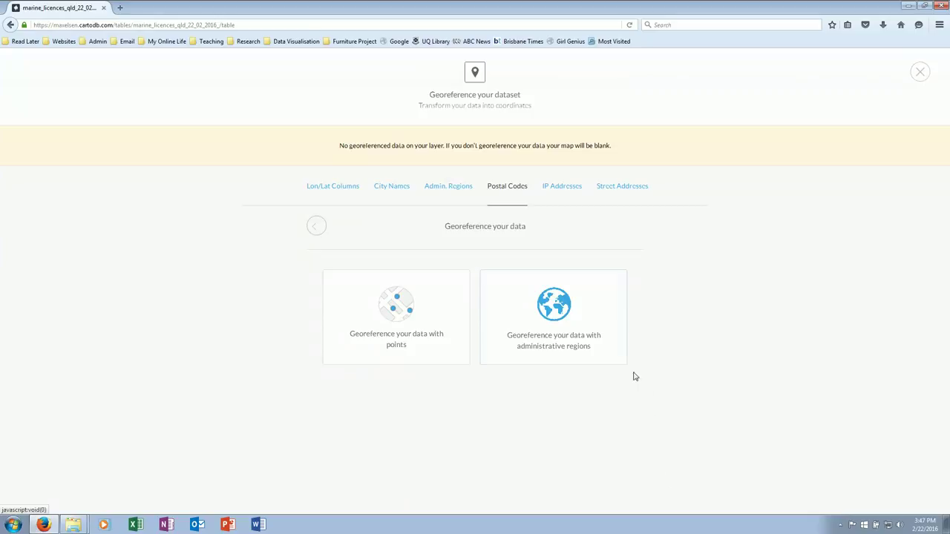
# Step: Georeference postcodes as administrative-region polygons, then check the unmatched 4001 row without editing it
pyautogui.click(571, 318)
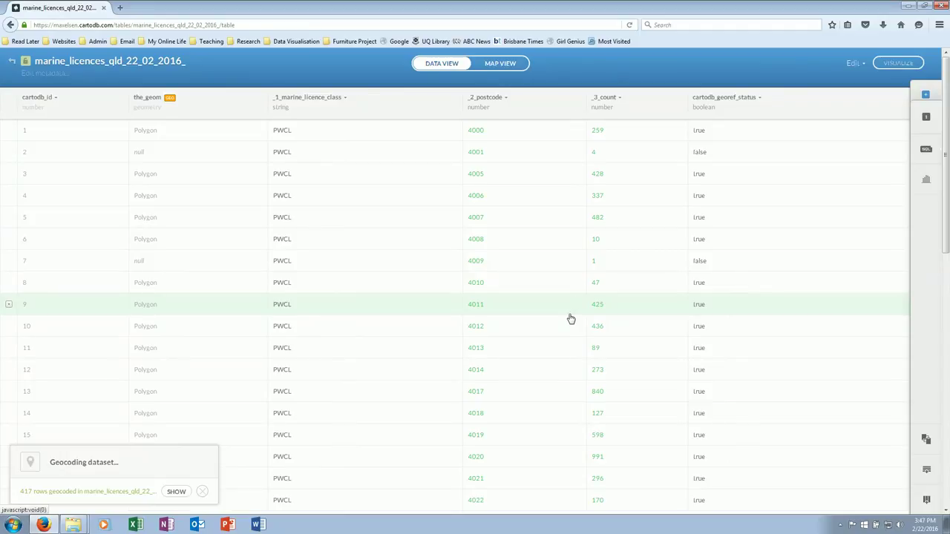
pyautogui.click(202, 492)
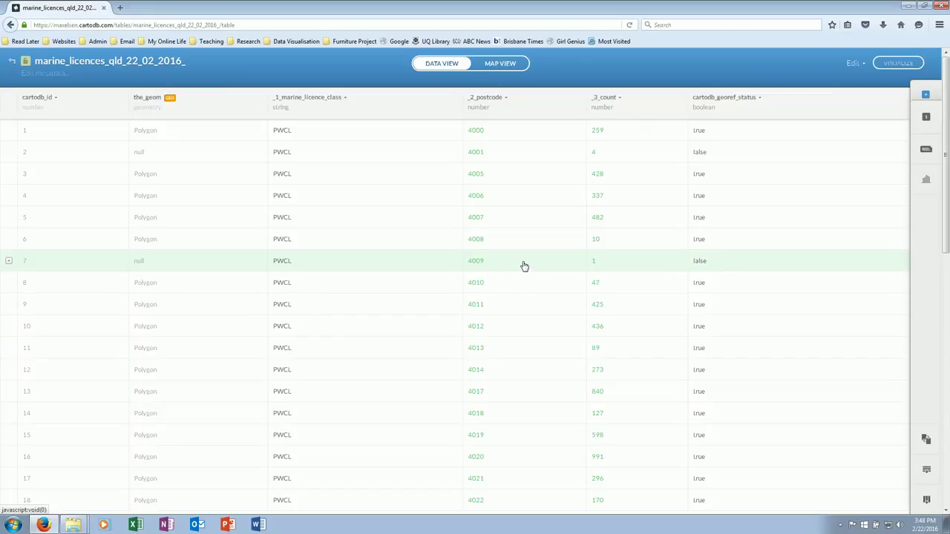
pyautogui.scroll(-5, 486, 271)
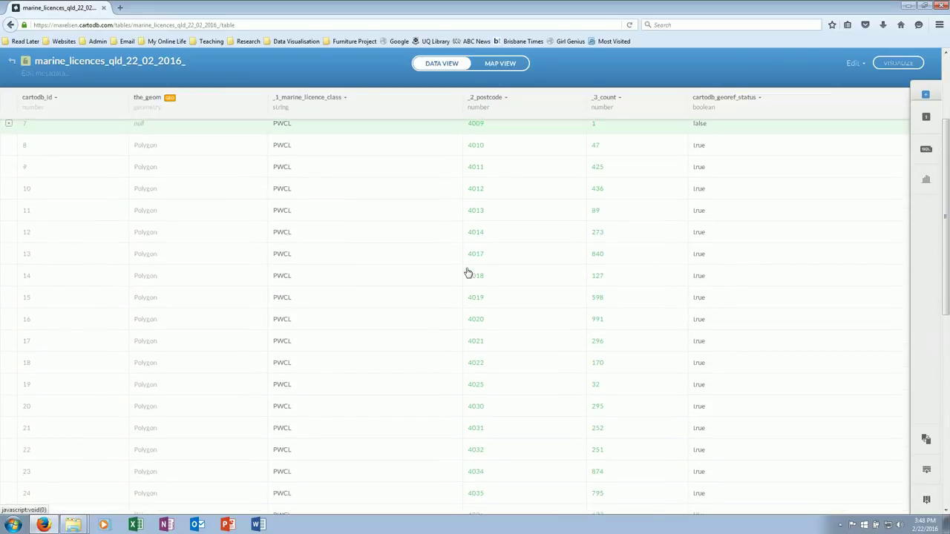
pyautogui.scroll(5, 468, 273)
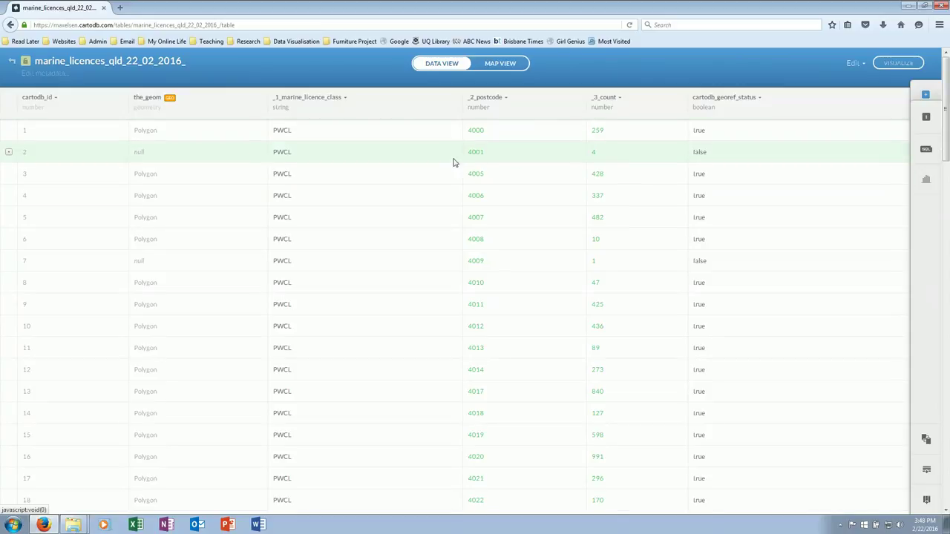
pyautogui.doubleClick(498, 154)
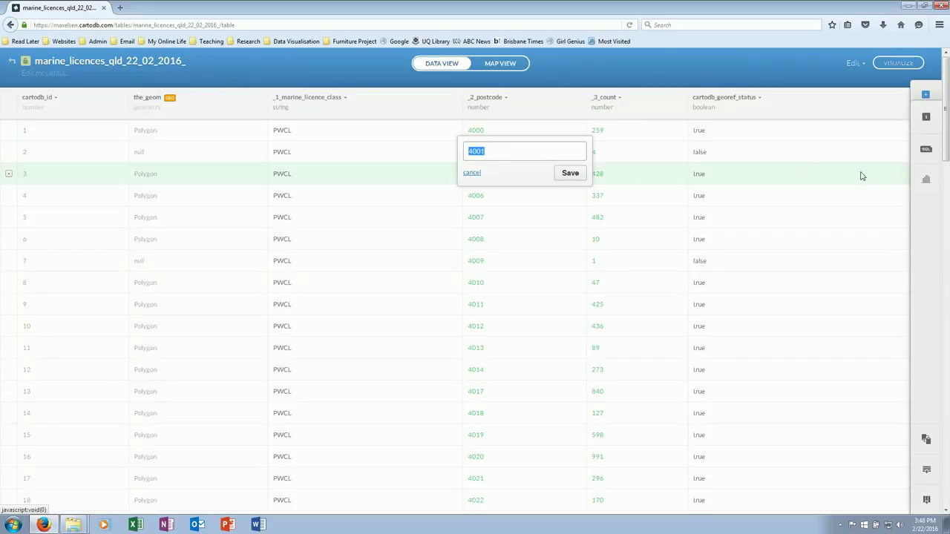
pyautogui.click(441, 184)
pyautogui.click(452, 182)
pyautogui.click(472, 174)
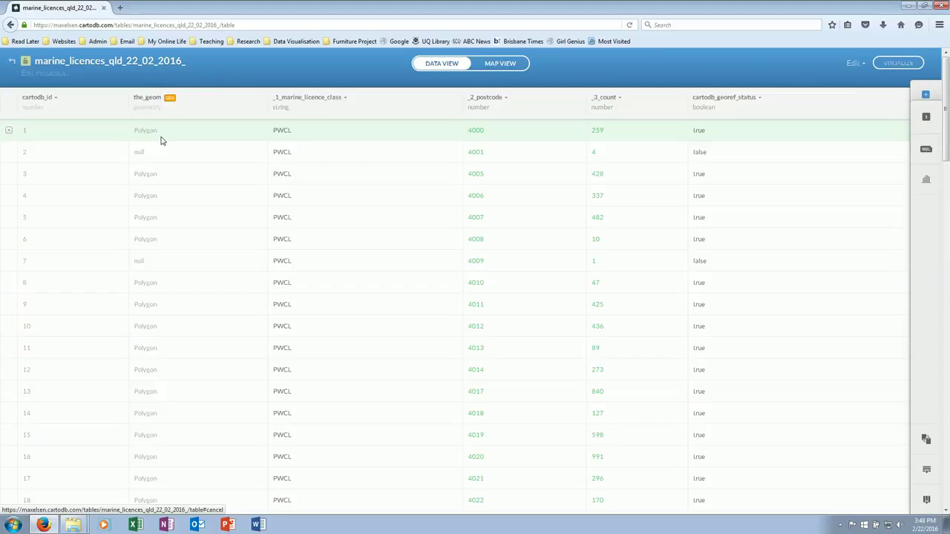
# Step: Switch to map view and zoom in four levels on Queensland's orange postcode polygons
pyautogui.click(511, 70)
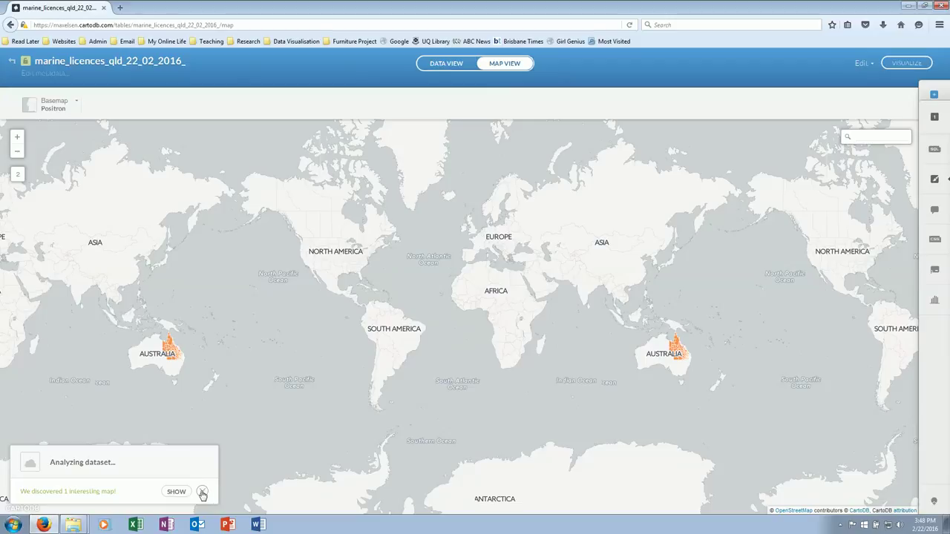
pyautogui.click(204, 491)
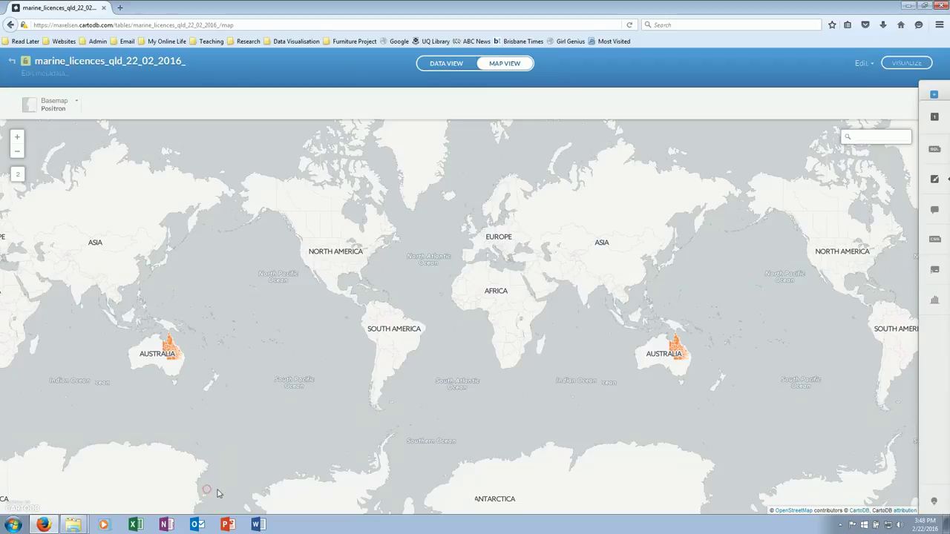
pyautogui.moveTo(679, 406); pyautogui.dragTo(513, 411)
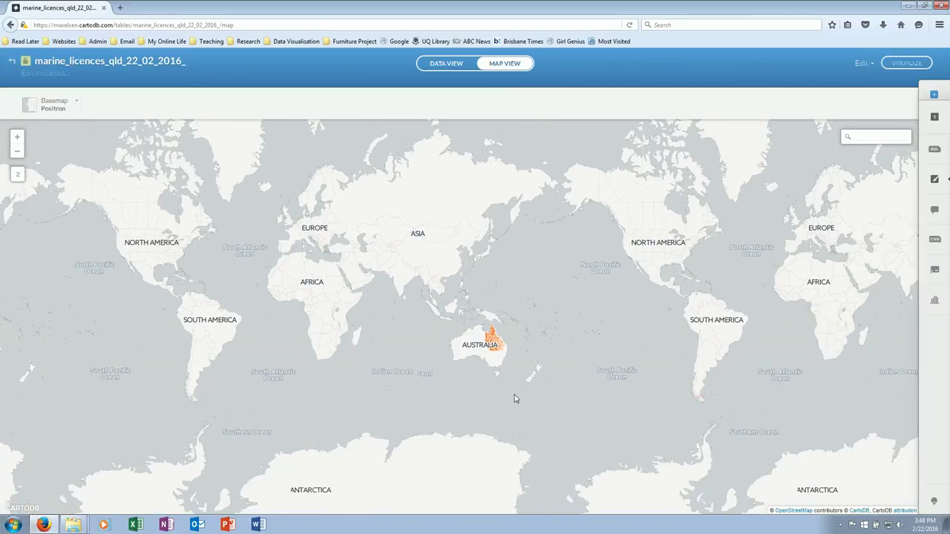
pyautogui.click(17, 138)
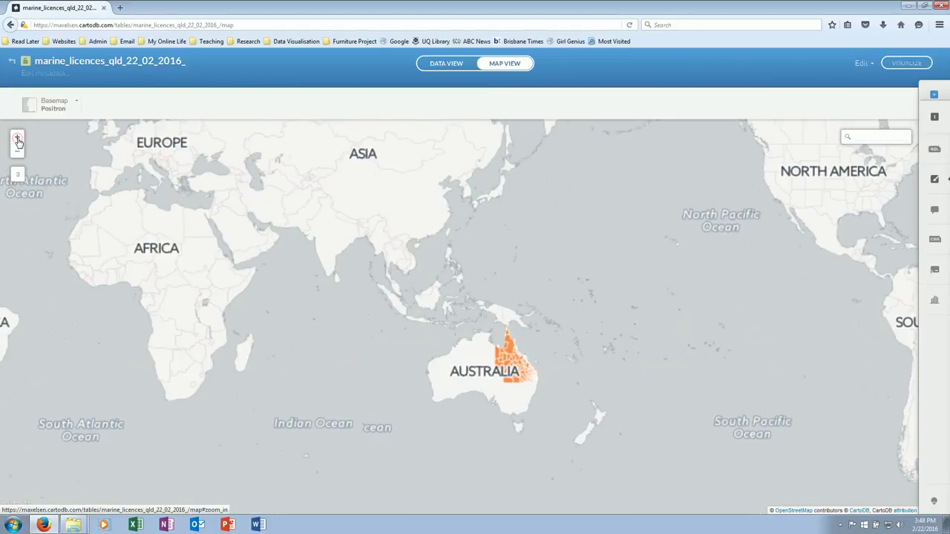
pyautogui.click(17, 138)
pyautogui.click(17, 139)
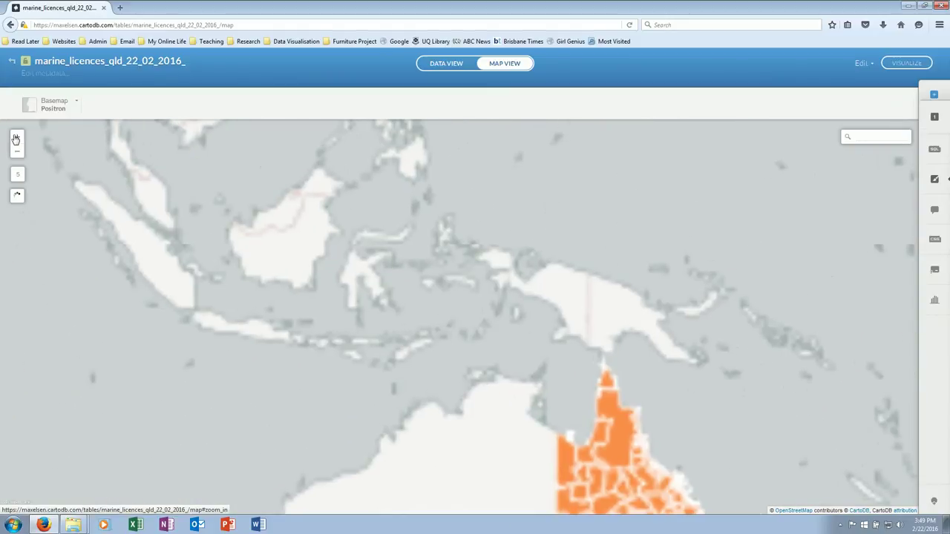
pyautogui.click(17, 139)
pyautogui.moveTo(666, 451); pyautogui.dragTo(518, 196)
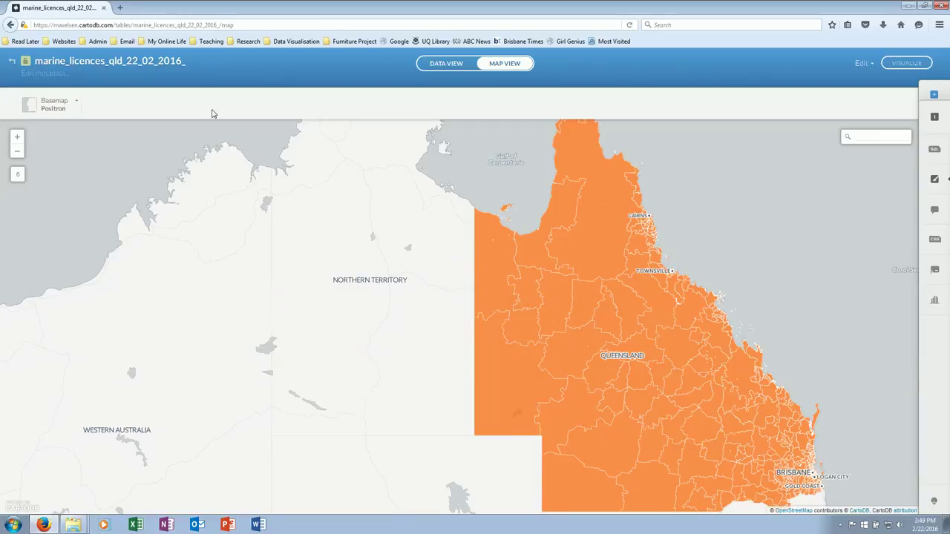
# Step: Try the Nokia Night and Nokia Day basemaps, then settle on Nokia Satellite Day
pyautogui.click(70, 108)
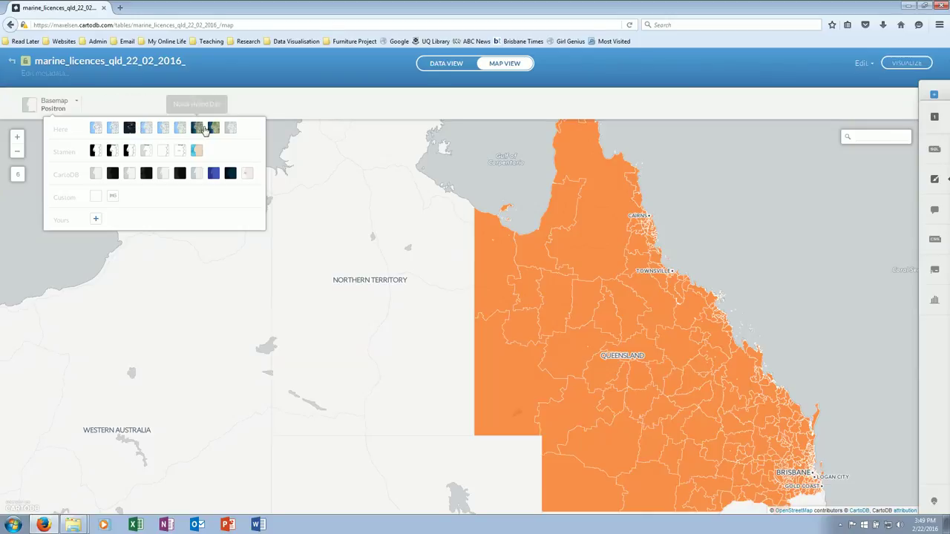
pyautogui.click(130, 128)
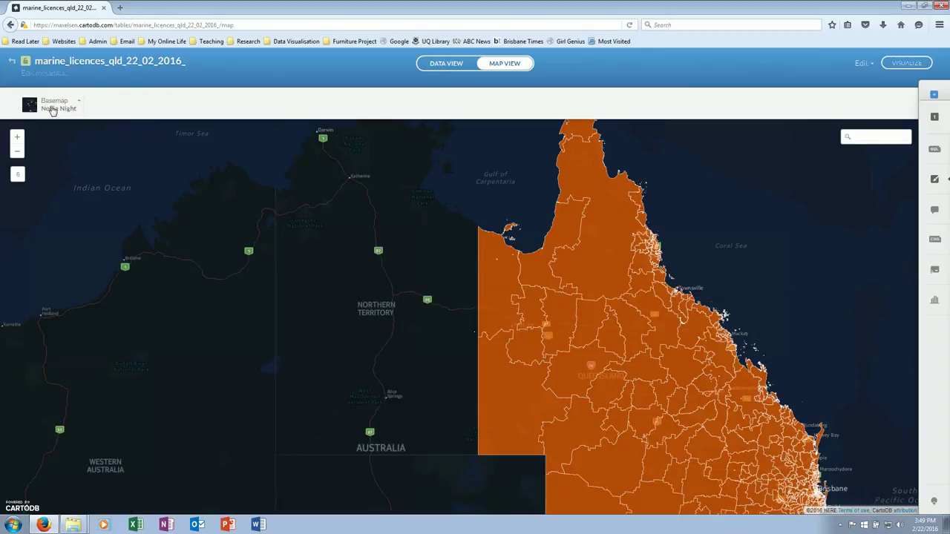
pyautogui.click(53, 110)
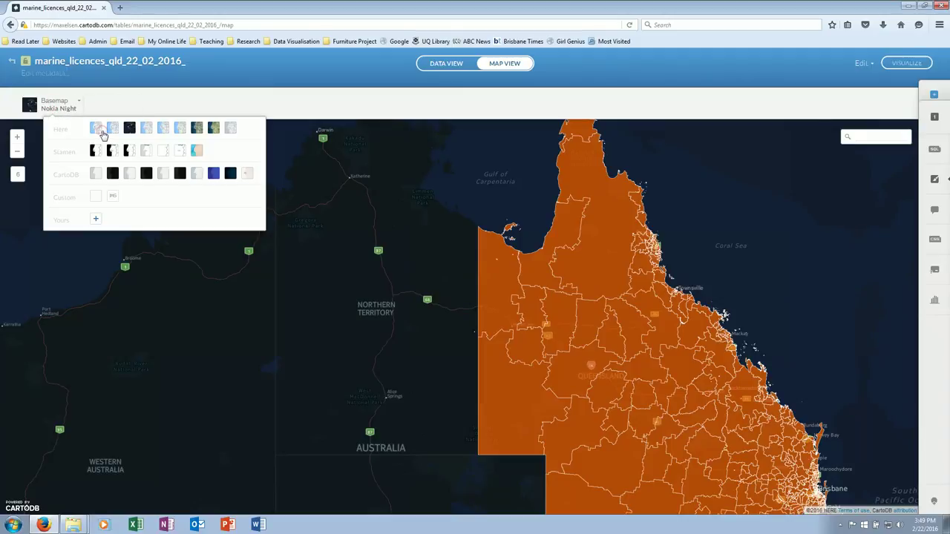
pyautogui.click(103, 132)
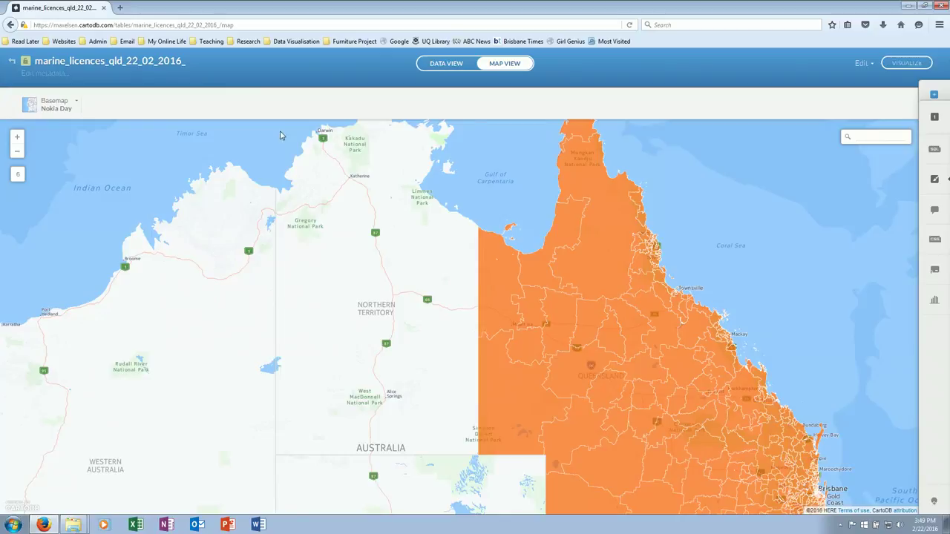
pyautogui.click(72, 110)
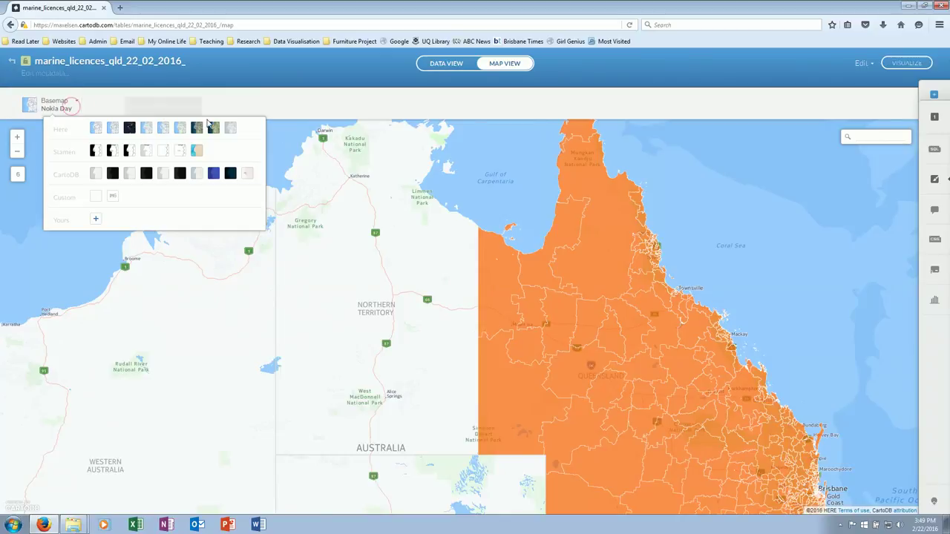
pyautogui.click(214, 129)
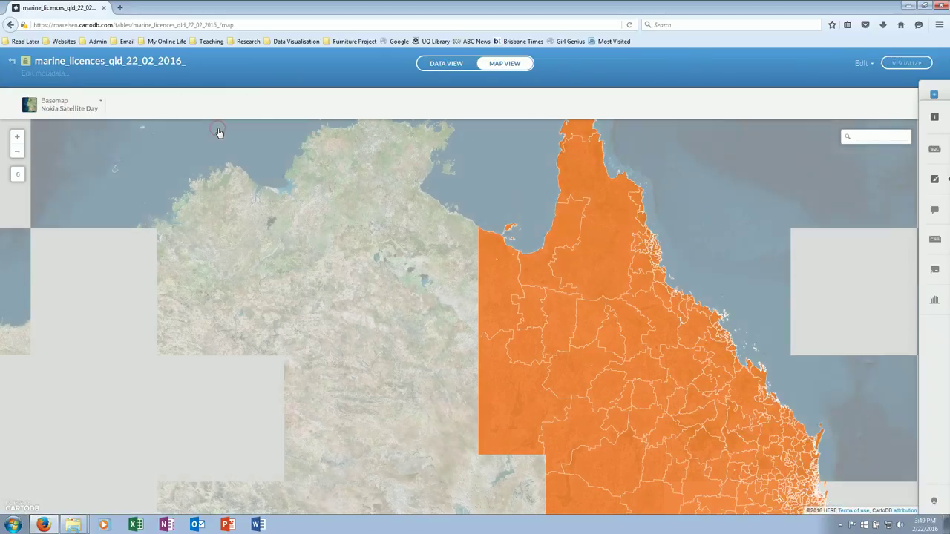
pyautogui.moveTo(404, 420); pyautogui.dragTo(282, 335)
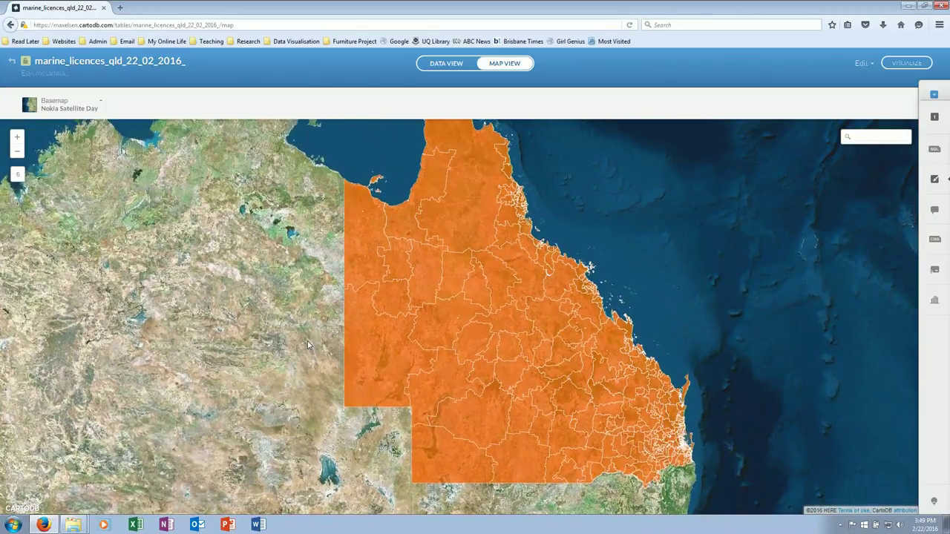
# Step: Zoom out to all of Australia, then back in and recentre on Queensland's coast
pyautogui.click(17, 153)
pyautogui.click(17, 154)
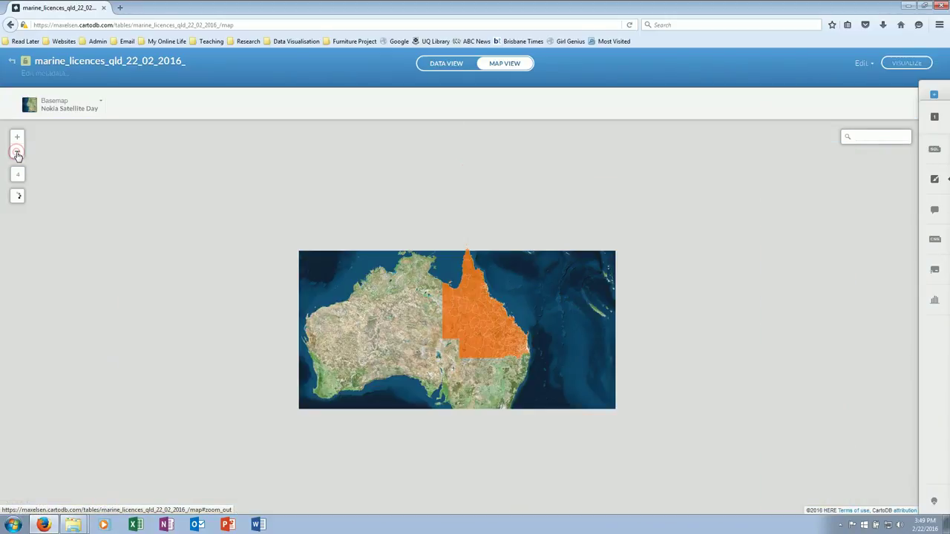
pyautogui.click(17, 154)
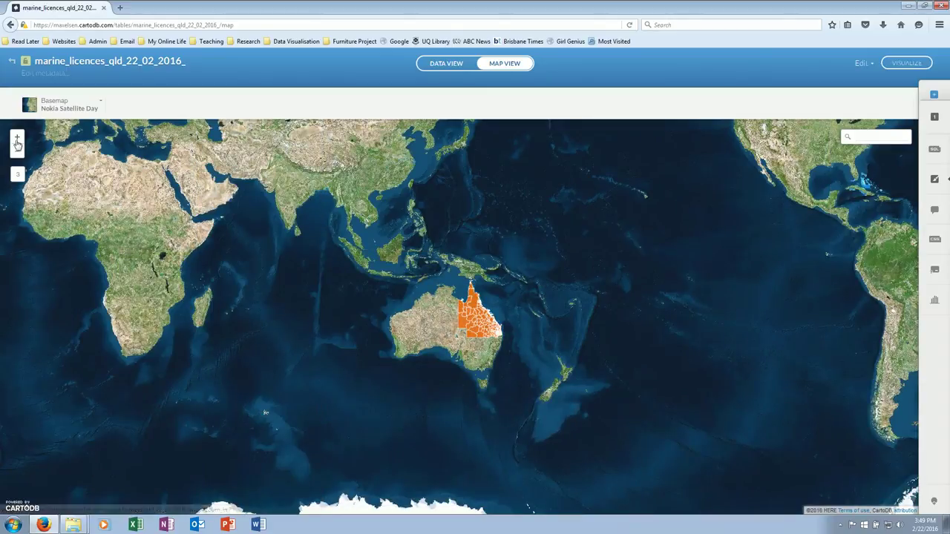
pyautogui.click(18, 141)
pyautogui.click(17, 141)
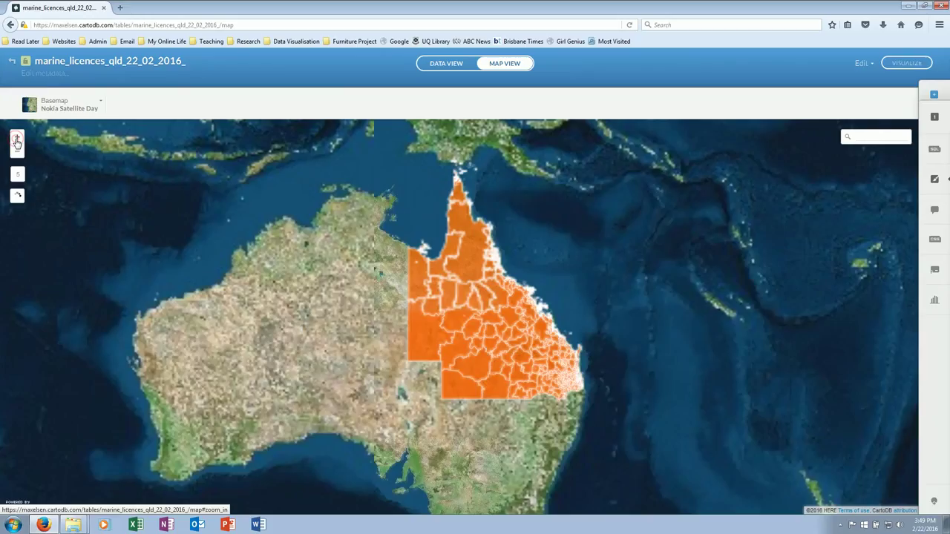
pyautogui.click(17, 141)
pyautogui.moveTo(272, 213); pyautogui.dragTo(161, 212)
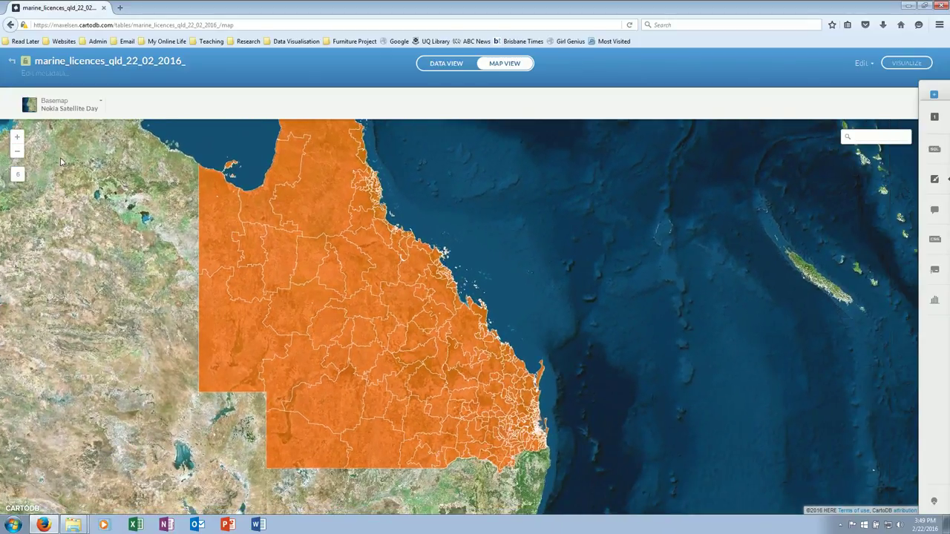
# Step: Zoom and pan to Brisbane and Moreton Bay, then open the map layer wizard
pyautogui.click(15, 139)
pyautogui.click(15, 138)
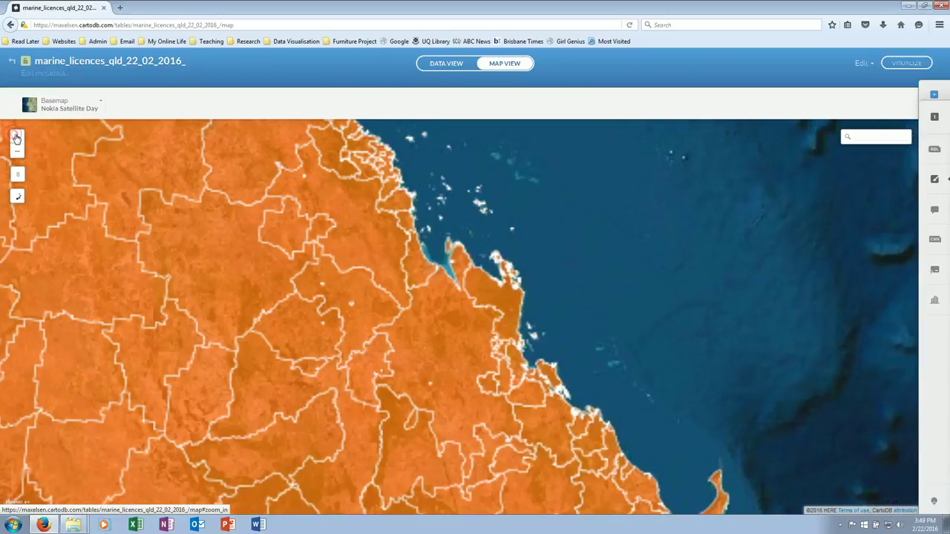
pyautogui.click(16, 138)
pyautogui.scroll(-1, 519, 408)
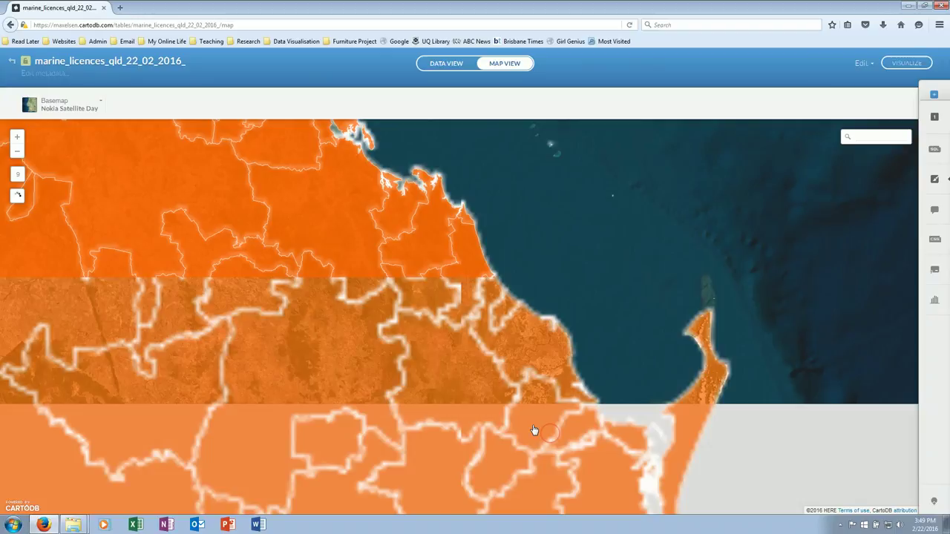
pyautogui.moveTo(535, 435); pyautogui.dragTo(486, 297)
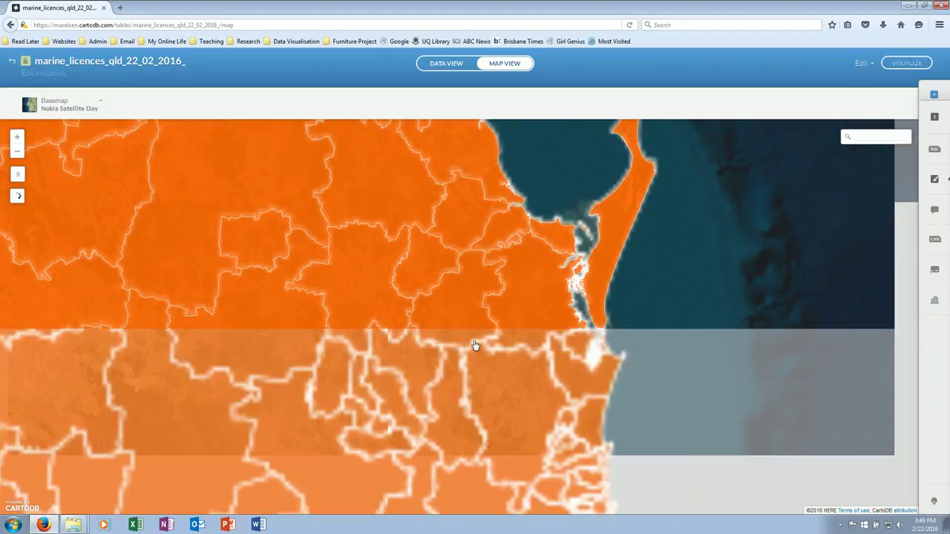
pyautogui.moveTo(478, 345); pyautogui.dragTo(441, 221)
pyautogui.moveTo(518, 464); pyautogui.dragTo(508, 327)
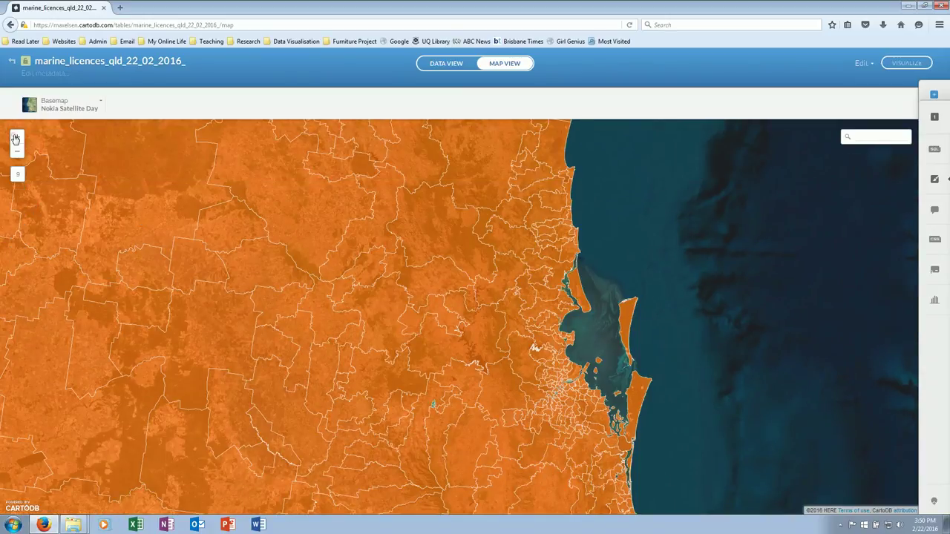
pyautogui.click(15, 139)
pyautogui.moveTo(632, 459); pyautogui.dragTo(620, 332)
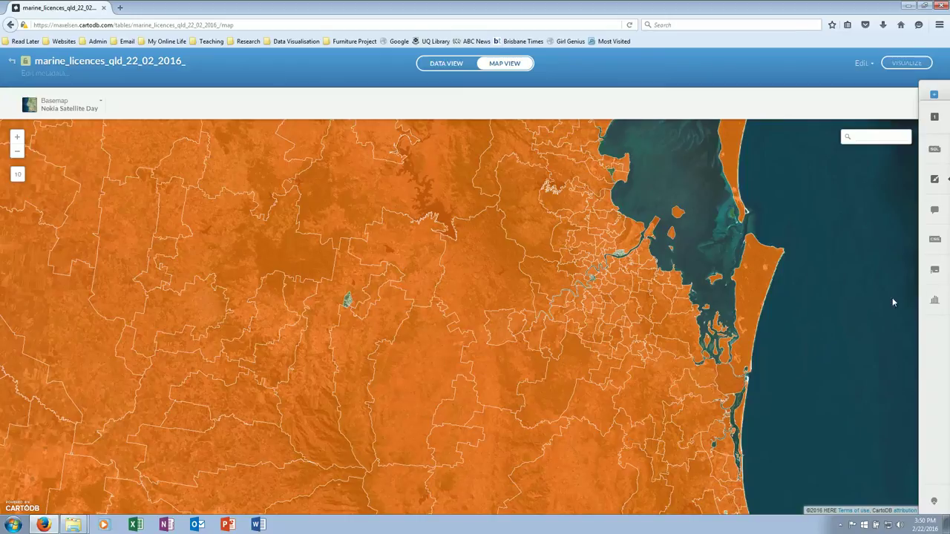
pyautogui.click(932, 186)
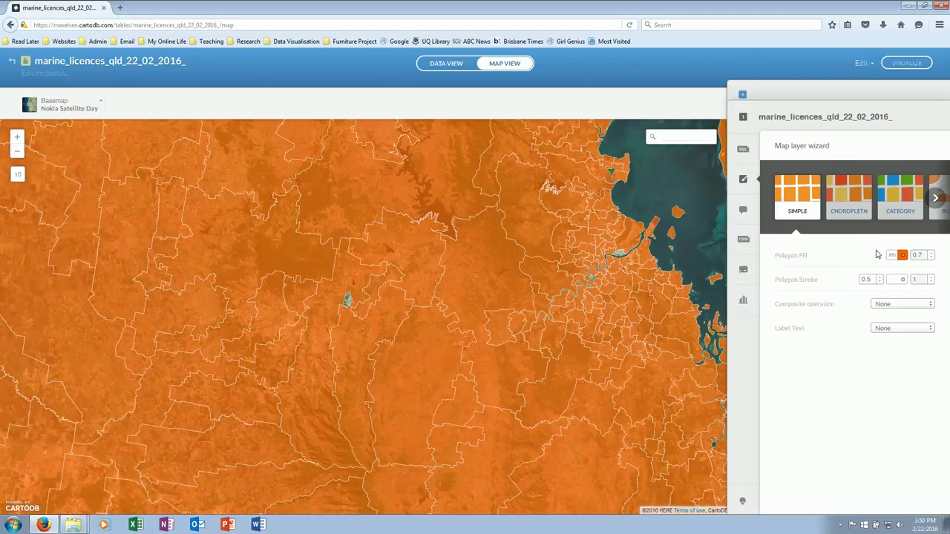
# Step: Change the postcode polygon fill colour to blue
pyautogui.click(903, 256)
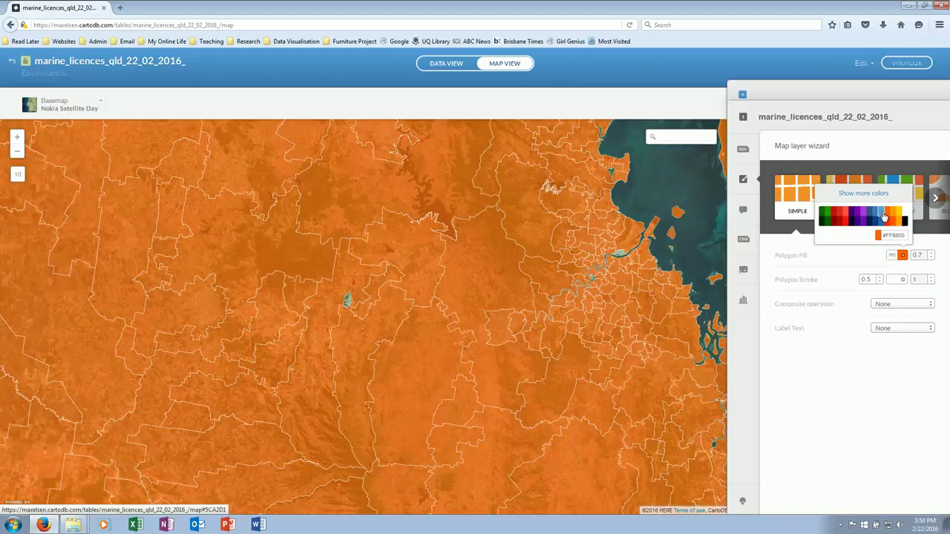
pyautogui.click(883, 215)
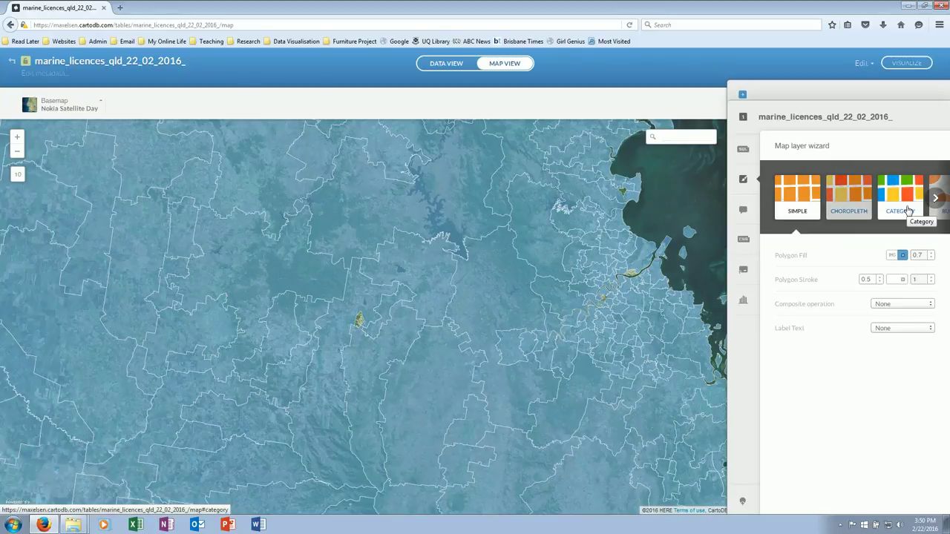
# Step: Try Category styling by _3_count, then switch to a 7-bucket quantile yellow-to-red choropleth
pyautogui.click(907, 210)
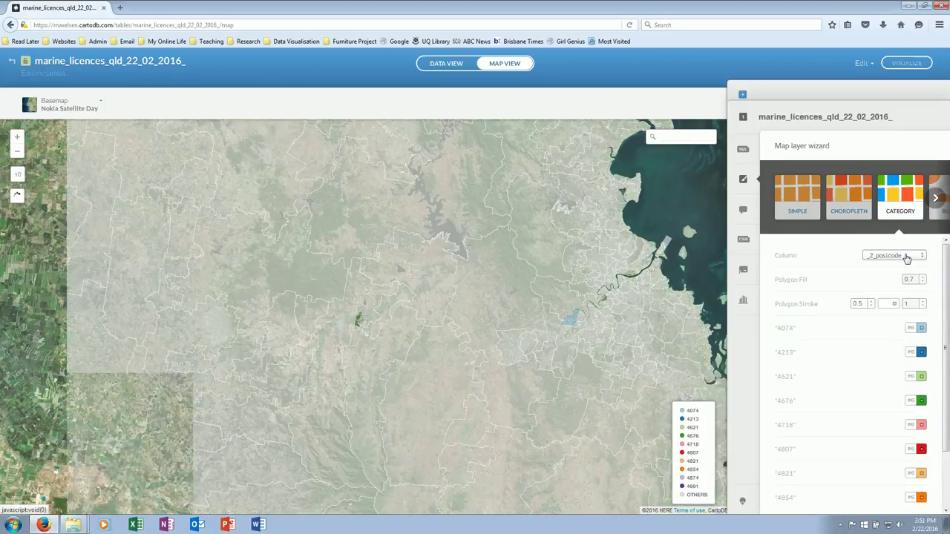
pyautogui.click(906, 256)
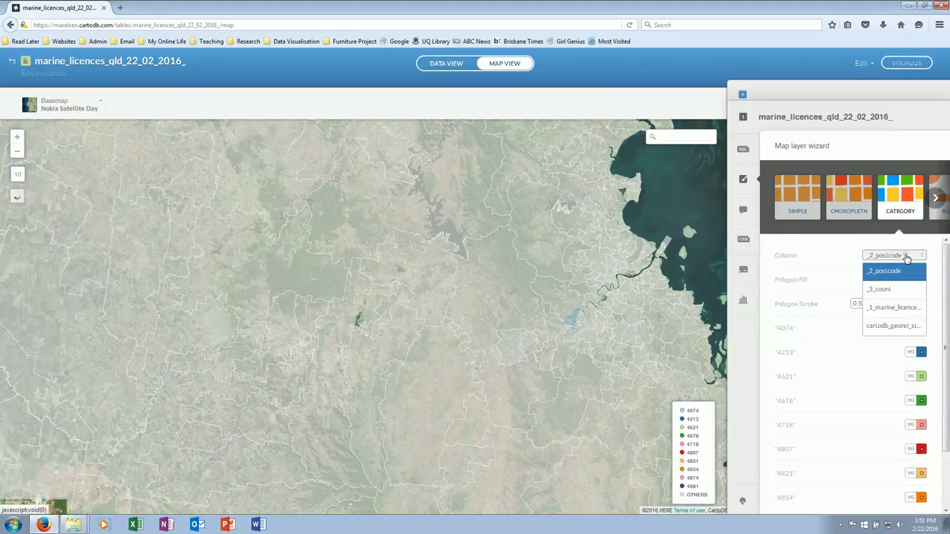
pyautogui.click(881, 288)
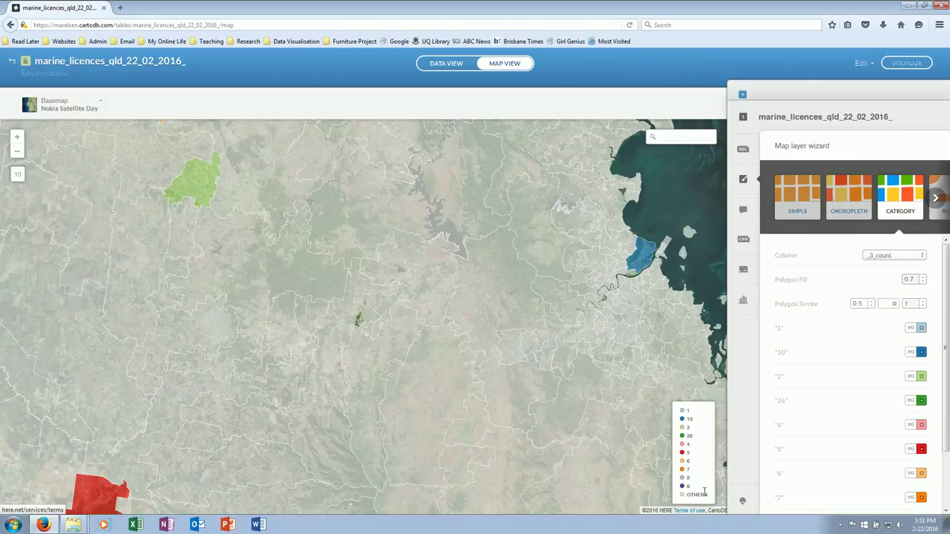
pyautogui.click(939, 199)
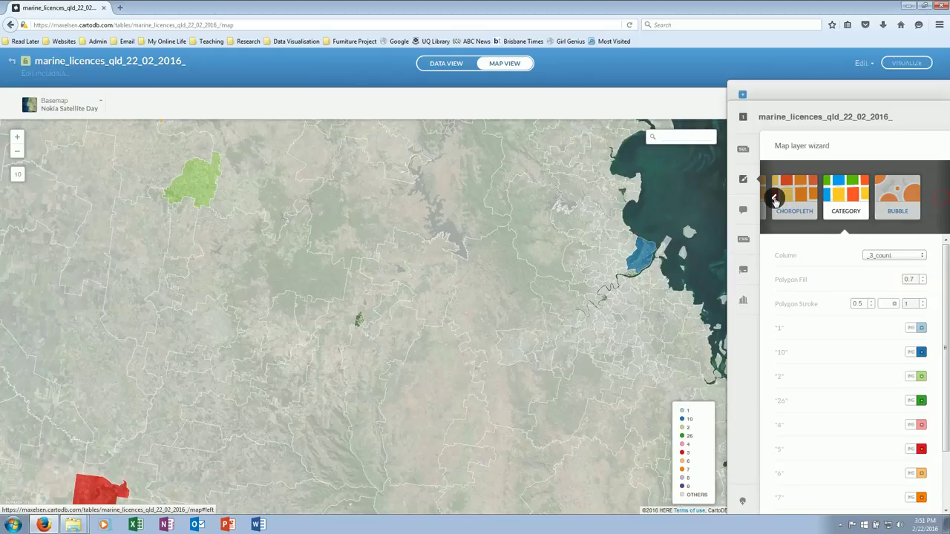
pyautogui.click(775, 199)
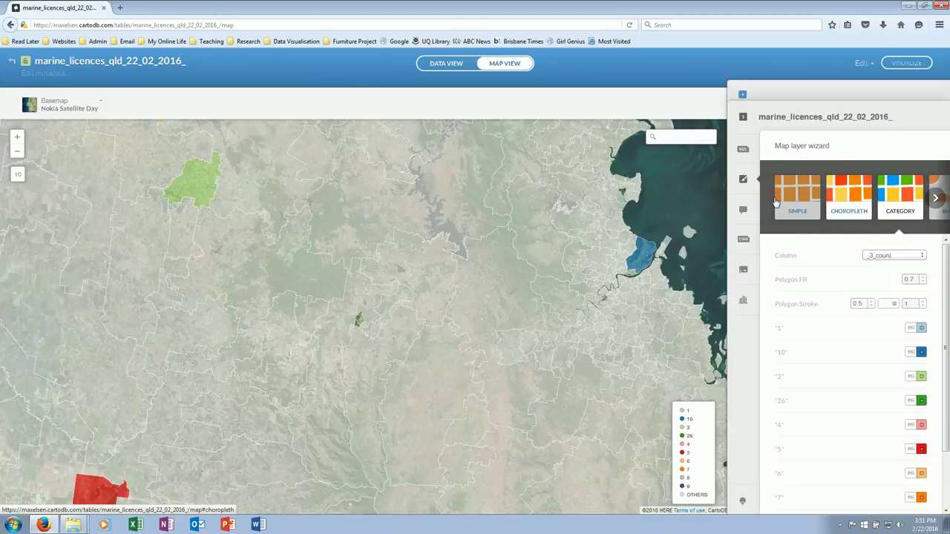
pyautogui.click(852, 203)
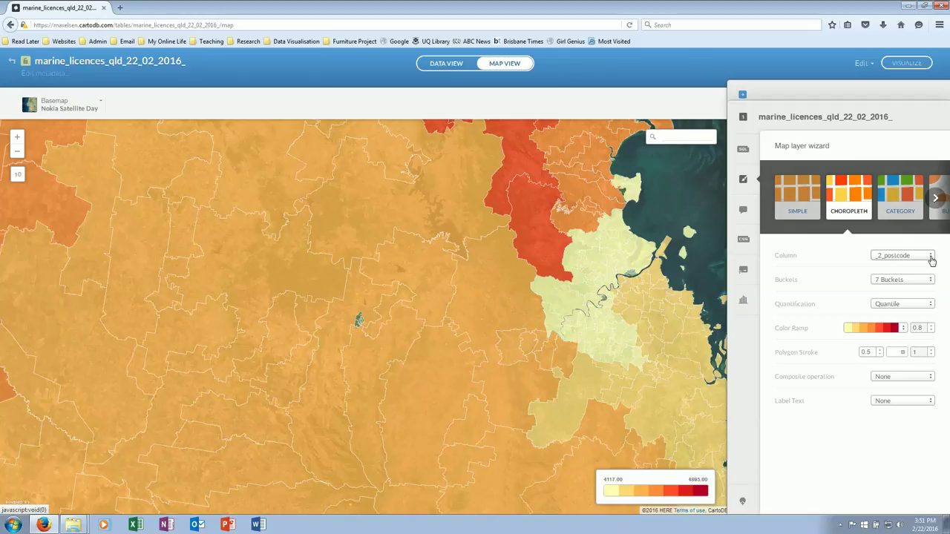
# Step: Shade the choropleth by _3_count (41 to 3454), check several postcode pop-ups, then open infowindow settings
pyautogui.click(931, 256)
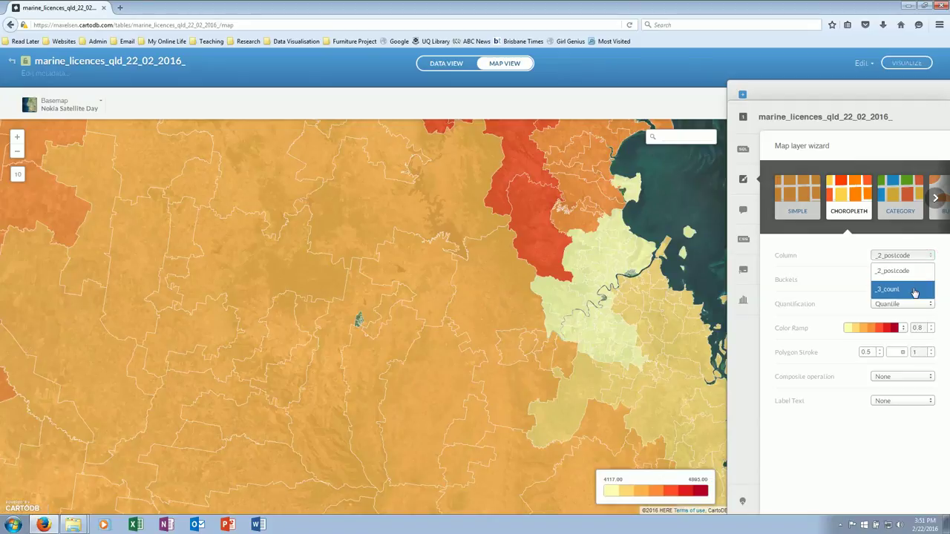
pyautogui.click(914, 290)
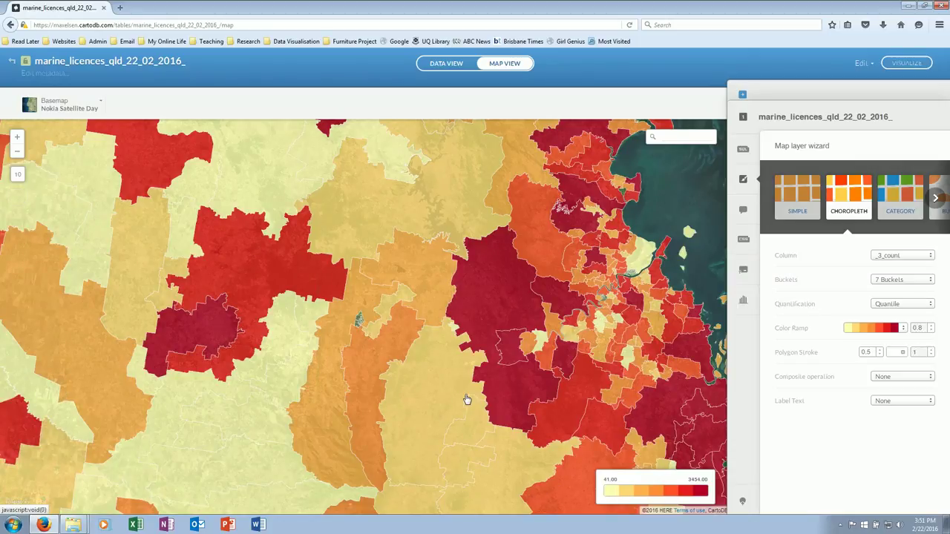
pyautogui.click(249, 397)
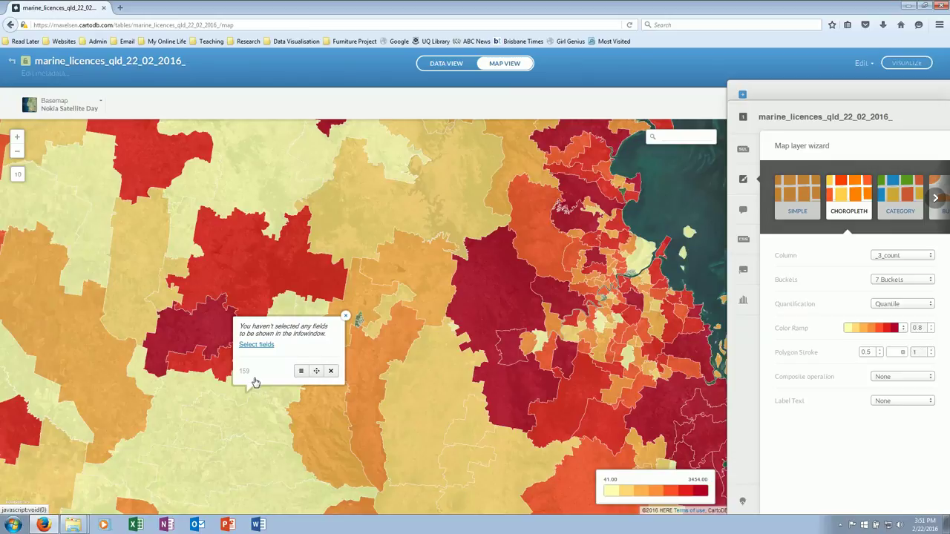
pyautogui.click(319, 415)
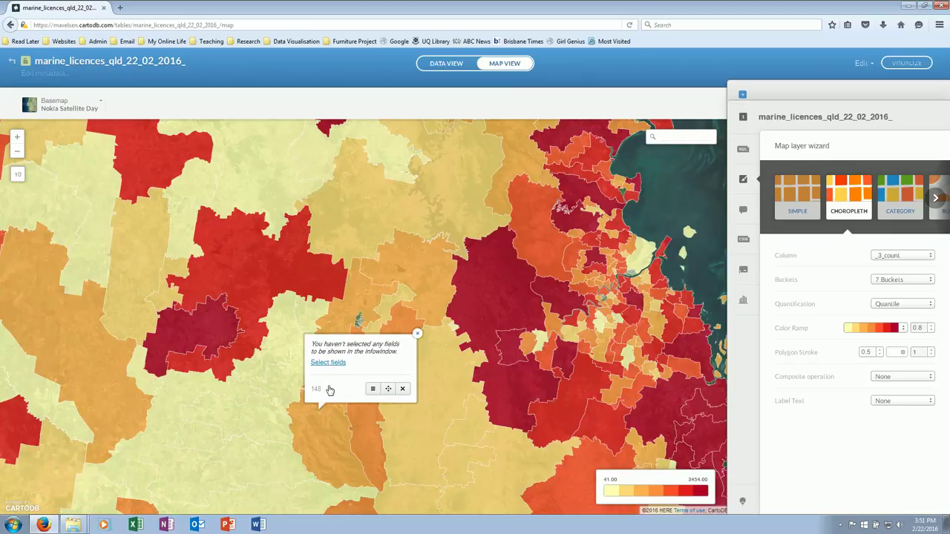
pyautogui.click(265, 419)
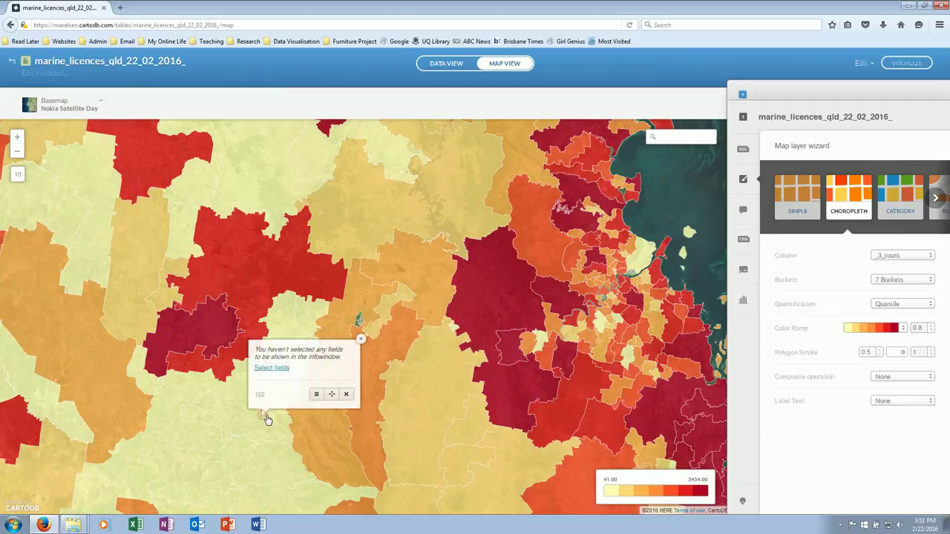
pyautogui.click(328, 418)
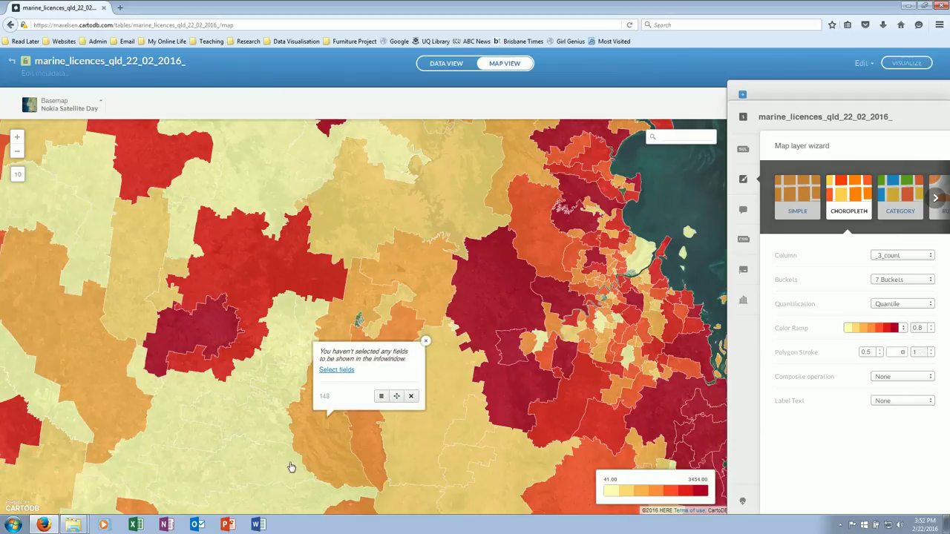
pyautogui.moveTo(331, 470); pyautogui.dragTo(379, 377)
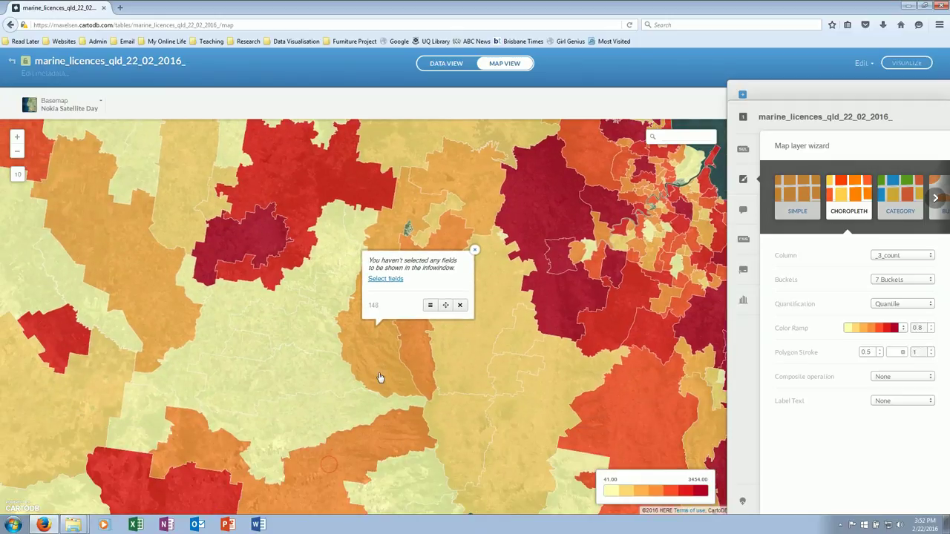
pyautogui.click(344, 420)
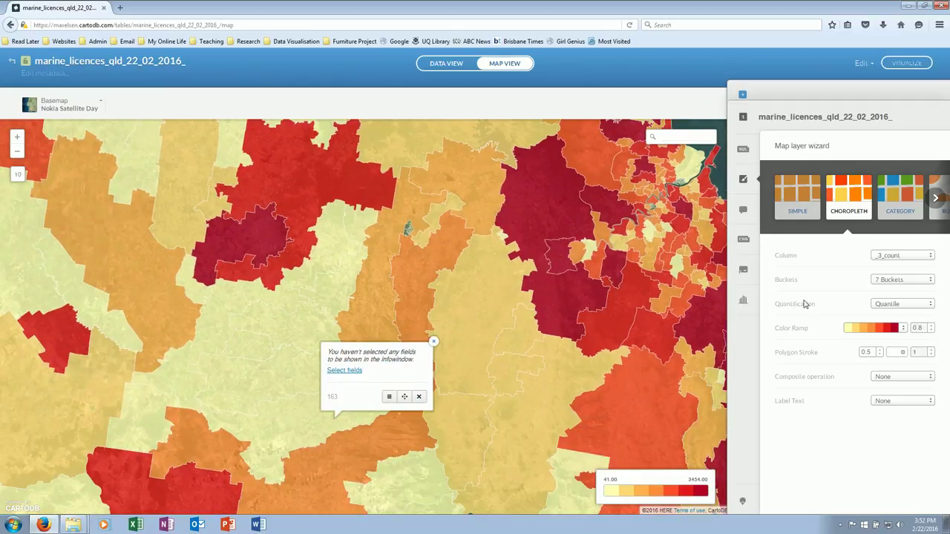
pyautogui.click(441, 348)
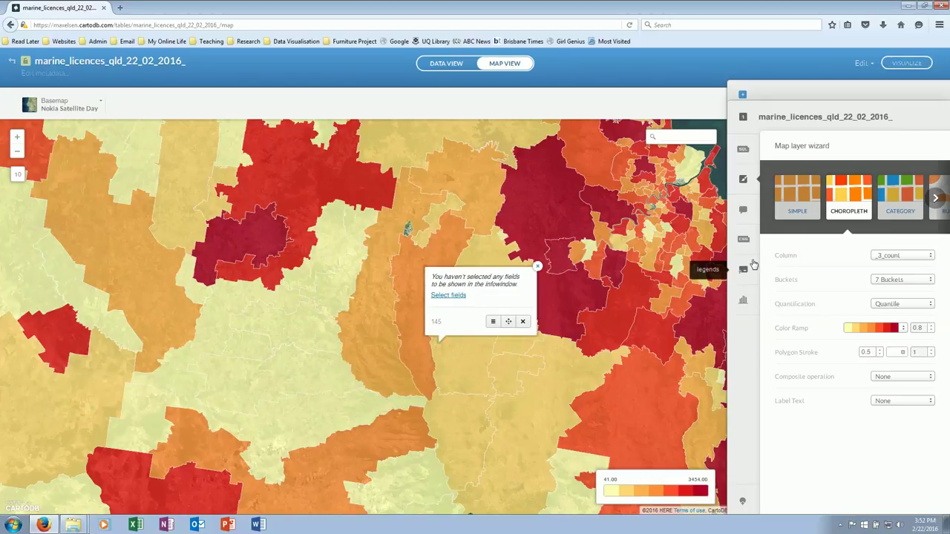
pyautogui.click(744, 210)
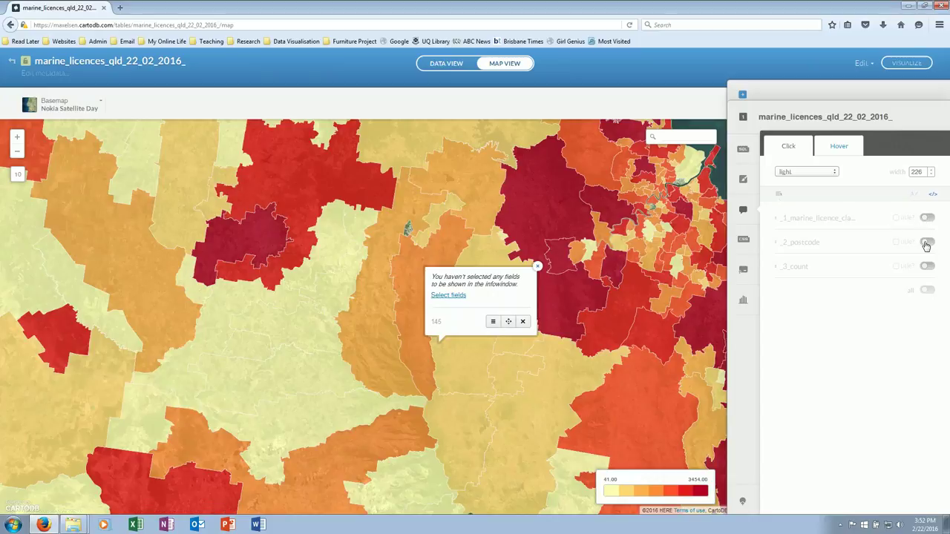
# Step: Show _2_postcode and _3_count in click pop-ups and check them on a few postcodes
pyautogui.click(926, 242)
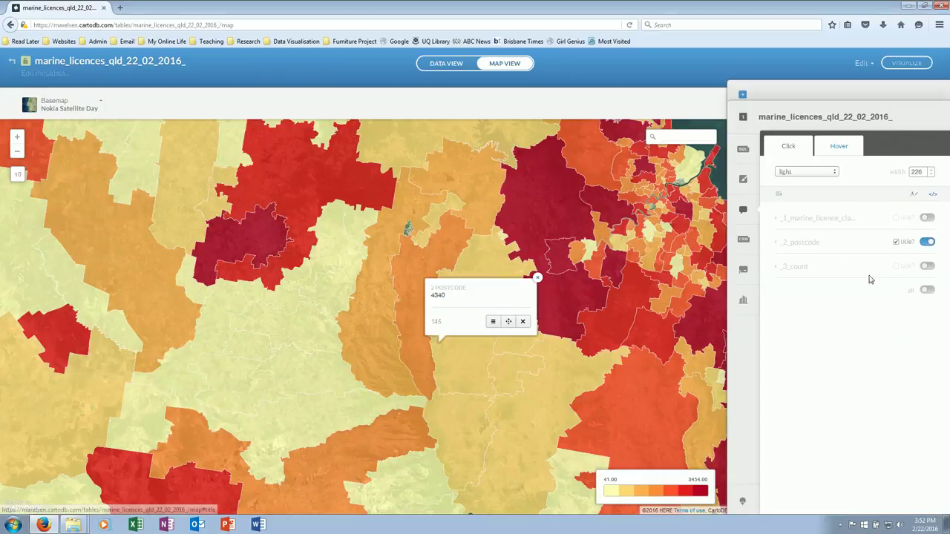
pyautogui.click(927, 267)
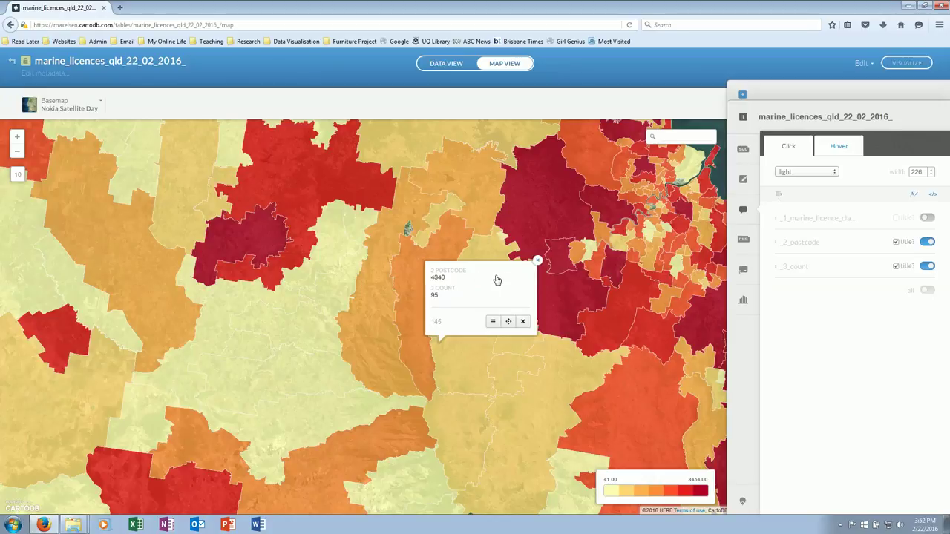
pyautogui.click(538, 263)
pyautogui.click(279, 354)
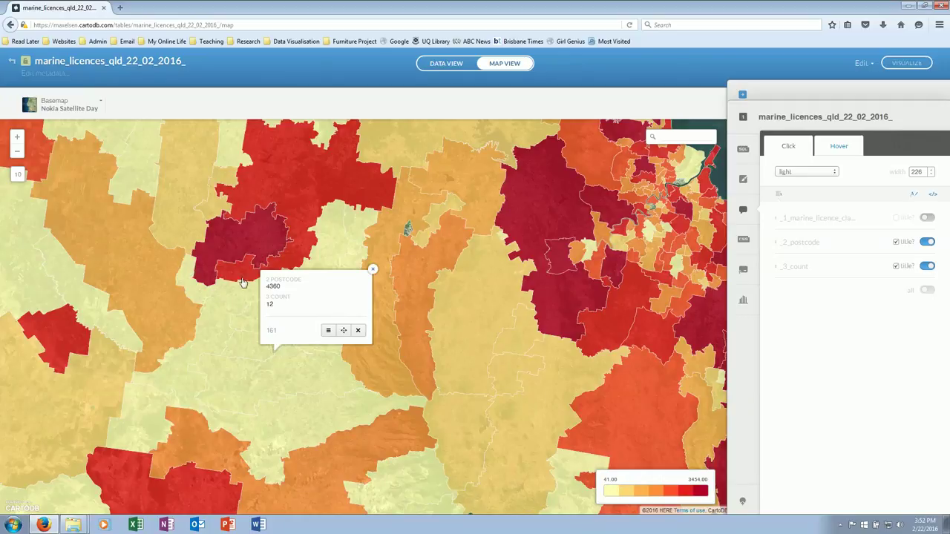
pyautogui.click(372, 269)
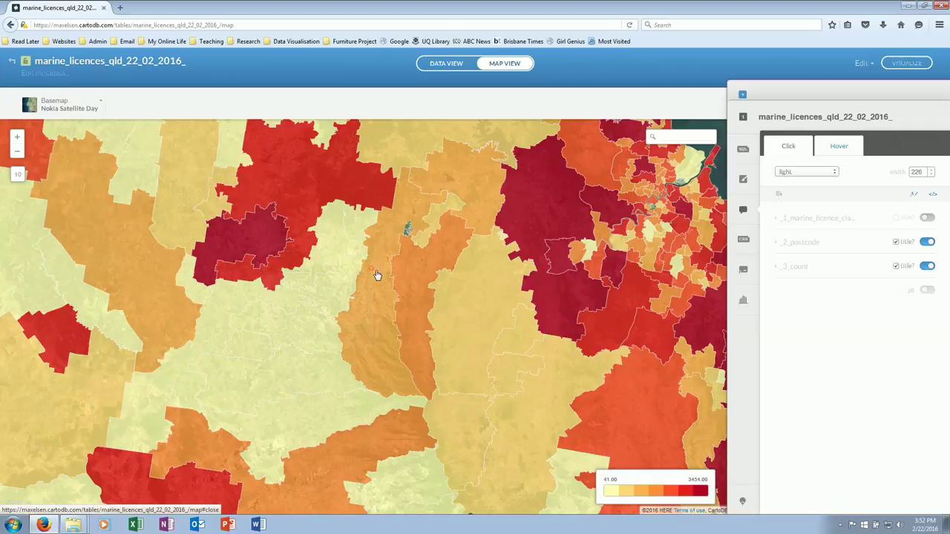
# Step: Preview a dark pop-up theme on a postcode, then revert to the light theme
pyautogui.click(829, 174)
pyautogui.click(800, 206)
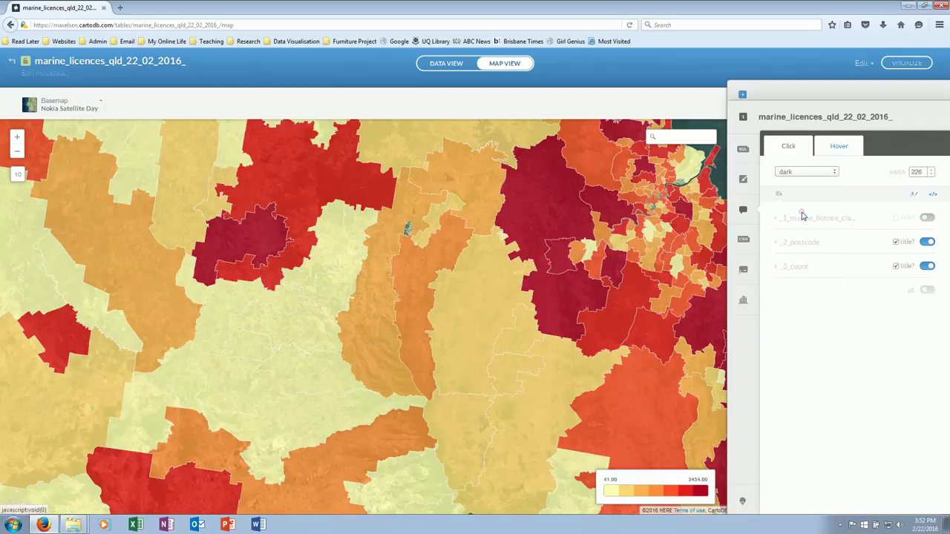
pyautogui.click(486, 299)
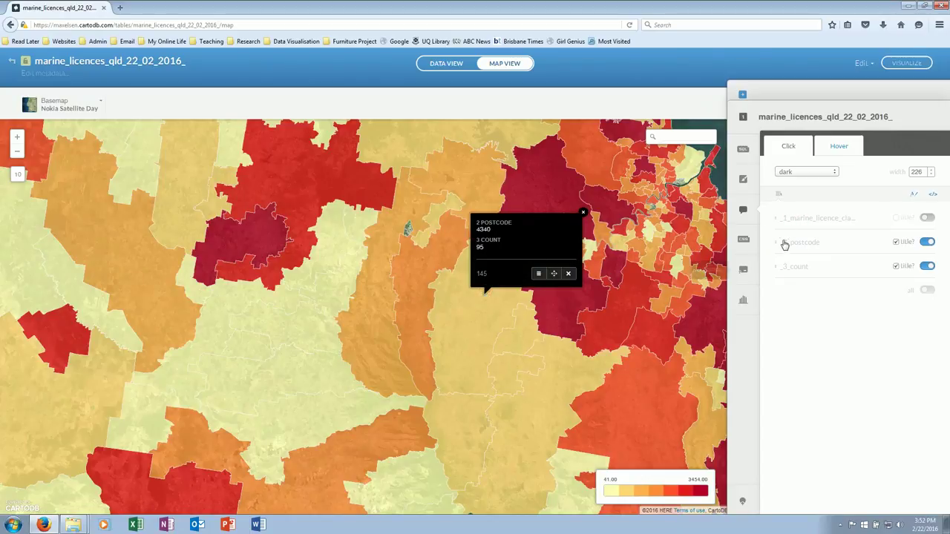
pyautogui.click(828, 172)
pyautogui.click(815, 186)
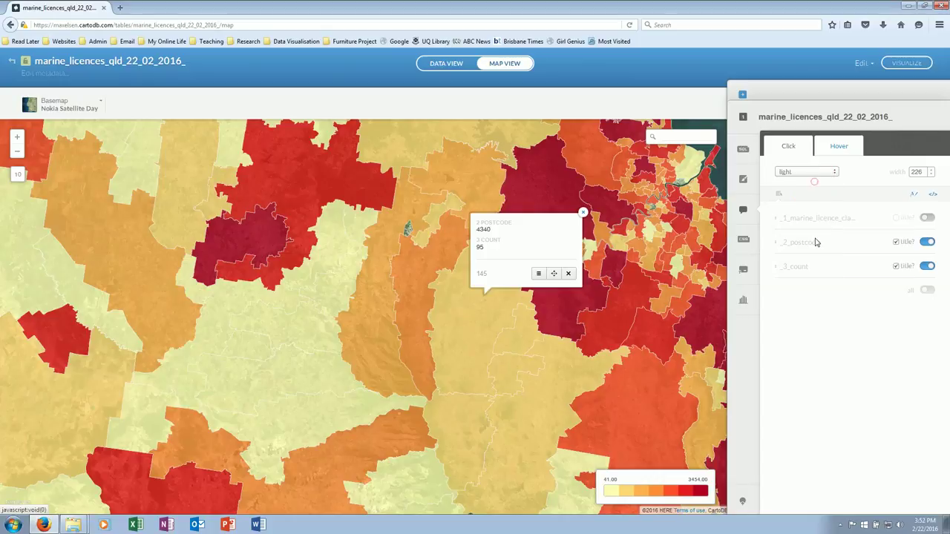
pyautogui.click(494, 333)
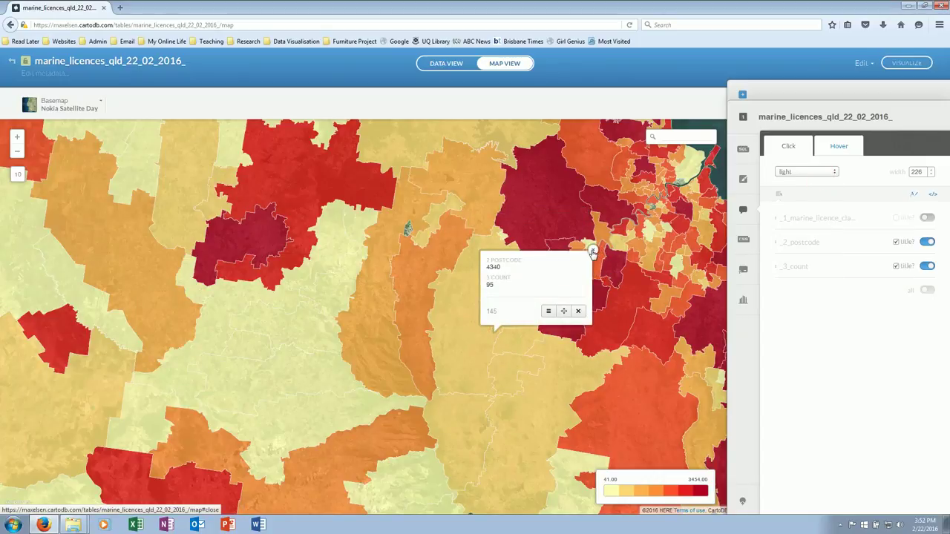
pyautogui.click(594, 252)
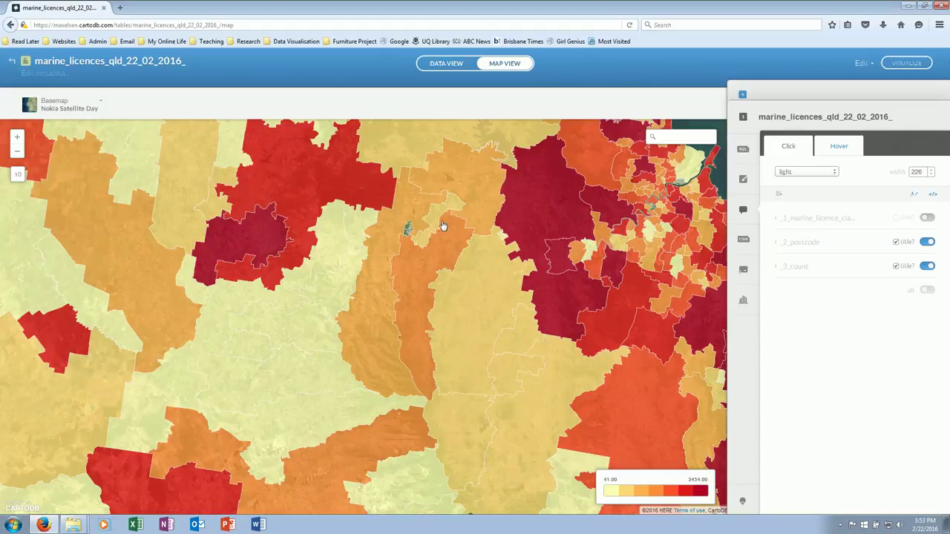
# Step: Pan and zoom around the postcode areas, then collapse and reopen the layer settings
pyautogui.moveTo(335, 286); pyautogui.dragTo(313, 349)
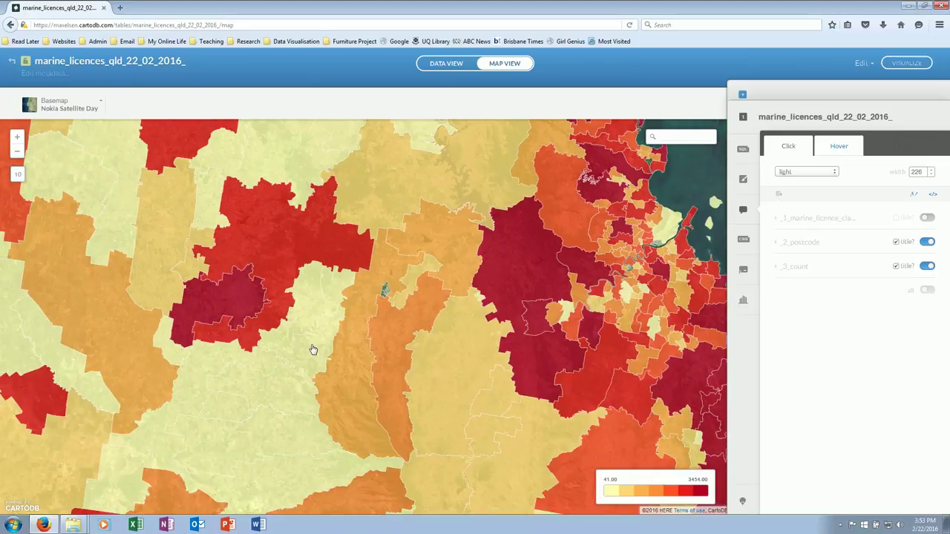
pyautogui.click(17, 153)
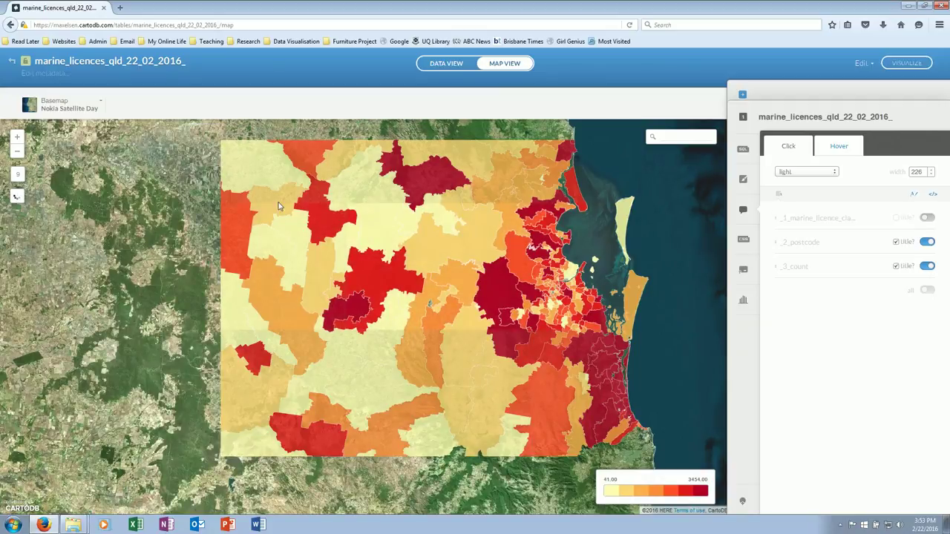
pyautogui.click(18, 139)
pyautogui.click(17, 139)
pyautogui.click(17, 139)
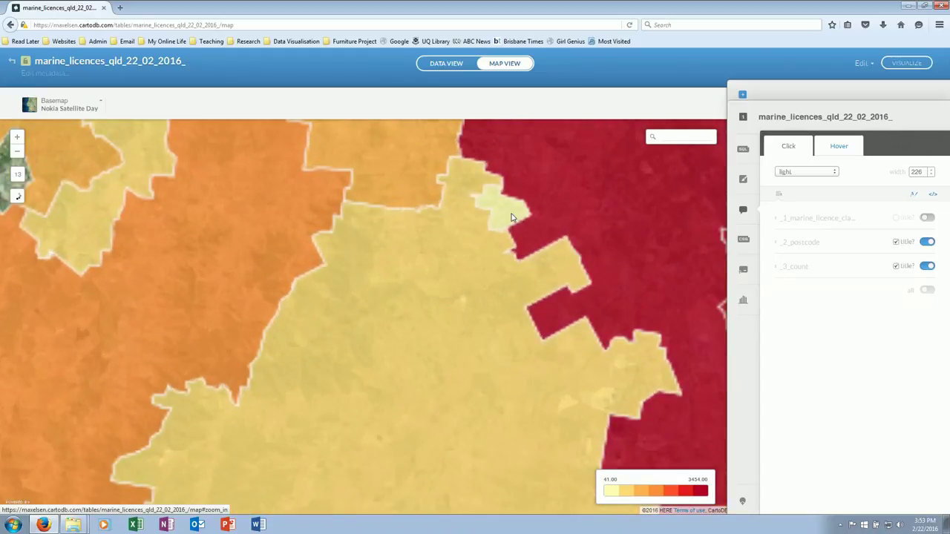
pyautogui.scroll(1, 128, 284)
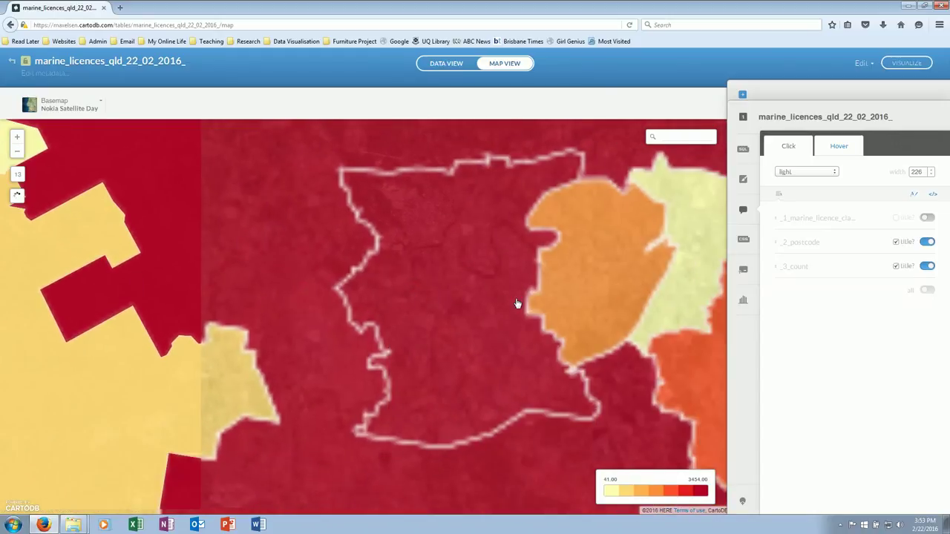
pyautogui.moveTo(335, 284); pyautogui.dragTo(227, 273)
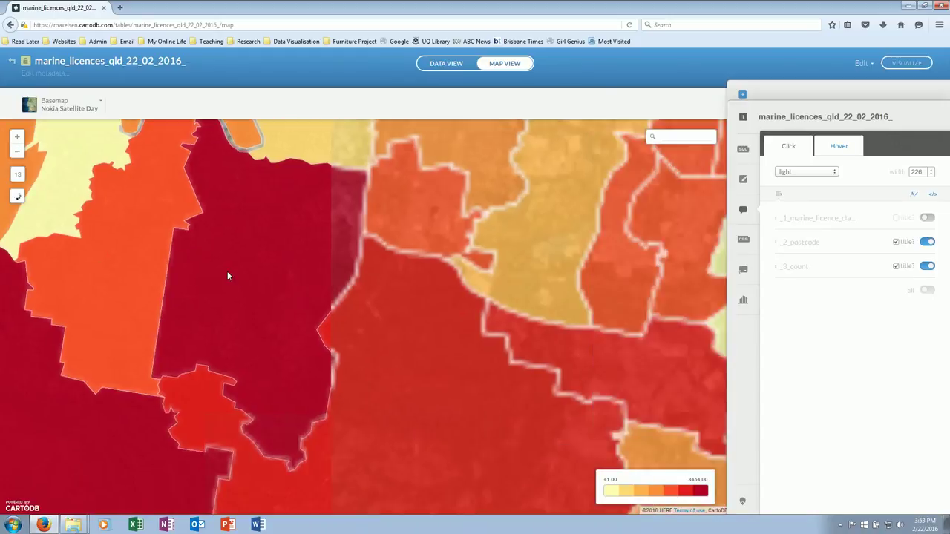
pyautogui.moveTo(532, 341); pyautogui.dragTo(213, 221)
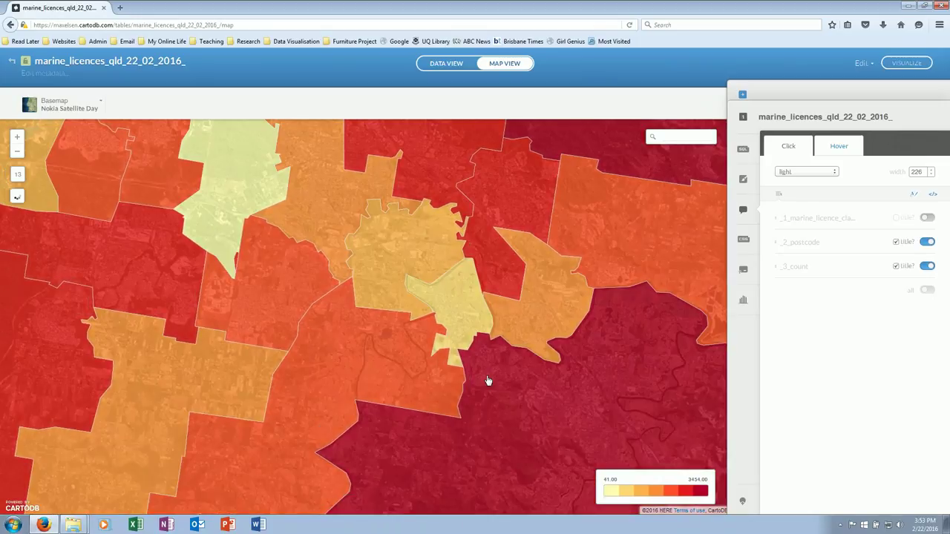
pyautogui.moveTo(596, 416); pyautogui.dragTo(381, 364)
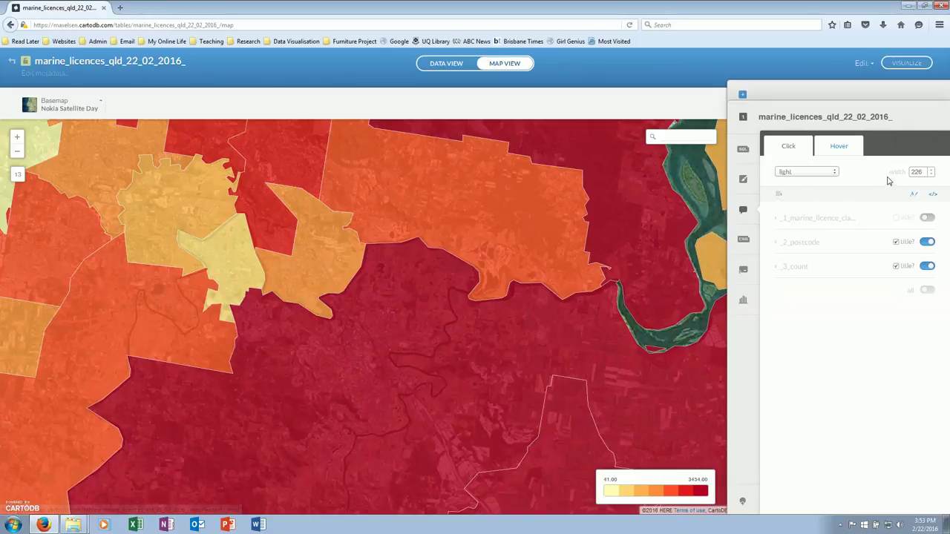
pyautogui.click(746, 118)
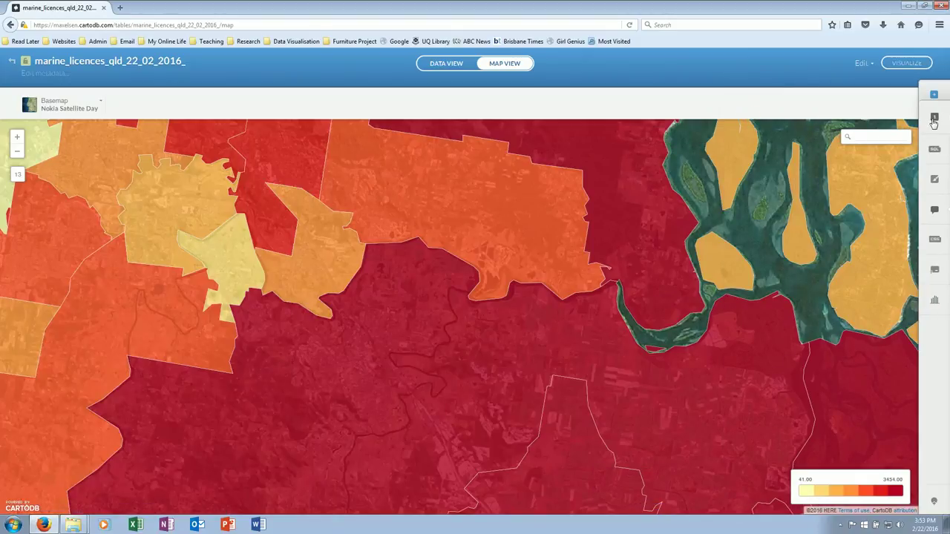
pyautogui.click(934, 119)
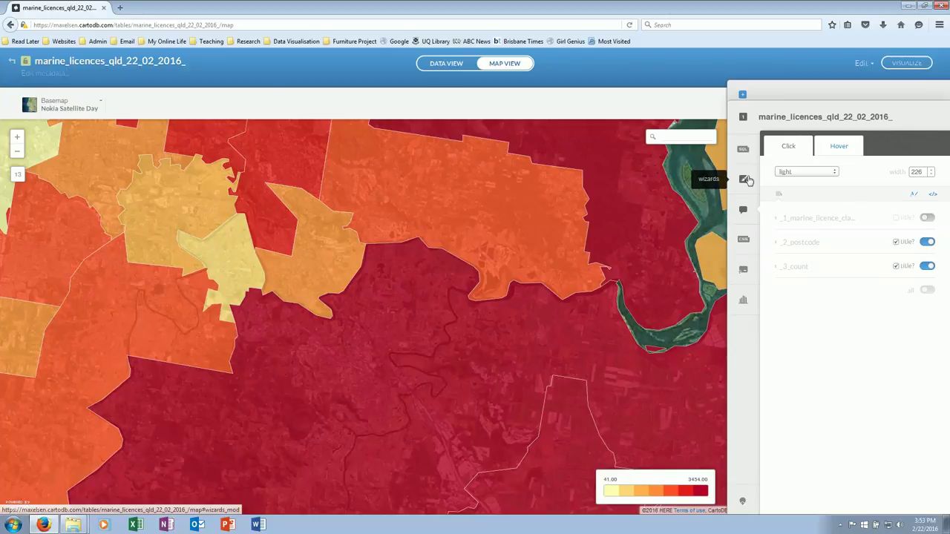
# Step: Glance at the layer's custom SQL query and return to the styling wizard
pyautogui.click(745, 179)
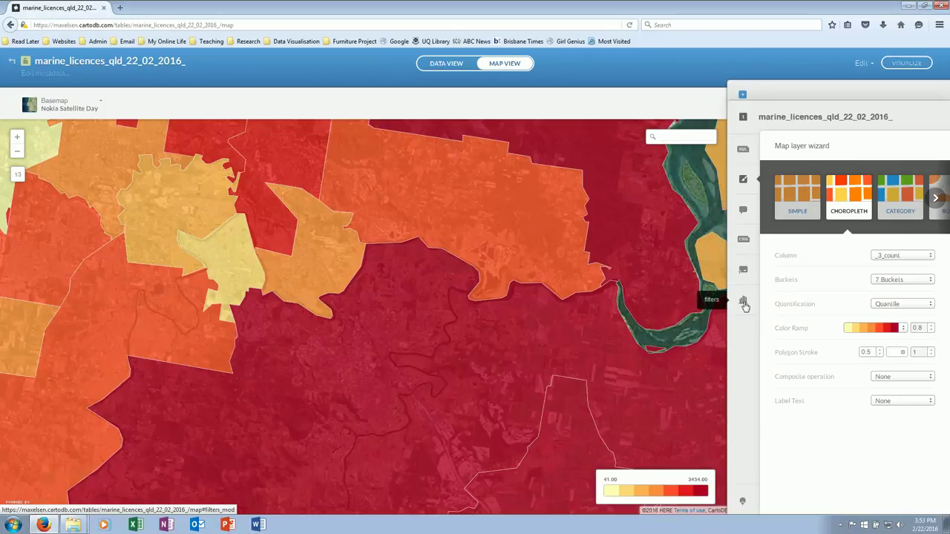
pyautogui.click(744, 151)
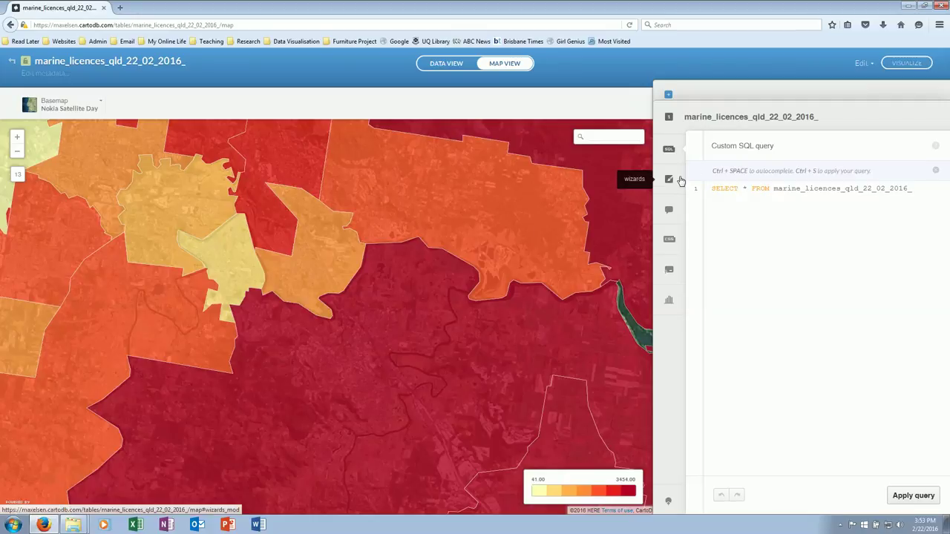
pyautogui.click(668, 179)
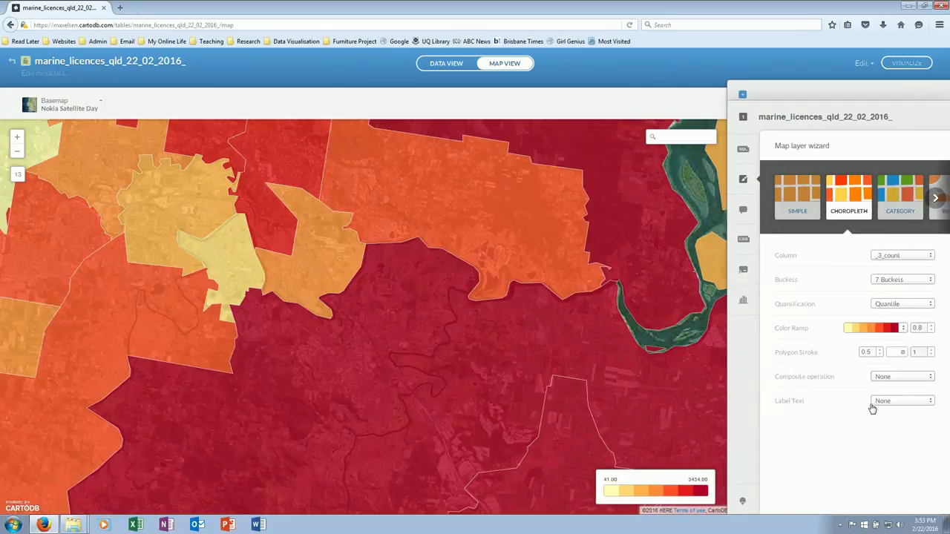
# Step: Set label text to _1_marine_licence_class, then change it to _2_postcode
pyautogui.click(901, 400)
pyautogui.moveTo(893, 435); pyautogui.dragTo(894, 454)
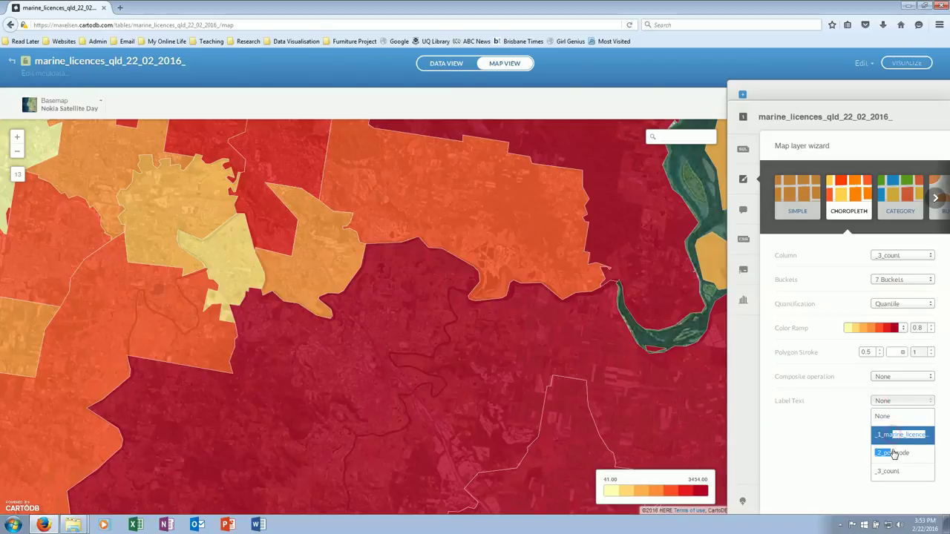
pyautogui.click(899, 435)
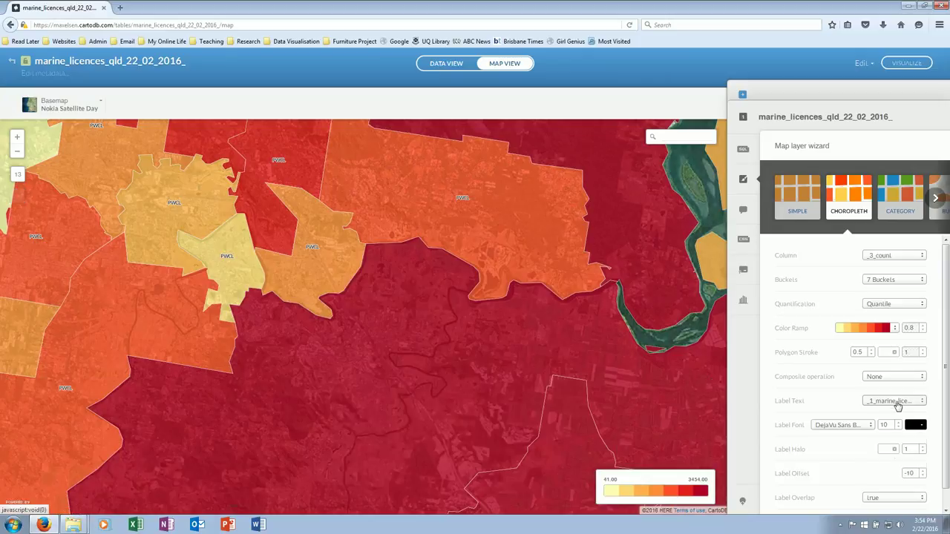
pyautogui.click(895, 403)
pyautogui.click(887, 452)
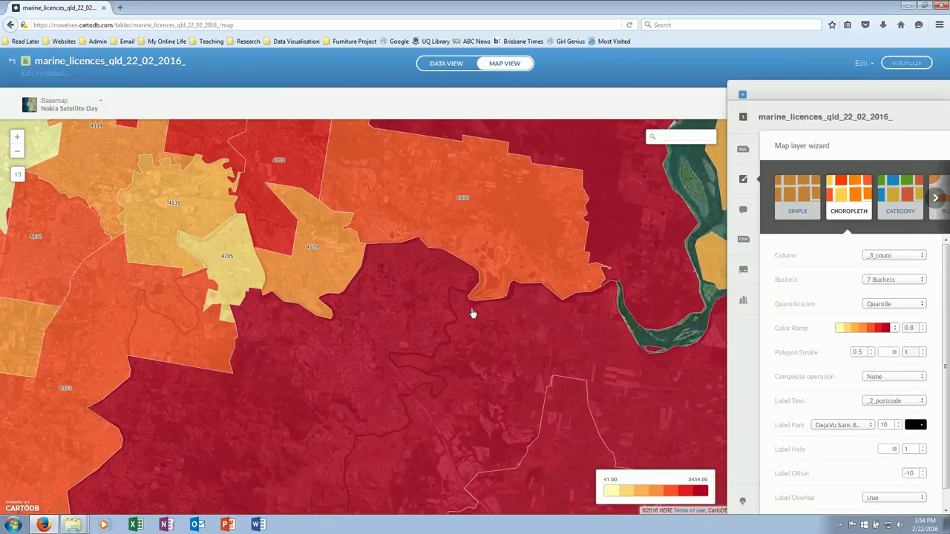
pyautogui.moveTo(382, 432); pyautogui.dragTo(403, 304)
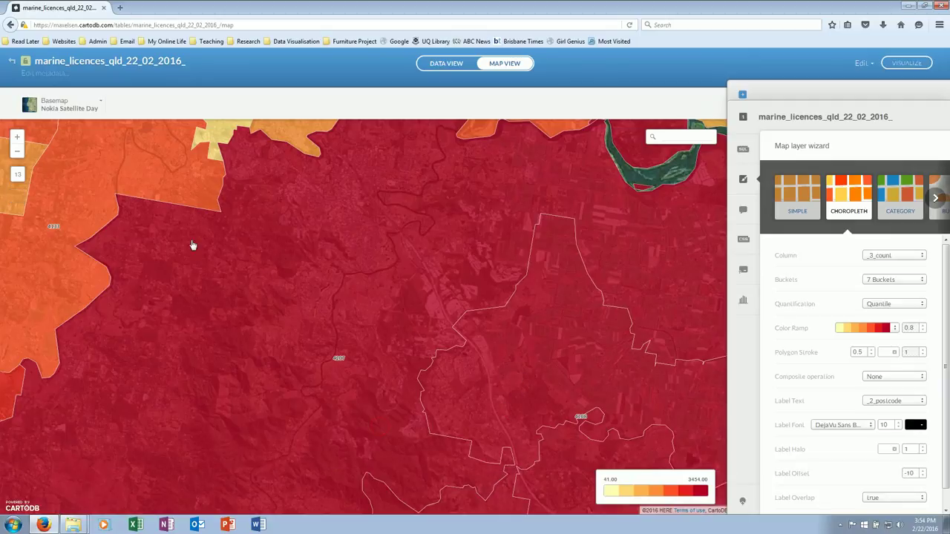
# Step: Zoom out, pan, and zoom back in on the central suburbs around postcodes 4069 and 4066
pyautogui.click(17, 154)
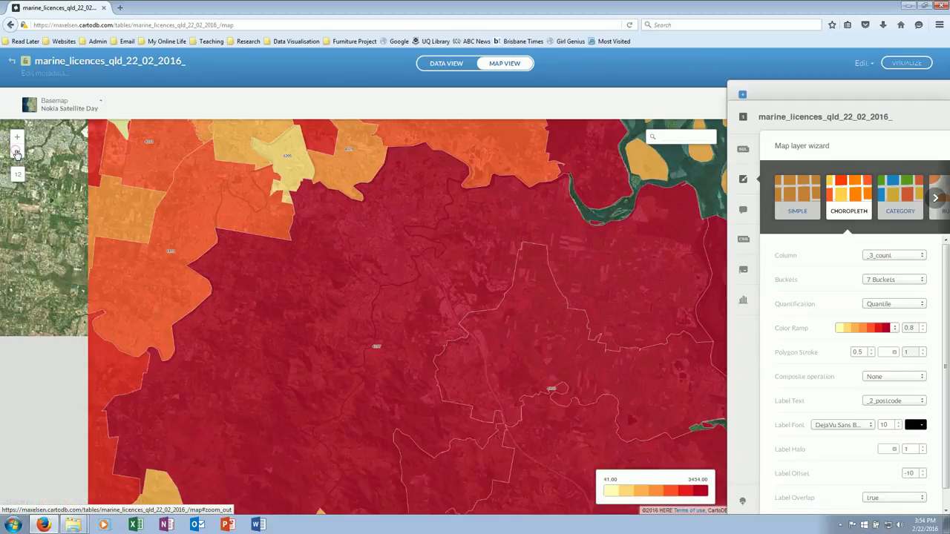
pyautogui.click(17, 154)
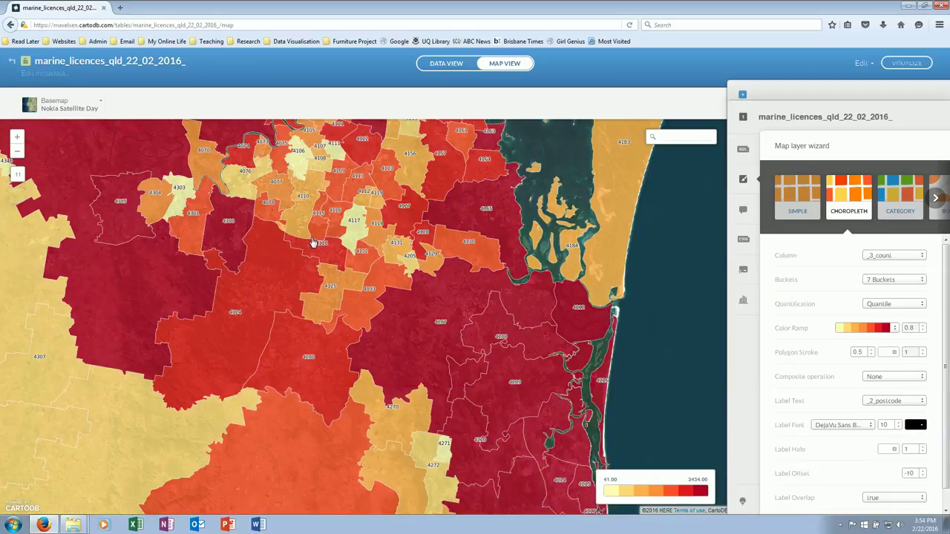
pyautogui.moveTo(272, 172); pyautogui.dragTo(302, 220)
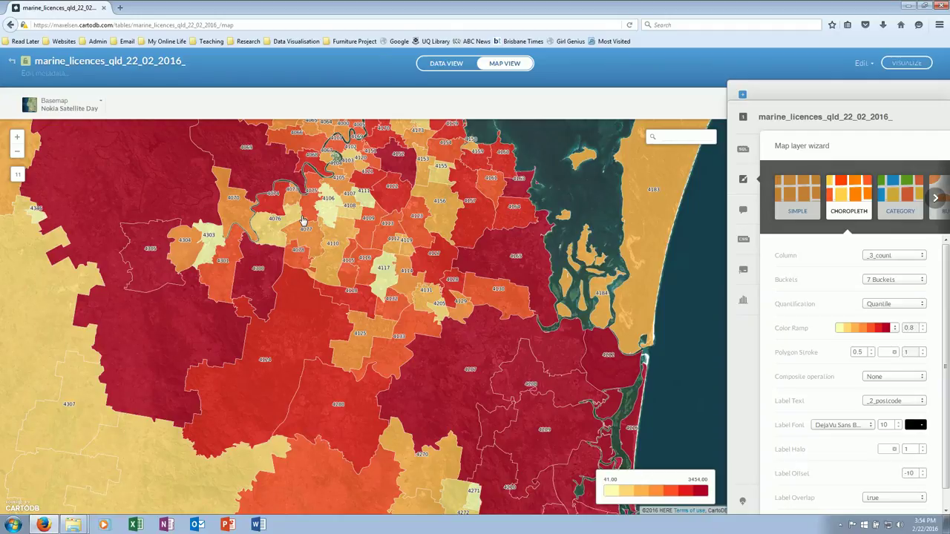
pyautogui.moveTo(313, 225); pyautogui.dragTo(420, 281)
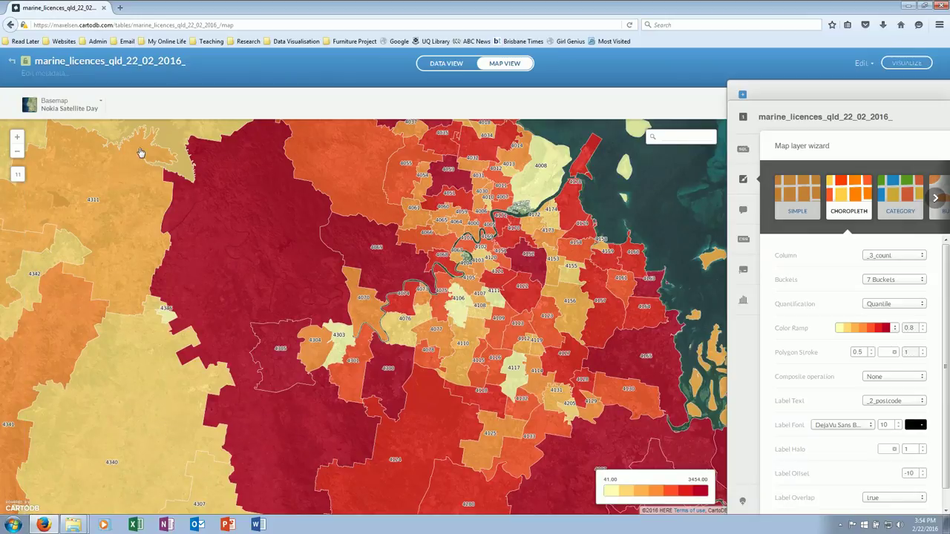
pyautogui.click(17, 137)
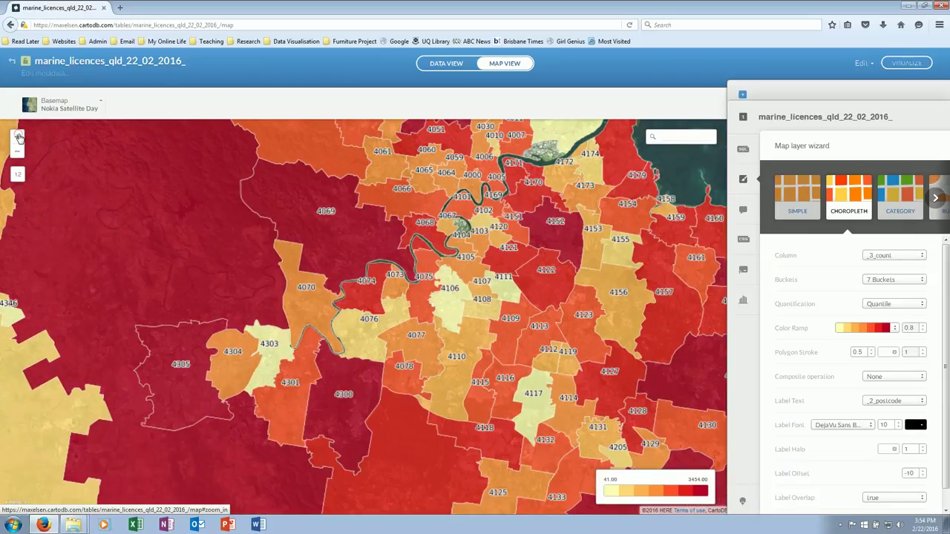
pyautogui.click(18, 137)
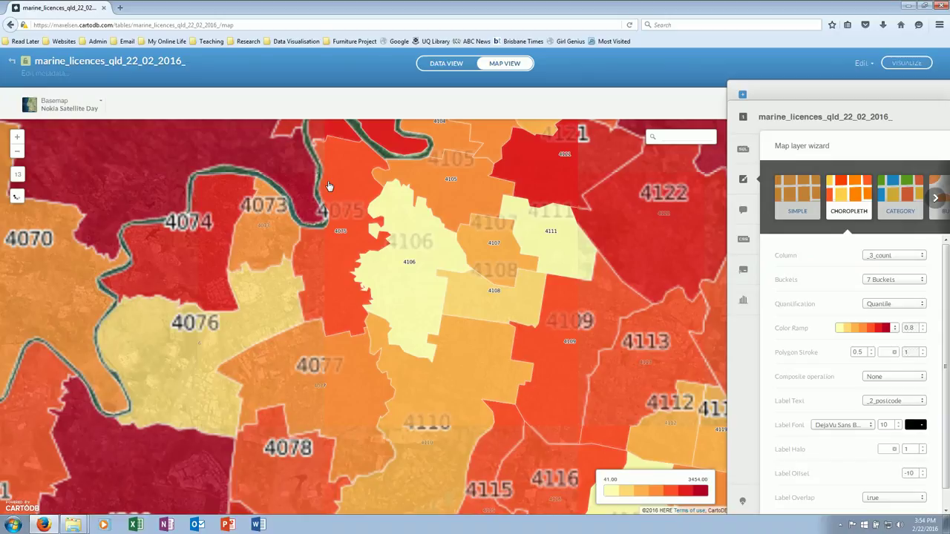
pyautogui.moveTo(329, 185); pyautogui.dragTo(467, 362)
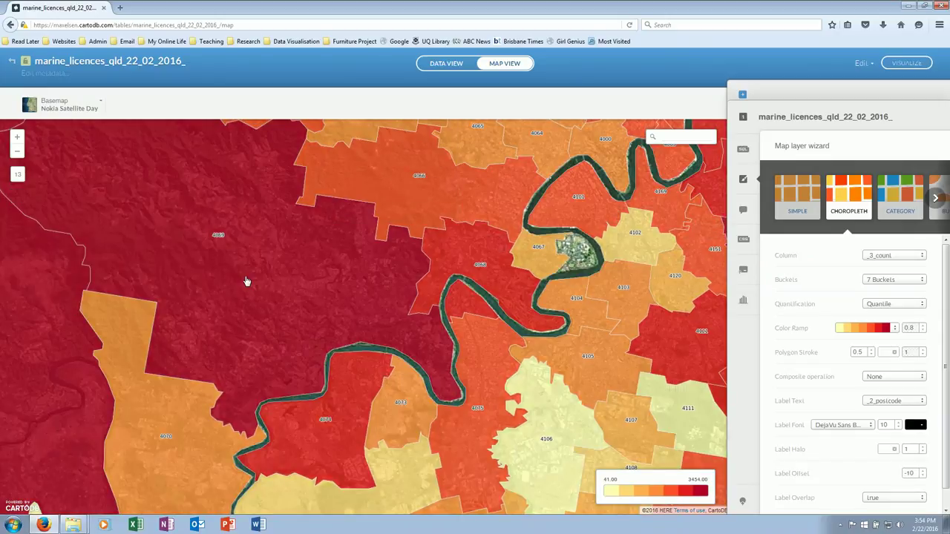
# Step: Check licence counts for postcodes 4069, 4066 and 4068 (512), then return to the datasets dashboard
pyautogui.click(236, 265)
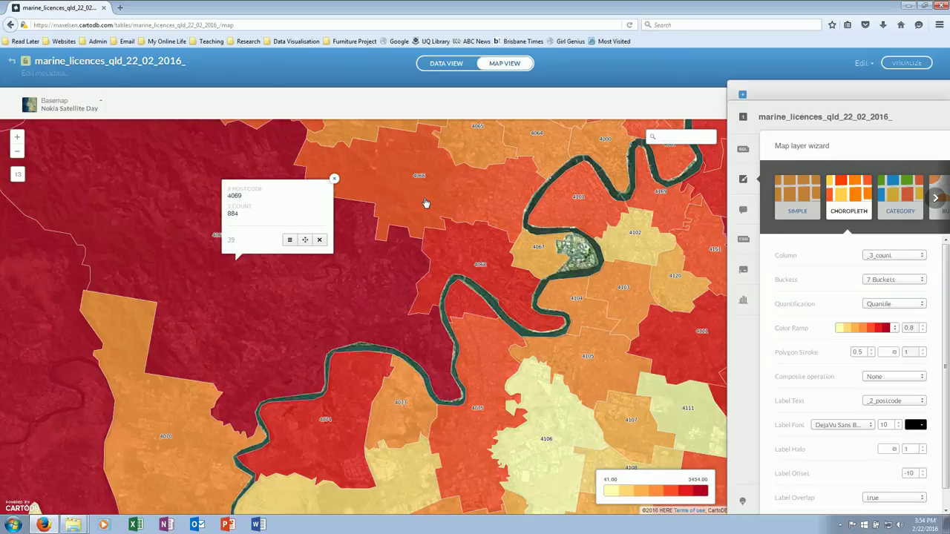
pyautogui.click(425, 203)
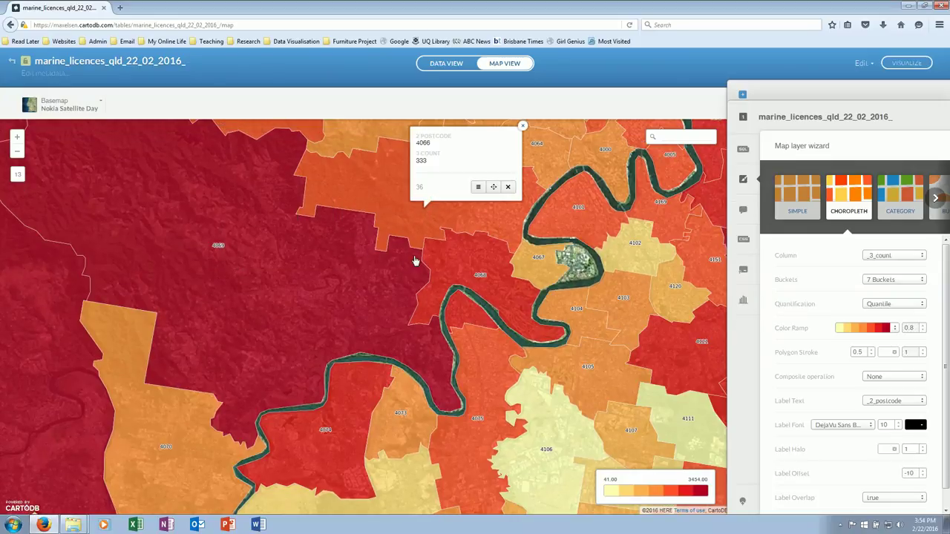
pyautogui.click(478, 272)
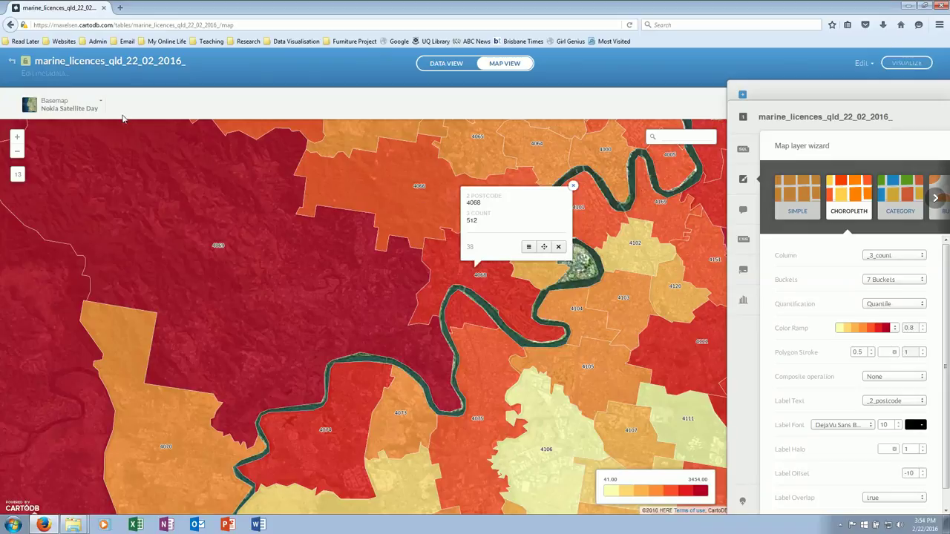
pyautogui.click(12, 64)
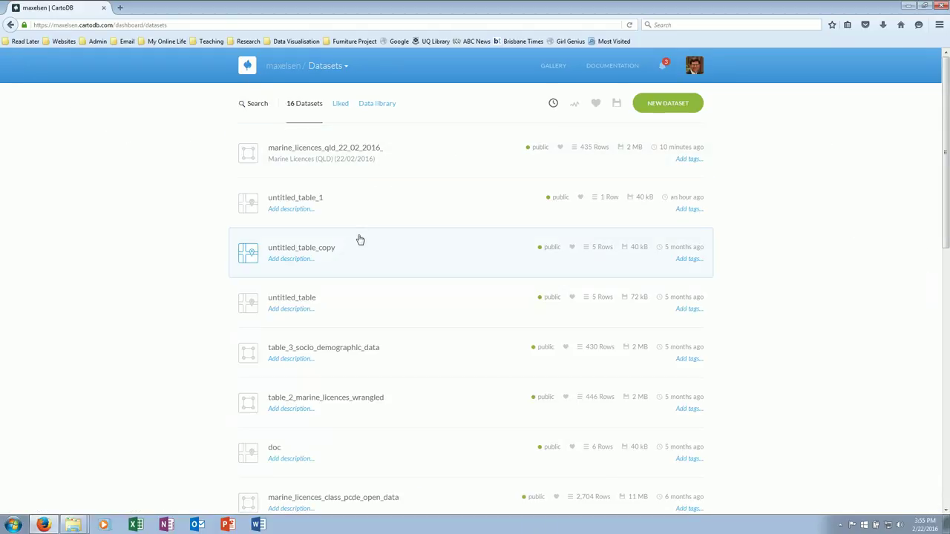
pyautogui.scroll(-4, 361, 241)
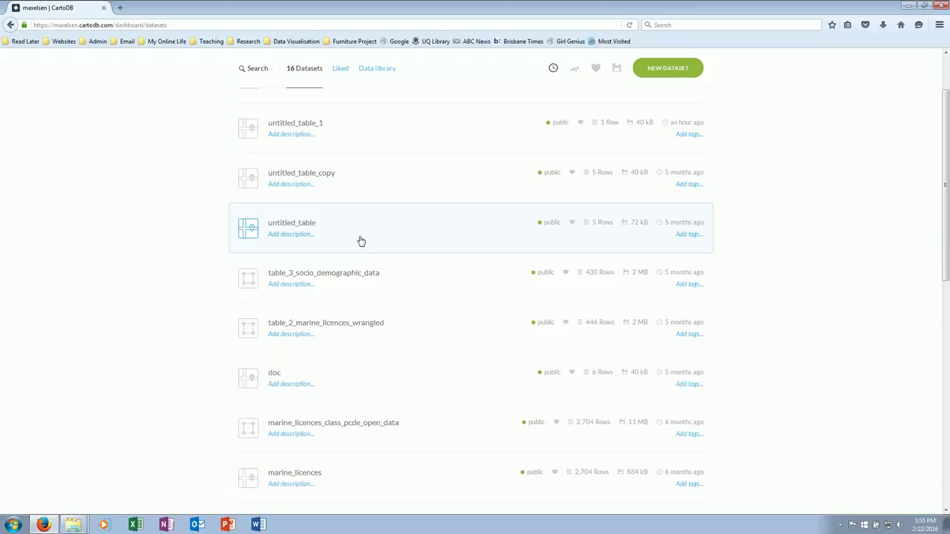
pyautogui.scroll(-3, 361, 242)
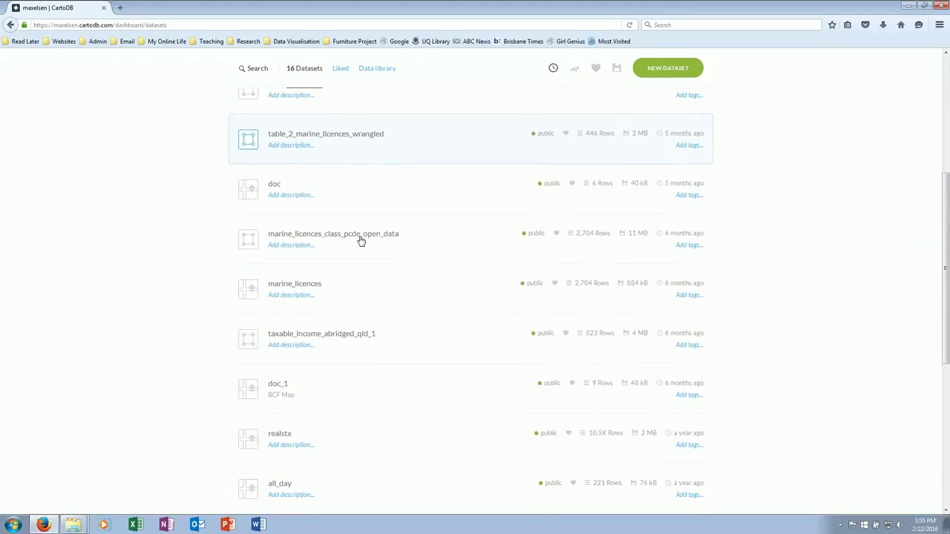
pyautogui.scroll(-6, 360, 241)
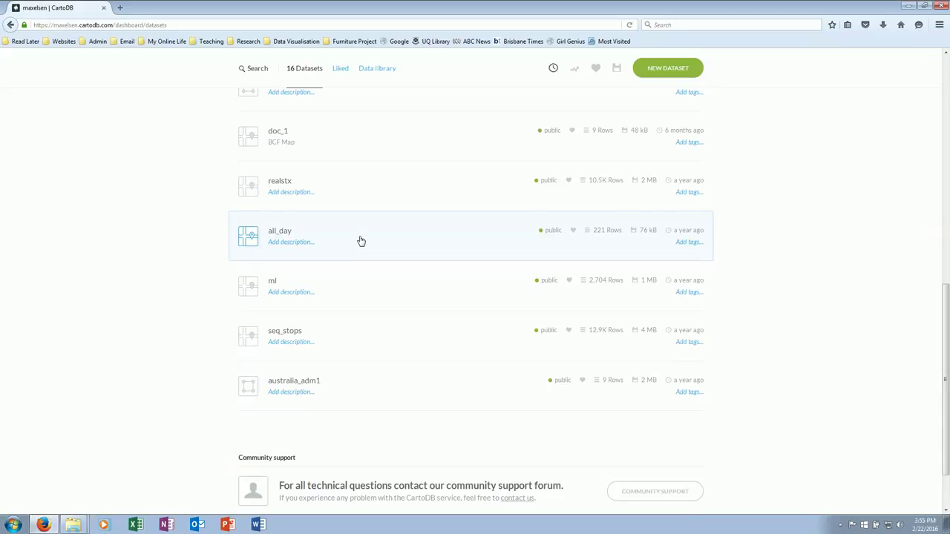
pyautogui.click(294, 332)
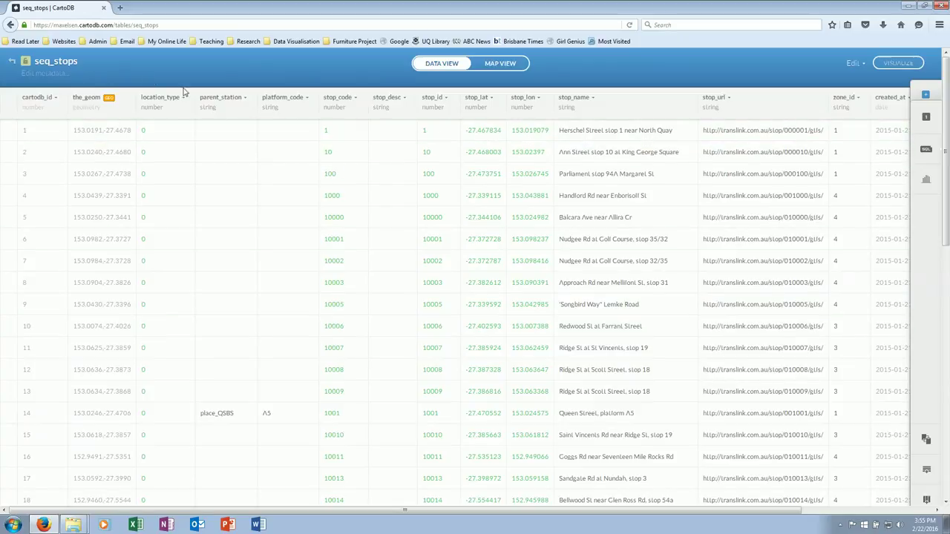
pyautogui.click(13, 61)
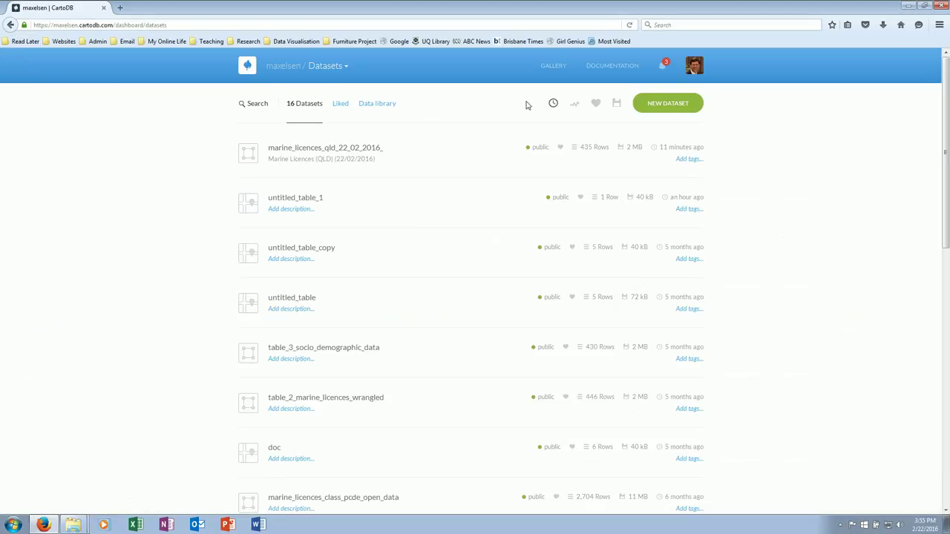
# Step: Look over the 10 saved maps, return to datasets, and open marine_licences_qld_22_02_2016_
pyautogui.click(339, 68)
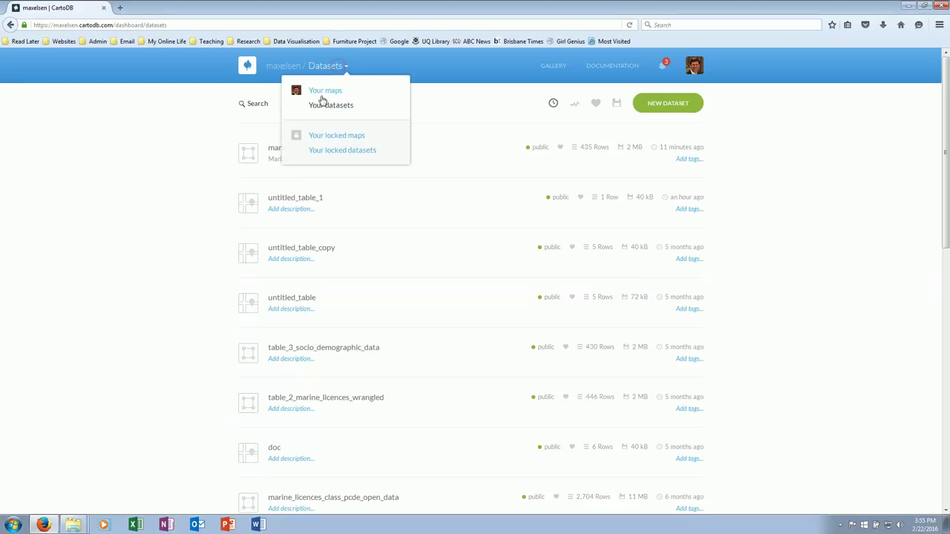
pyautogui.click(325, 97)
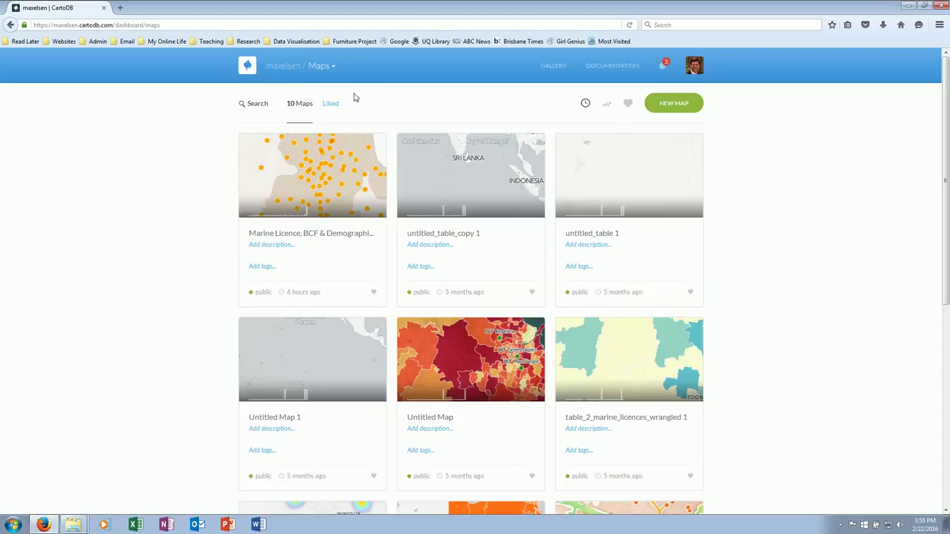
pyautogui.click(321, 67)
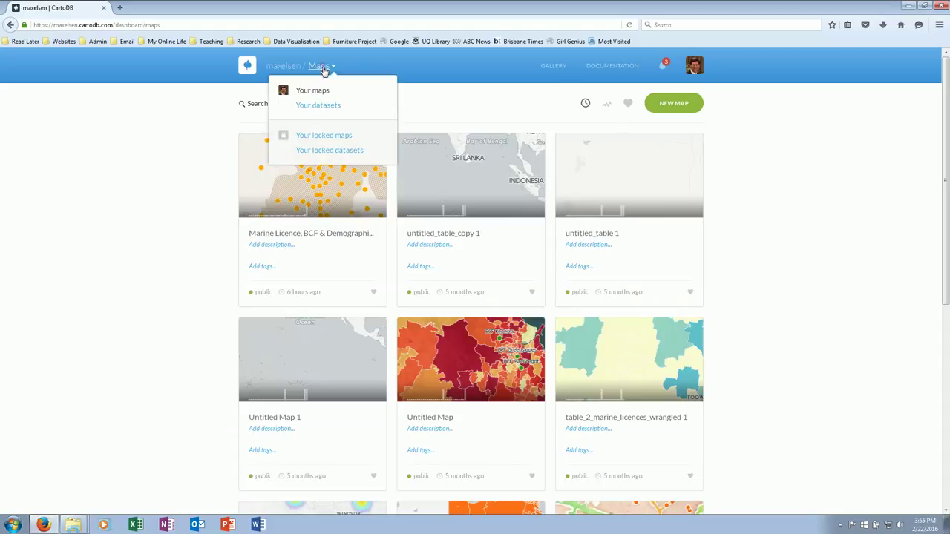
pyautogui.click(319, 108)
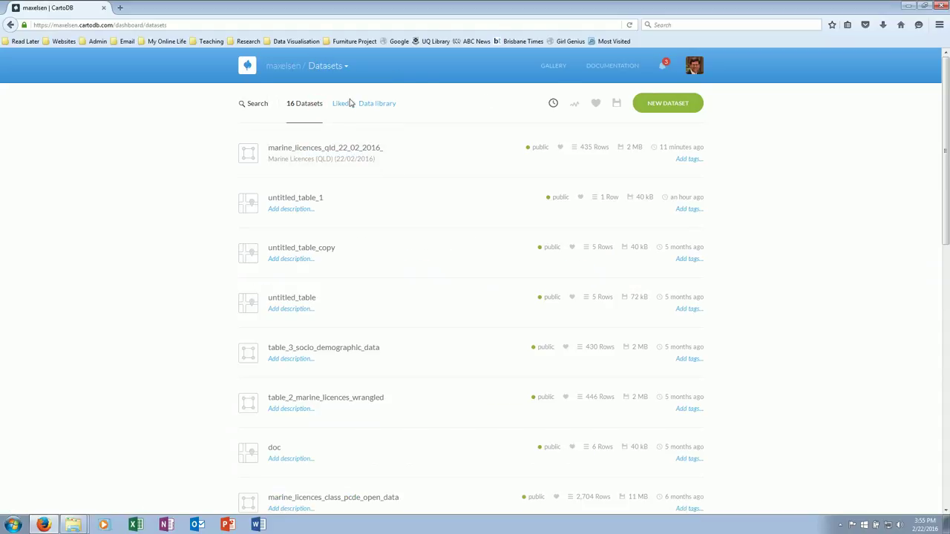
pyautogui.click(369, 151)
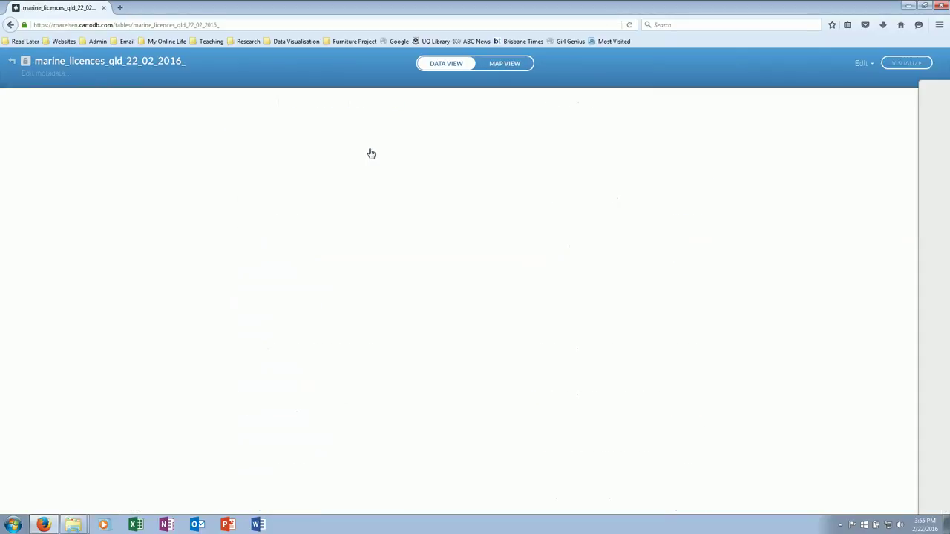
# Step: From the marine licences map view, add the seq_stops dataset as a new layer
pyautogui.click(502, 63)
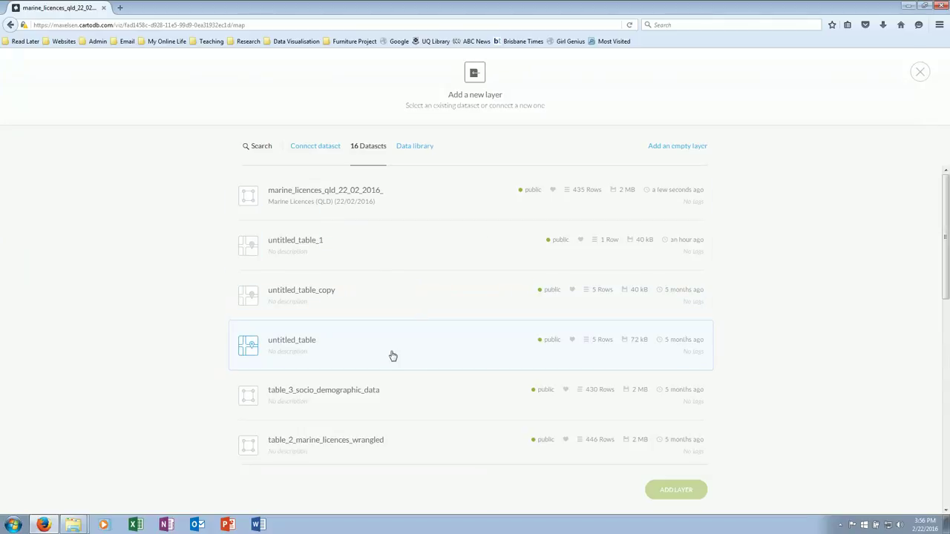
pyautogui.scroll(-1, 391, 356)
pyautogui.scroll(-5, 391, 356)
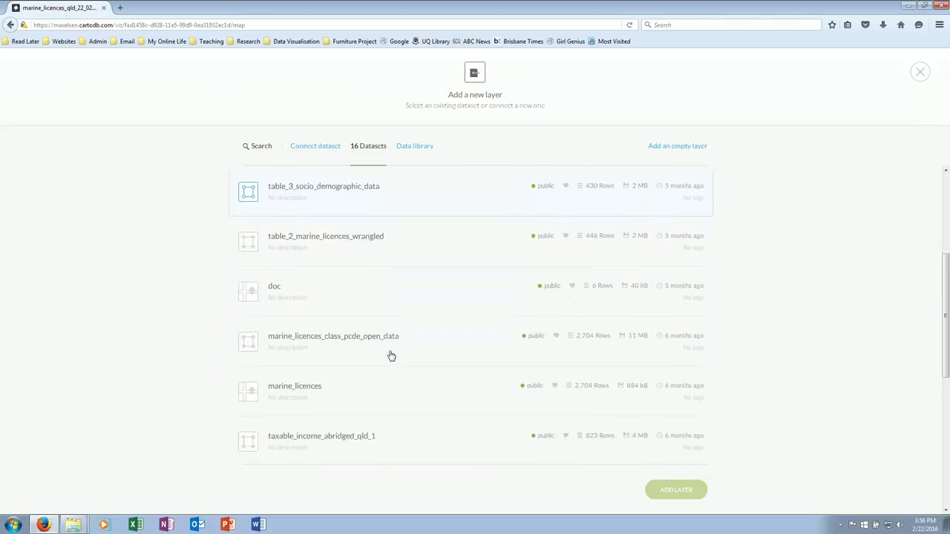
pyautogui.scroll(-4, 391, 357)
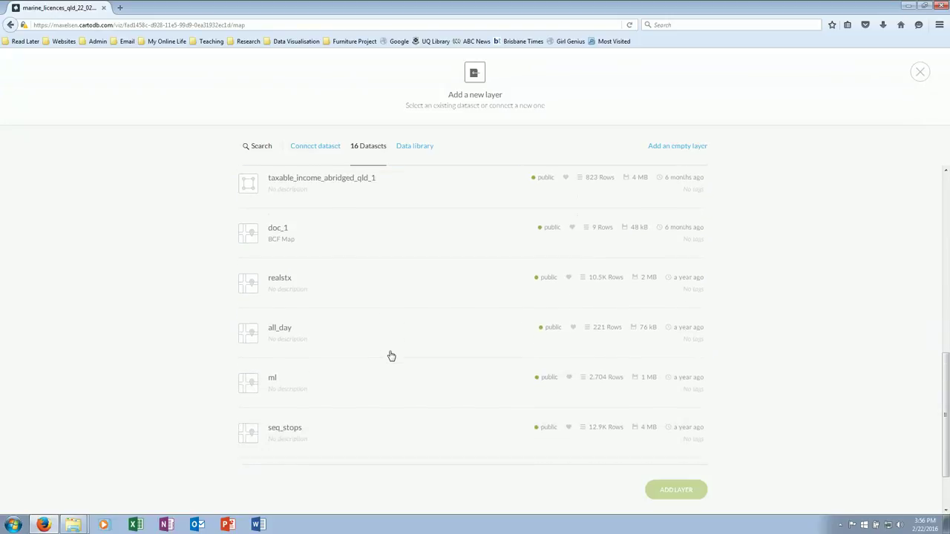
pyautogui.click(296, 373)
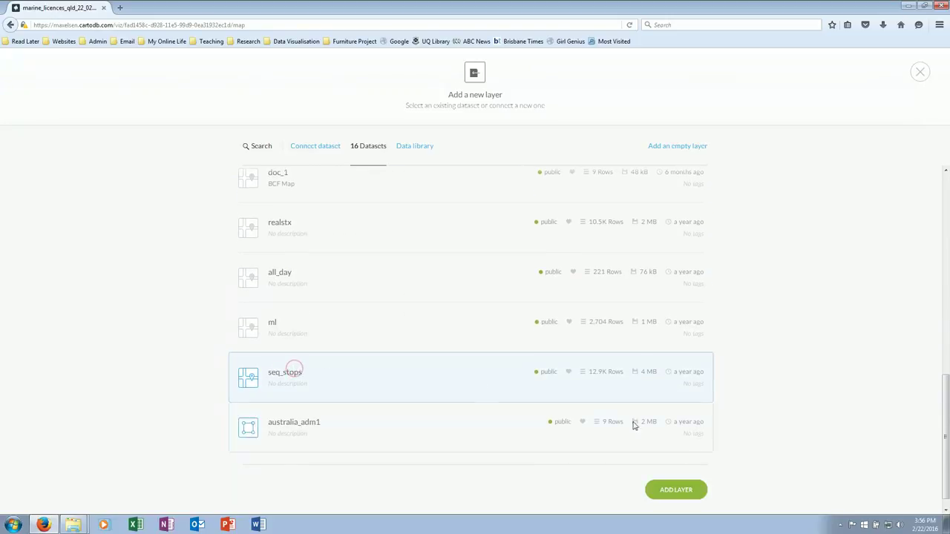
pyautogui.click(697, 490)
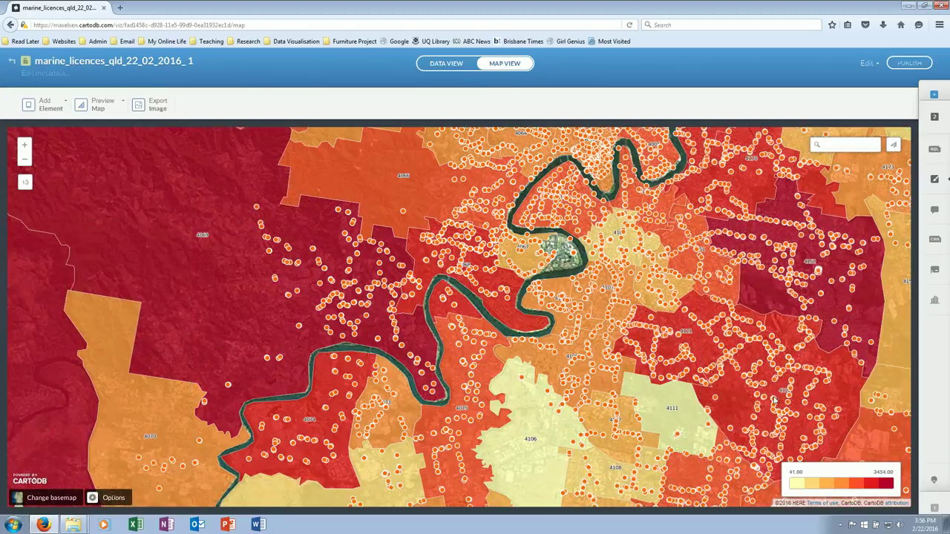
# Step: Open the seq_stops styling wizard, then zoom and pan across the river loop and western postcodes
pyautogui.click(938, 184)
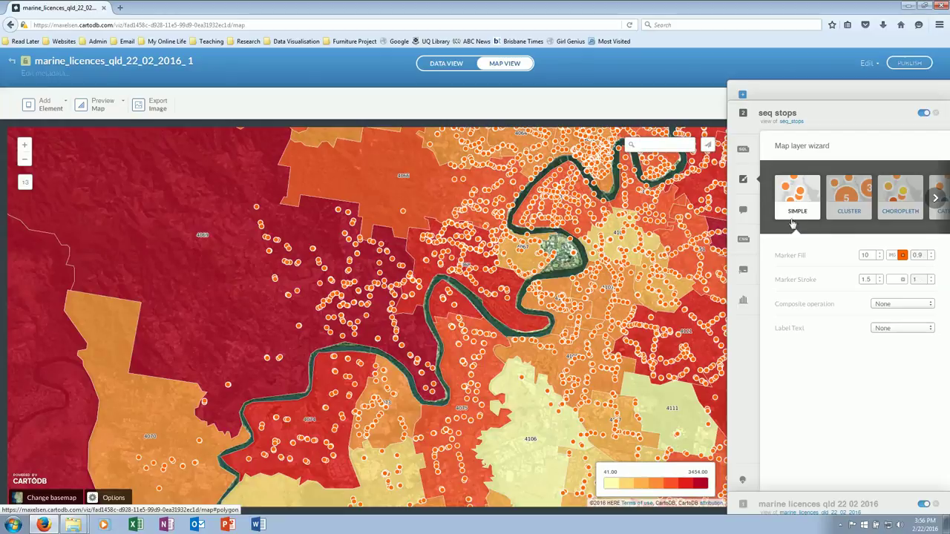
pyautogui.click(25, 149)
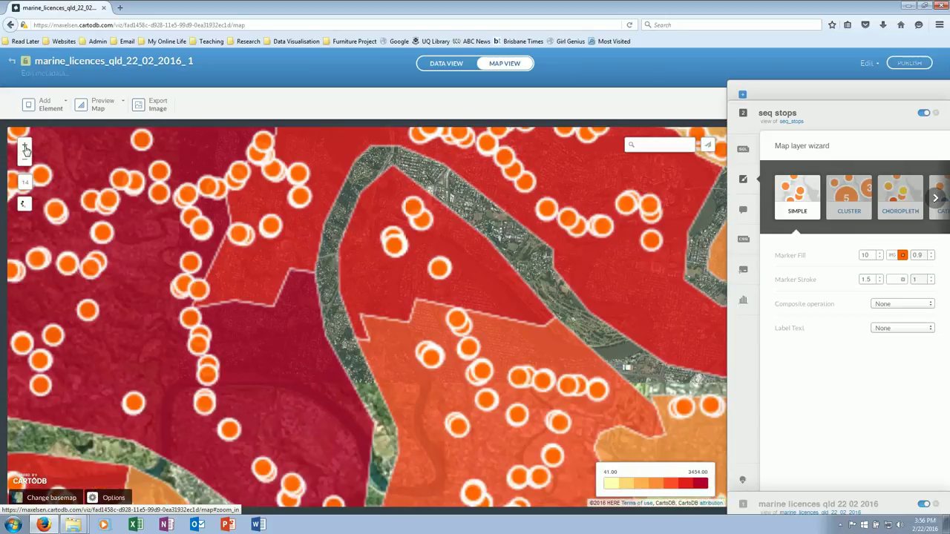
pyautogui.scroll(-2, 424, 340)
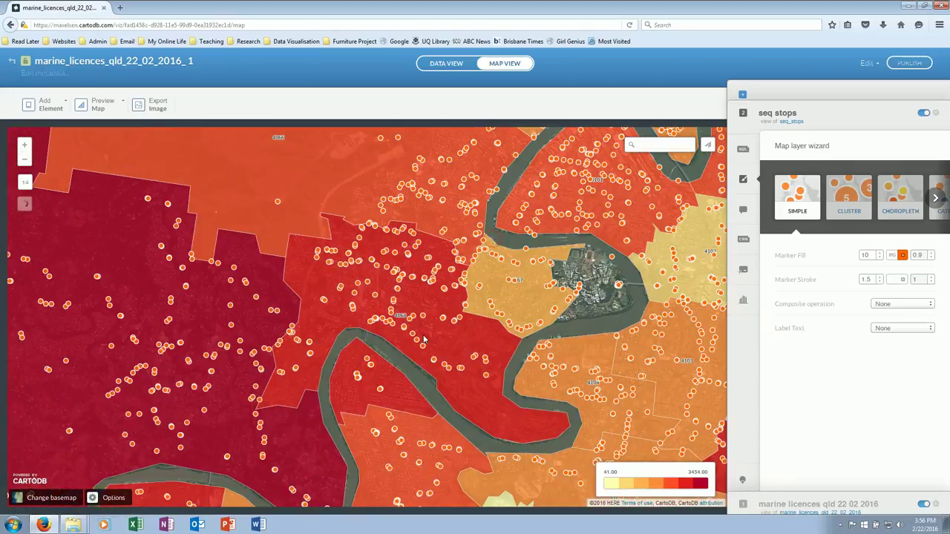
pyautogui.moveTo(425, 340); pyautogui.dragTo(391, 384)
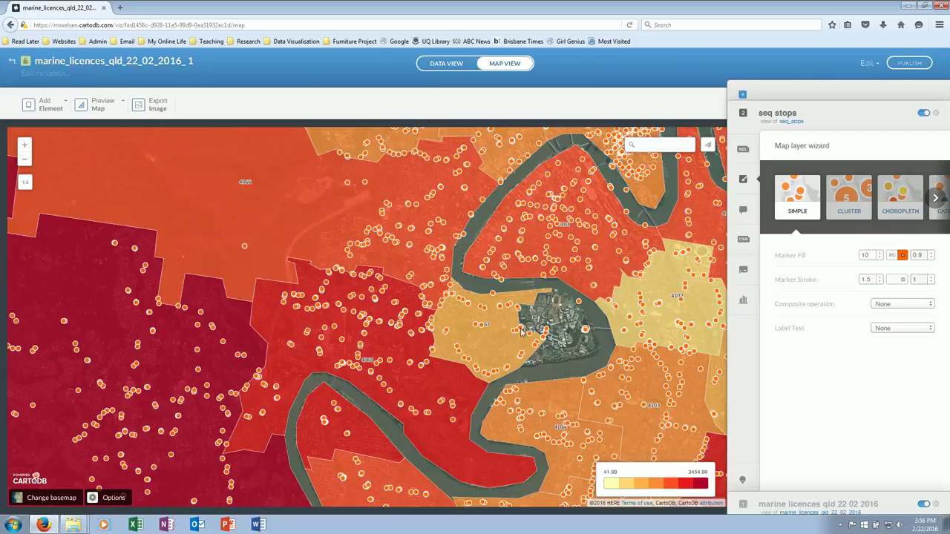
pyautogui.moveTo(495, 349); pyautogui.dragTo(589, 308)
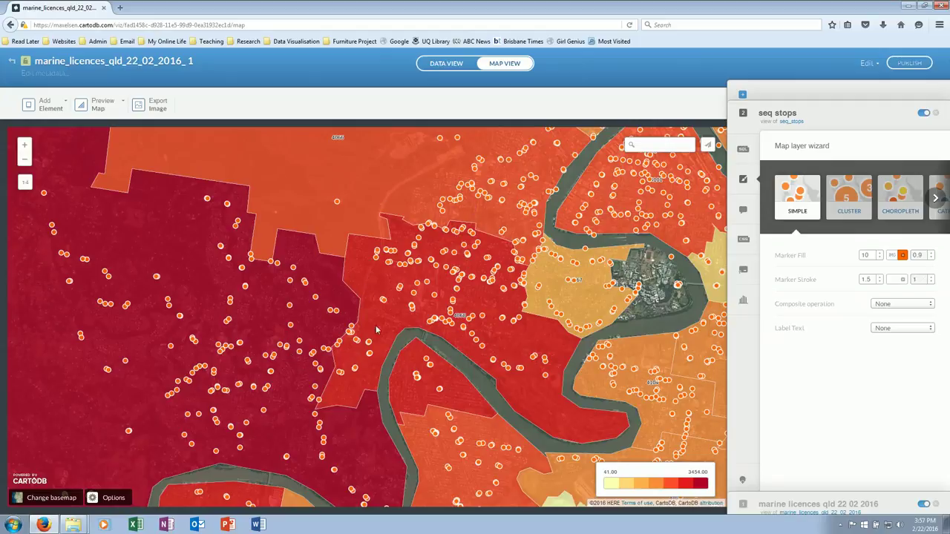
pyautogui.moveTo(322, 296); pyautogui.dragTo(458, 391)
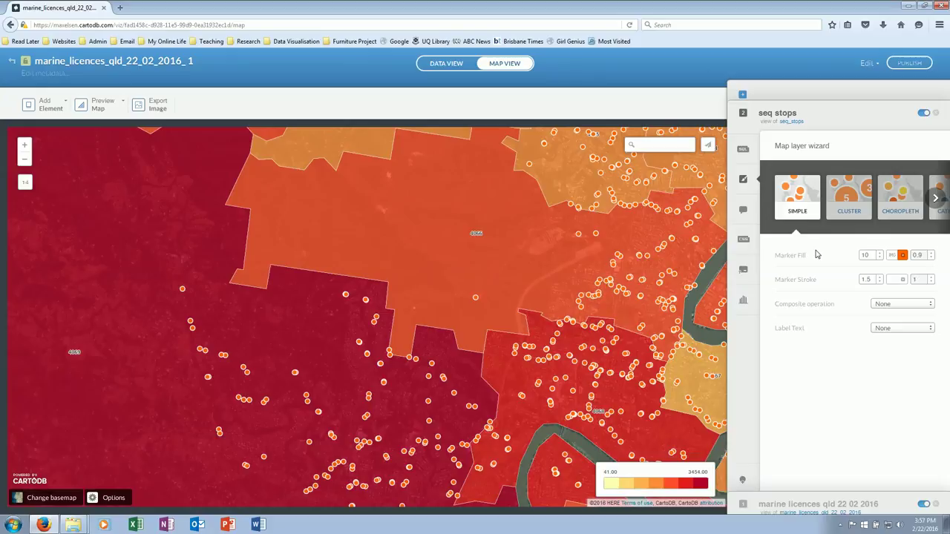
# Step: Try Cluster and Torque Cat for seq_stops, then settle on Heatmap (size 35, opacity 0.4, resolution 8)
pyautogui.click(846, 203)
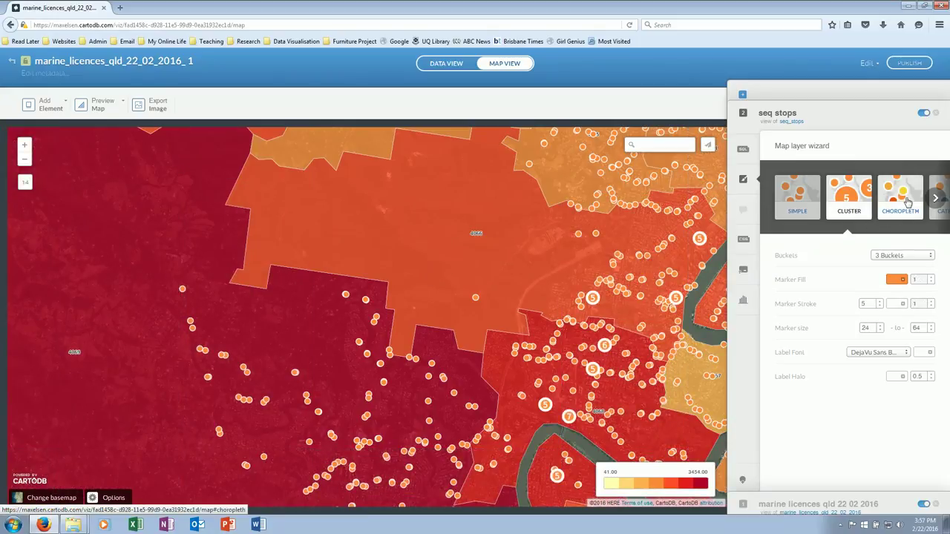
pyautogui.click(935, 198)
pyautogui.click(935, 199)
pyautogui.click(935, 199)
pyautogui.click(935, 199)
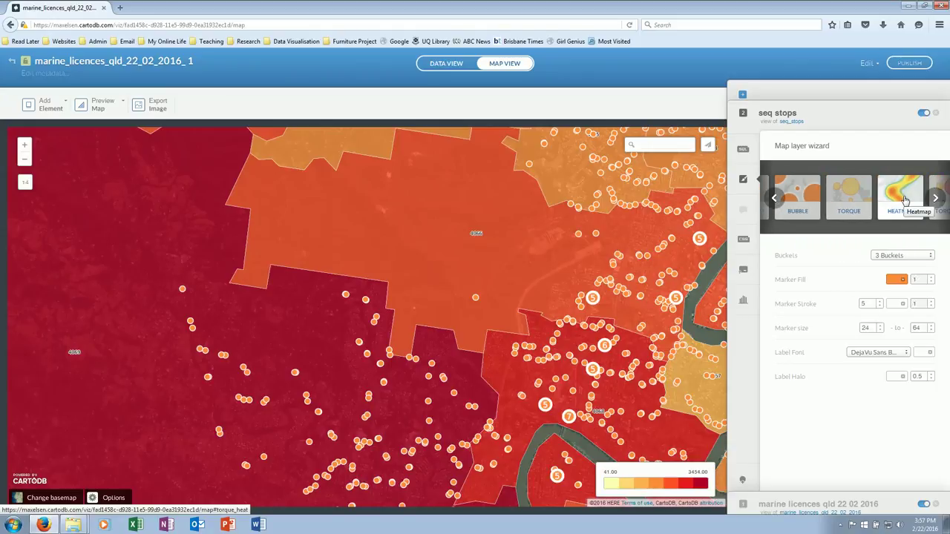
pyautogui.click(906, 201)
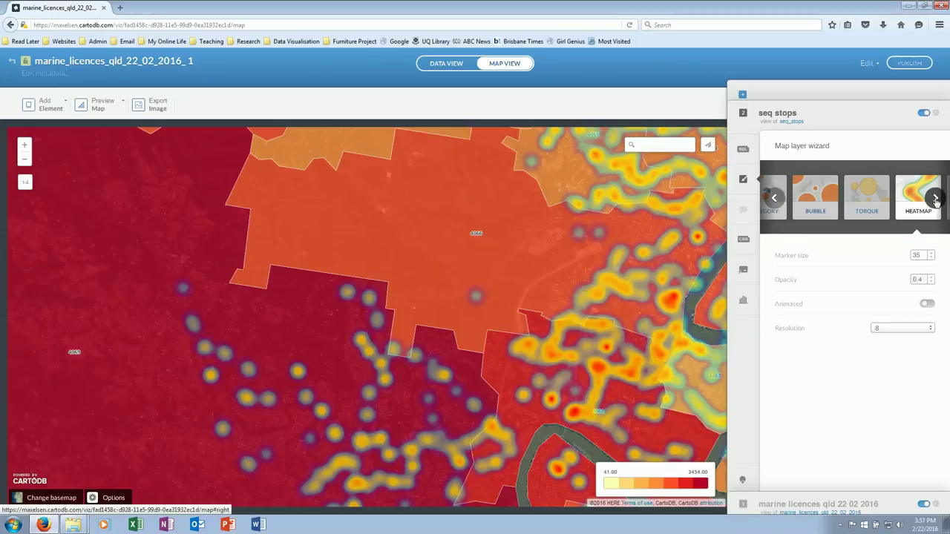
pyautogui.click(936, 199)
pyautogui.click(913, 199)
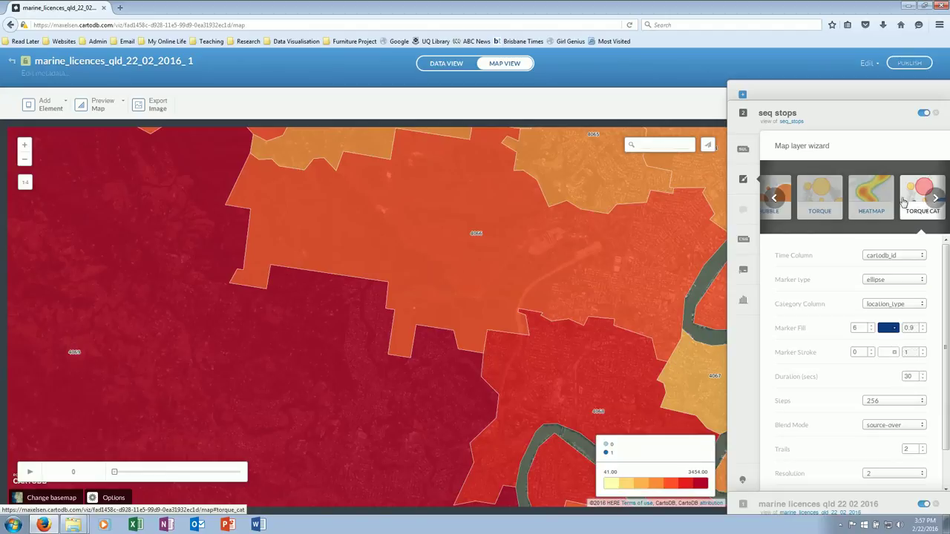
pyautogui.click(872, 199)
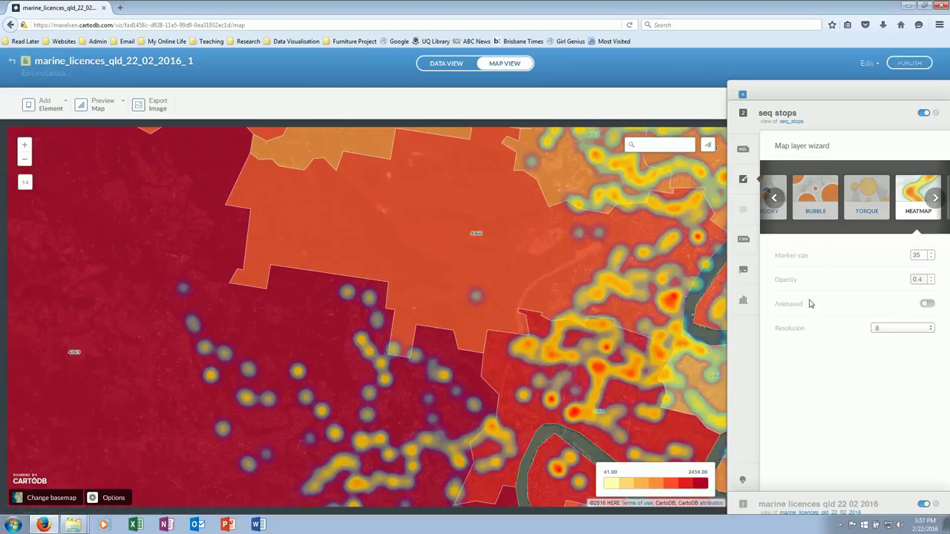
# Step: Animate the seq_stops heatmap (10 s, 32 steps, 2 trails) and play it zoomed out two levels
pyautogui.click(927, 306)
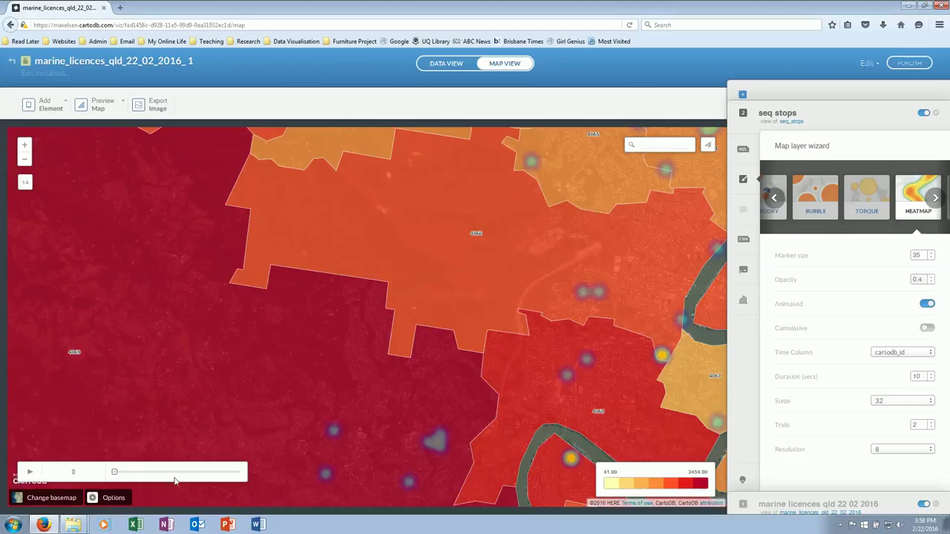
pyautogui.click(29, 472)
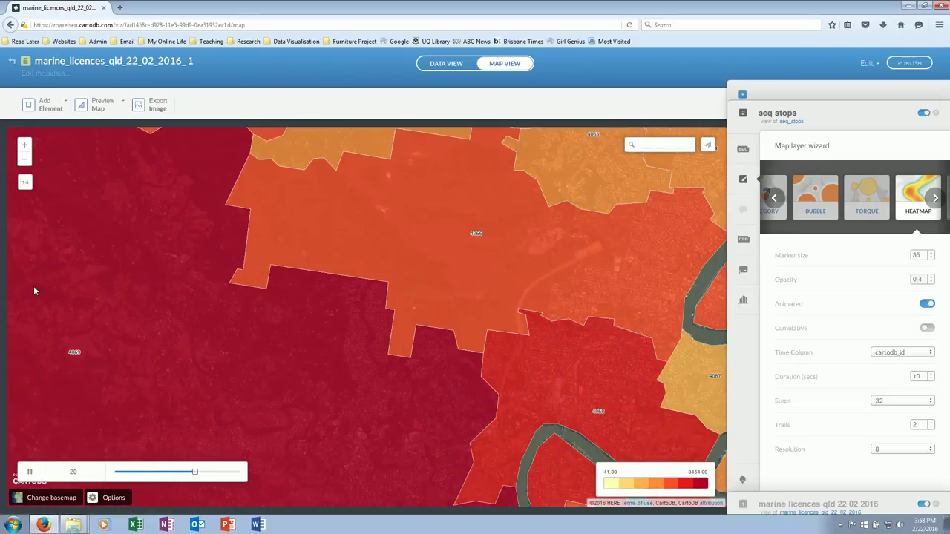
pyautogui.click(24, 160)
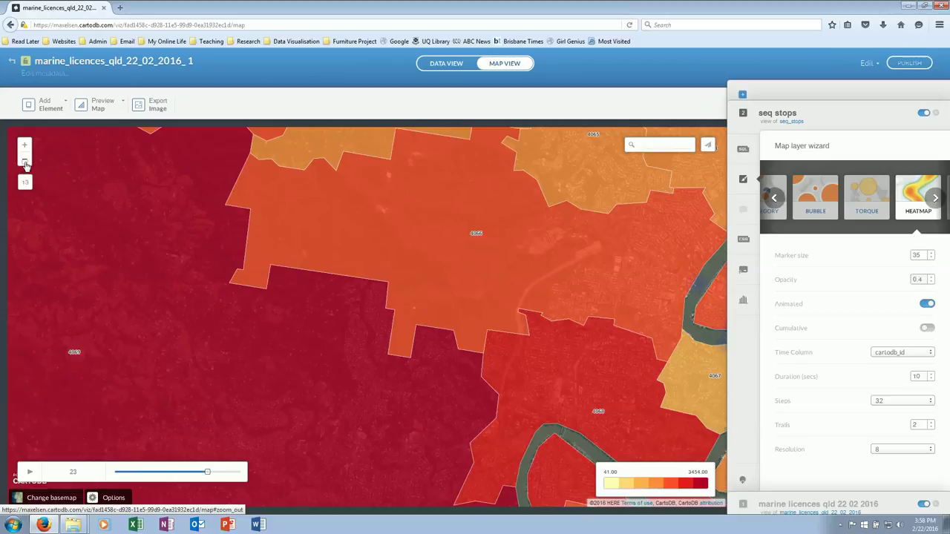
pyautogui.click(25, 160)
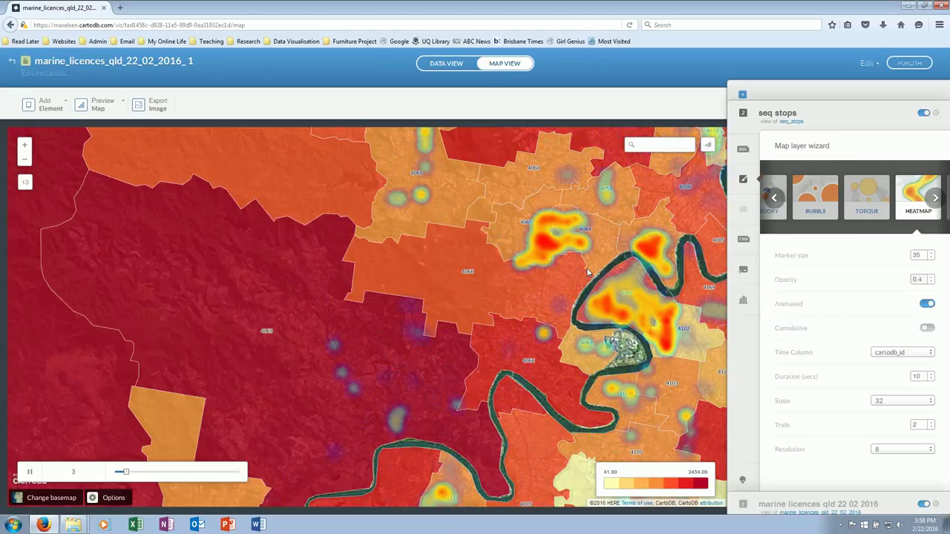
pyautogui.click(29, 471)
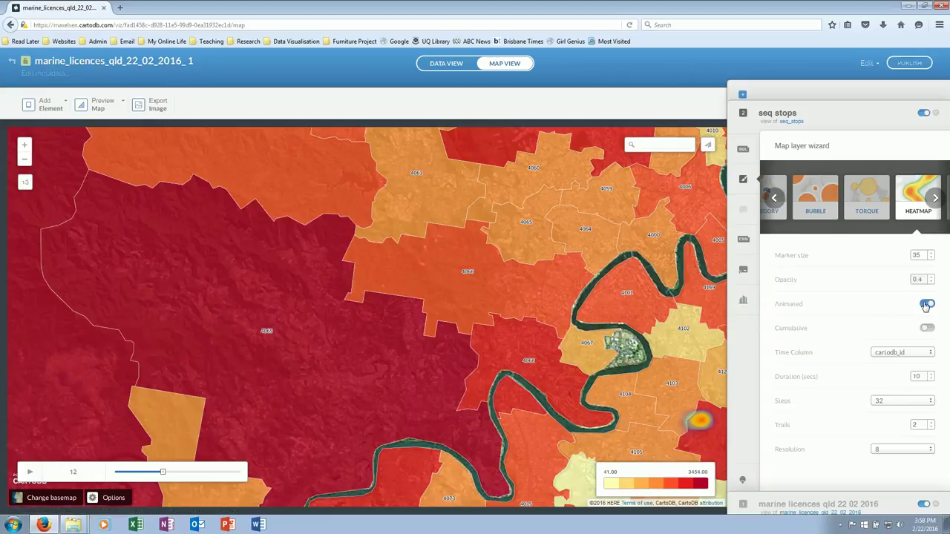
# Step: Switch off animation so seq_stops shows as a static resolution-2 heatmap, panning and zooming in
pyautogui.click(927, 304)
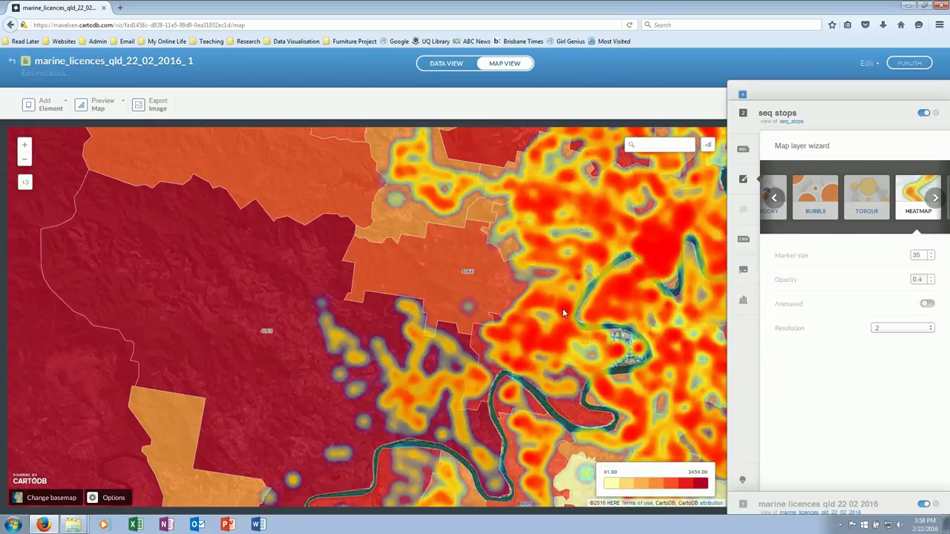
pyautogui.moveTo(588, 360); pyautogui.dragTo(530, 357)
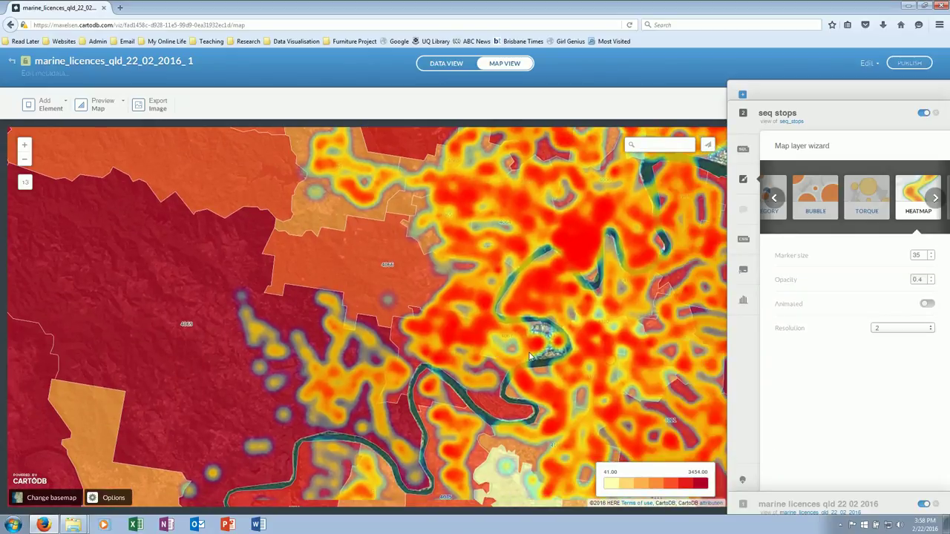
pyautogui.click(26, 147)
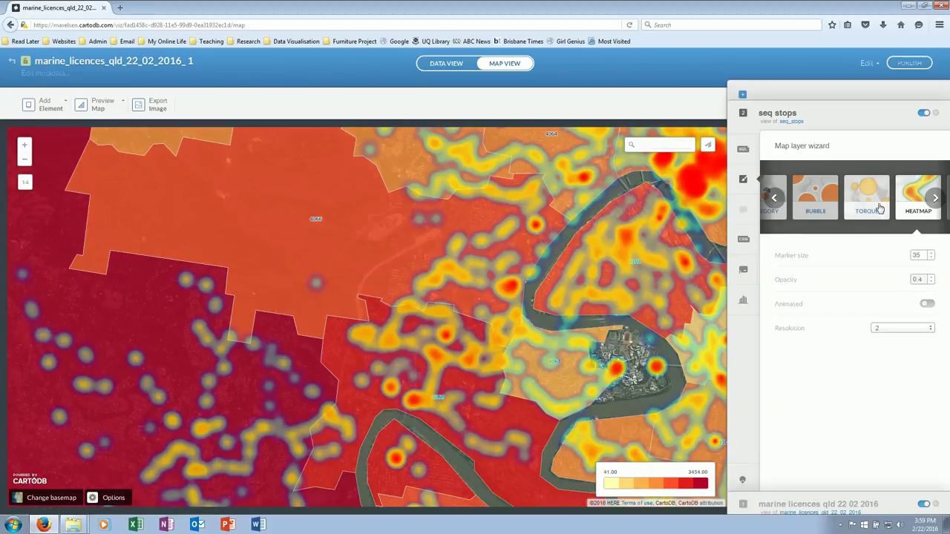
# Step: Switch seq_stops back to the Simple style with size-10 markers at 0.9 opacity
pyautogui.click(776, 198)
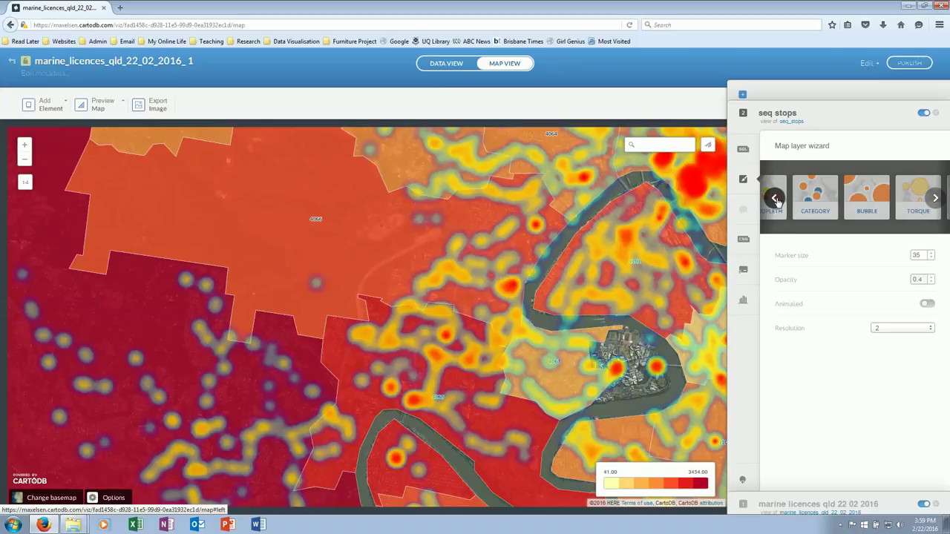
pyautogui.click(776, 199)
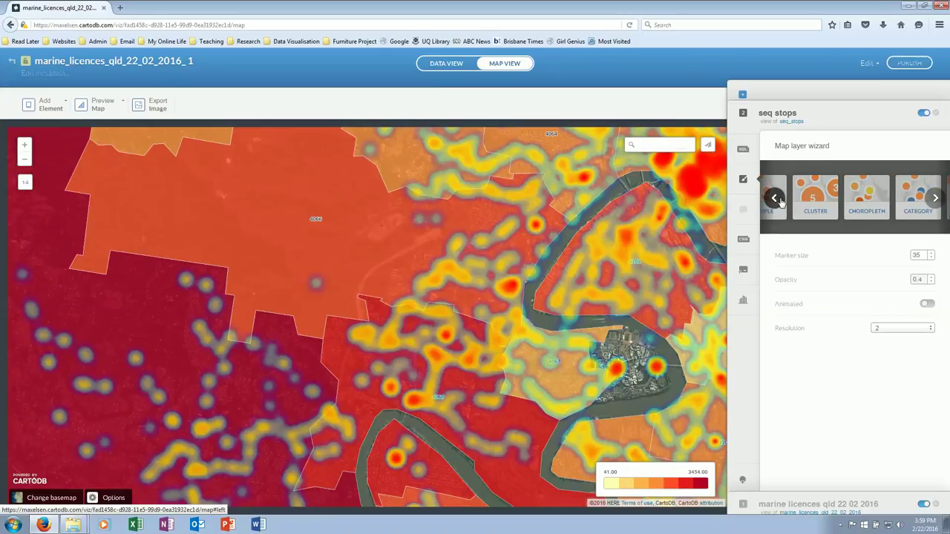
pyautogui.click(776, 199)
pyautogui.click(791, 202)
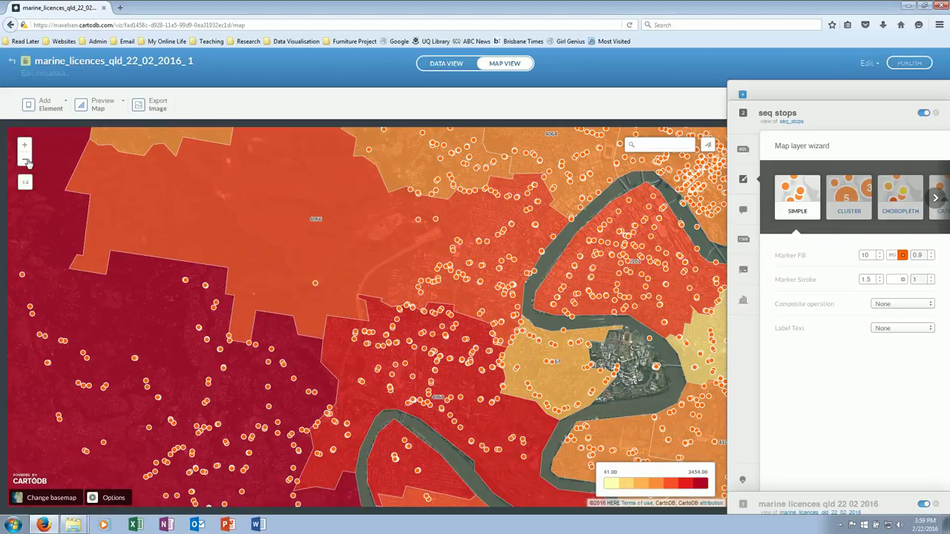
pyautogui.click(25, 160)
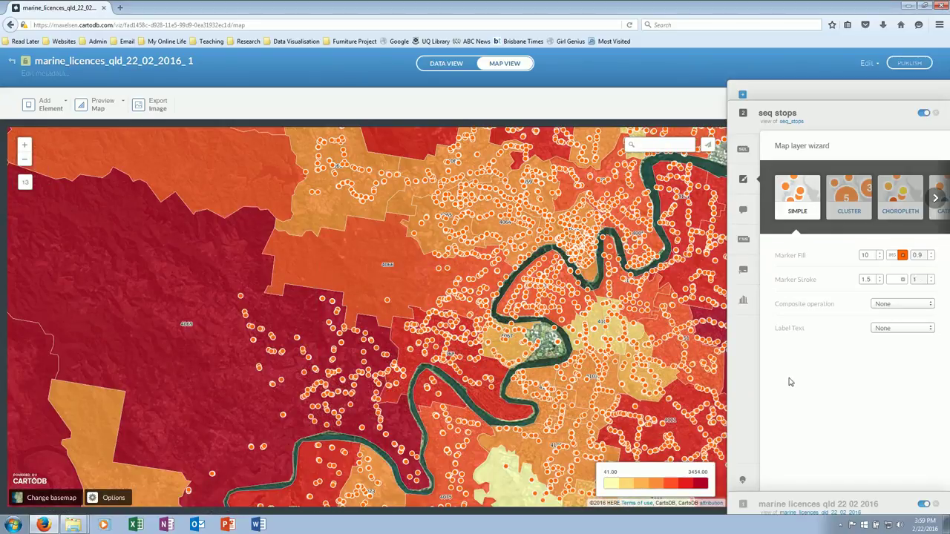
# Step: Fill the stop markers dark blue and, after trying platform_code labels, set Label Text to None
pyautogui.click(903, 262)
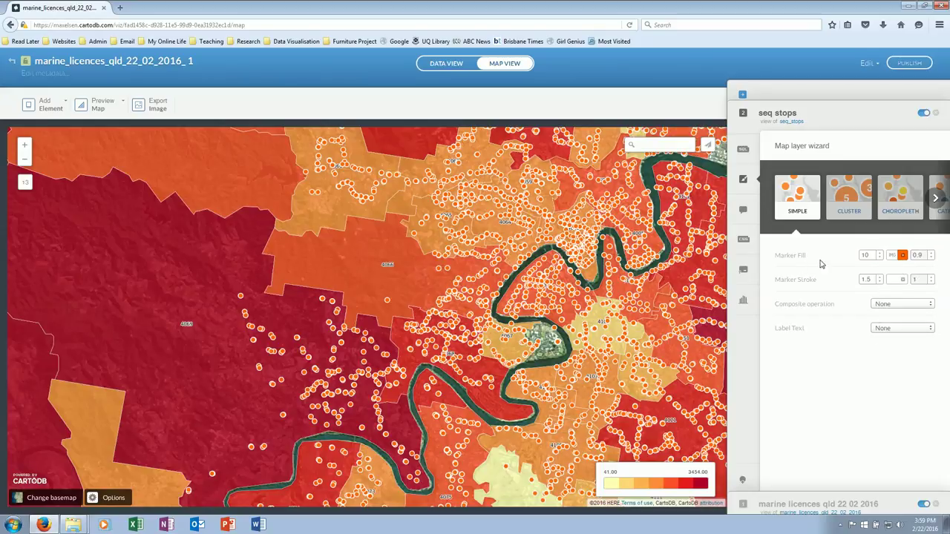
pyautogui.click(902, 256)
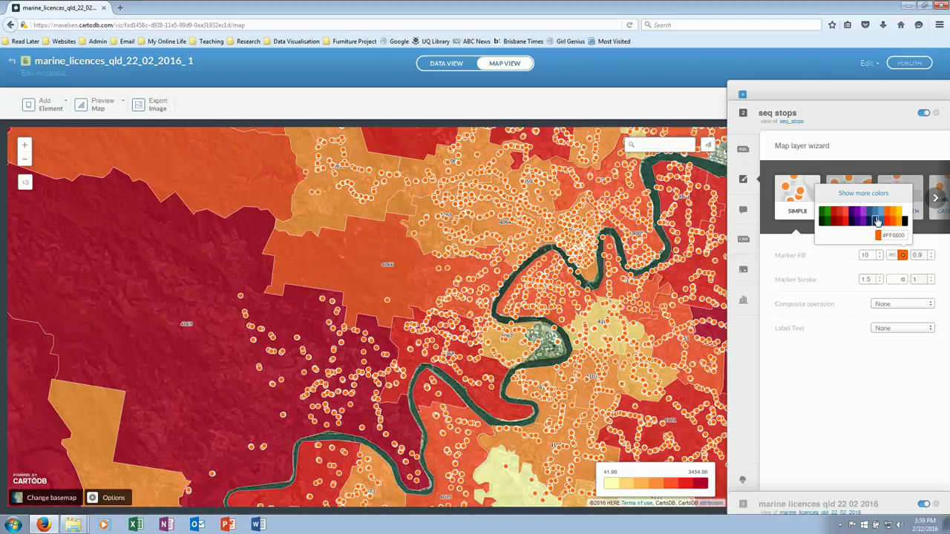
pyautogui.click(877, 217)
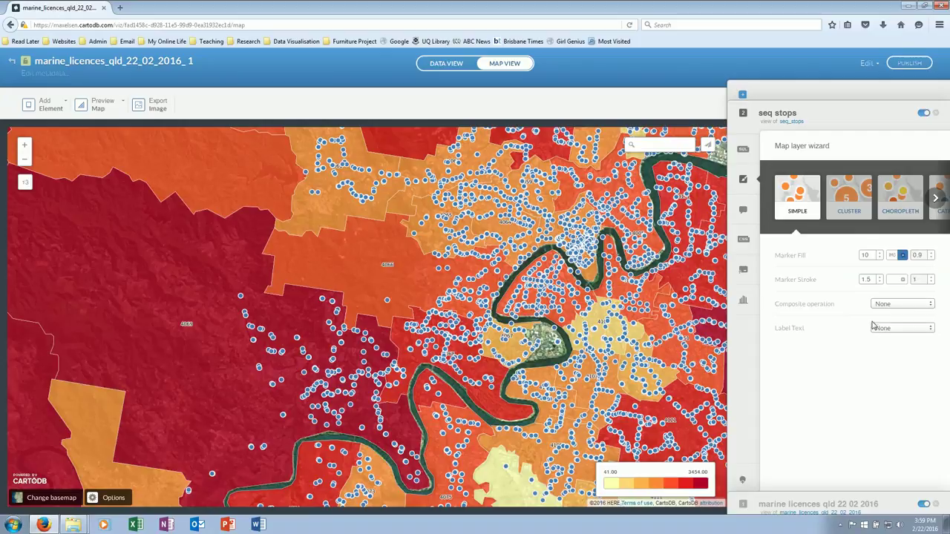
pyautogui.click(898, 337)
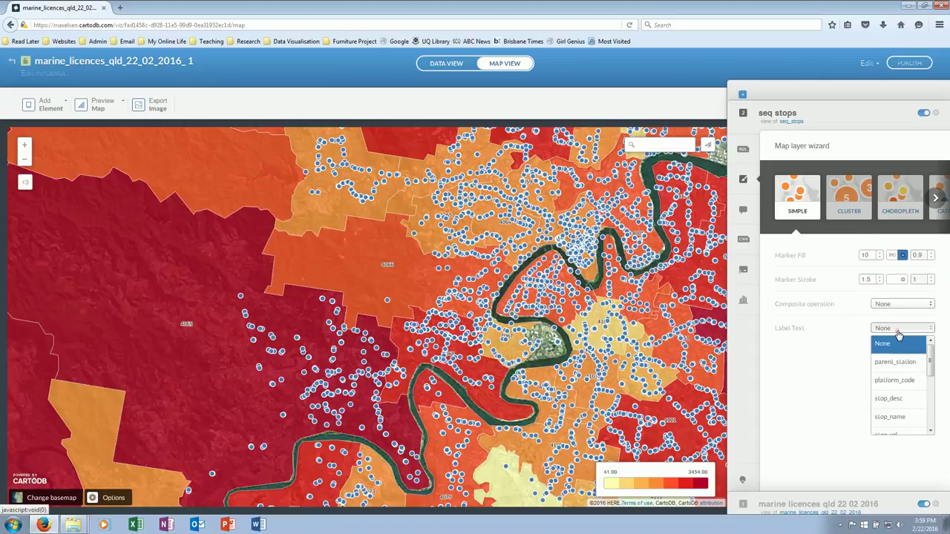
pyautogui.click(894, 391)
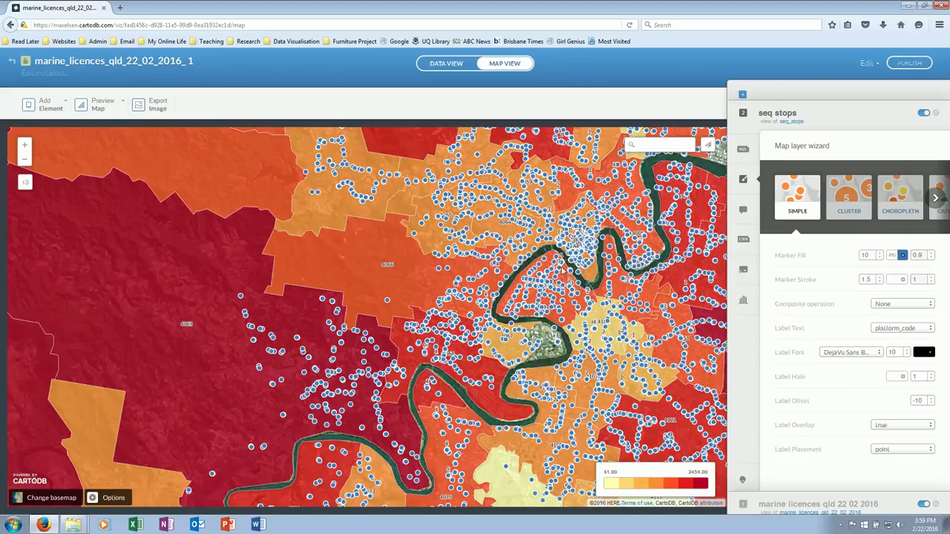
pyautogui.click(895, 328)
pyautogui.click(888, 342)
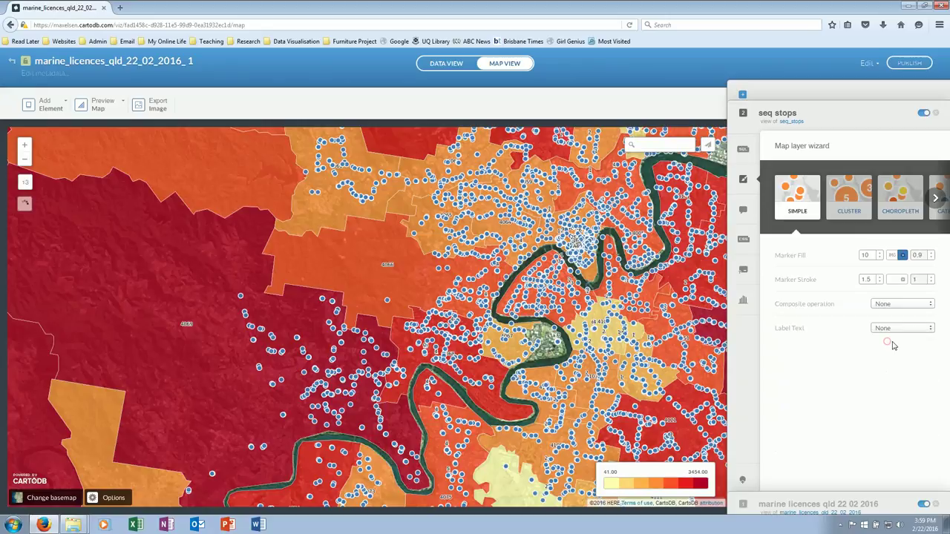
# Step: Frame a 710-px-tall export area over the map and export it as a 1736 × 710 PNG
pyautogui.click(142, 108)
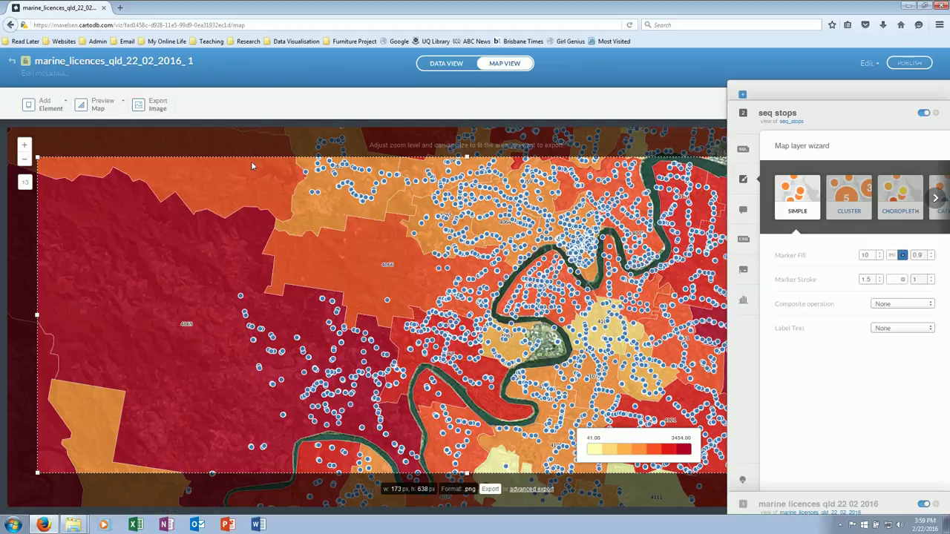
pyautogui.moveTo(246, 160); pyautogui.dragTo(249, 137)
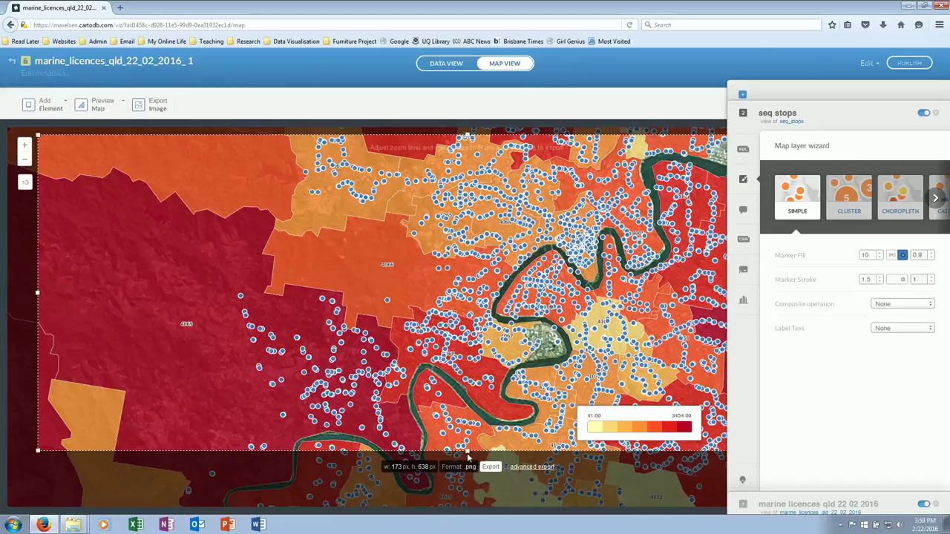
pyautogui.moveTo(468, 450); pyautogui.dragTo(466, 487)
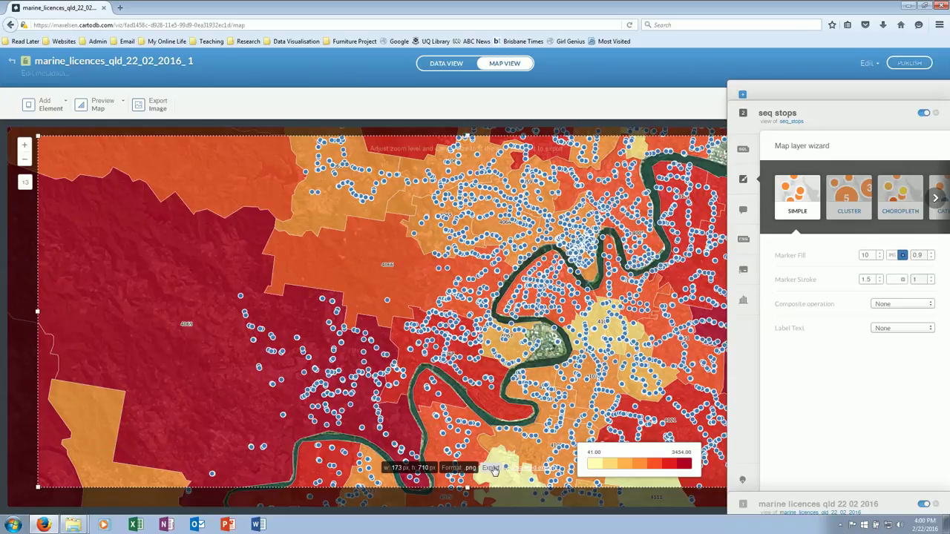
pyautogui.click(493, 468)
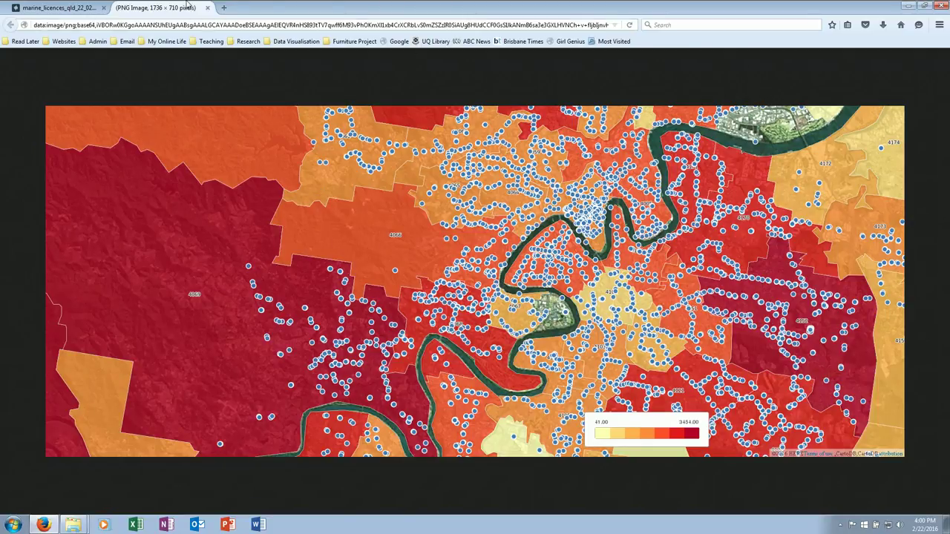
# Step: Save the exported map PNG to the Desktop as 'Marine Licences Catching the Bus'
pyautogui.rightClick(405, 245)
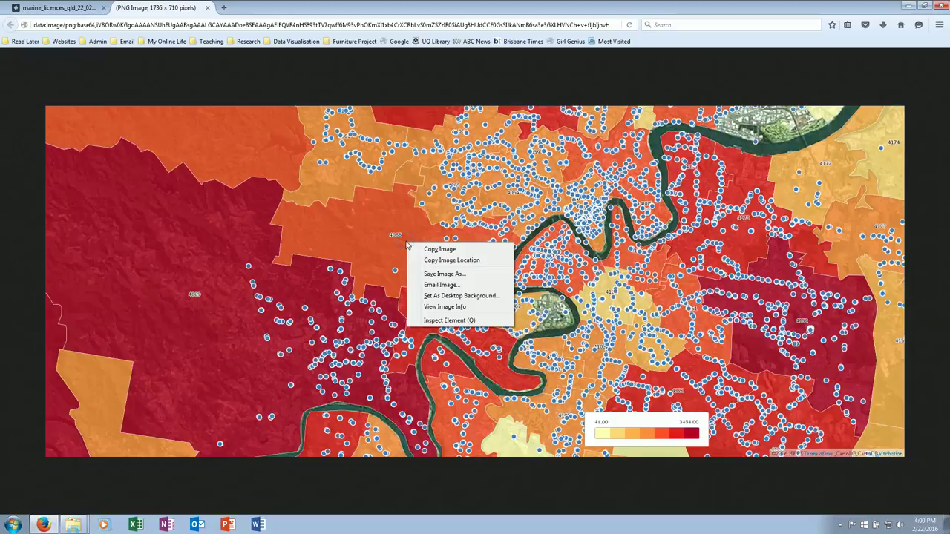
pyautogui.click(441, 274)
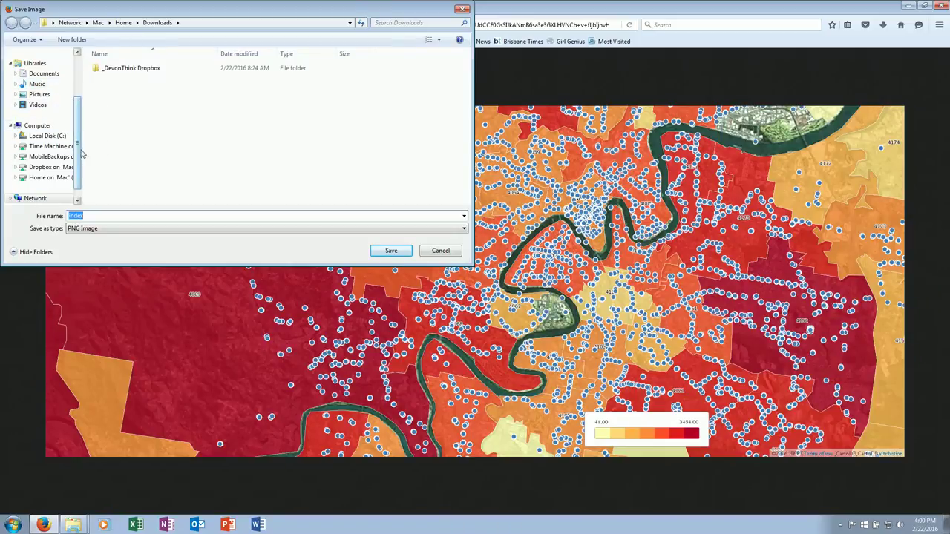
pyautogui.moveTo(77, 148); pyautogui.dragTo(78, 107)
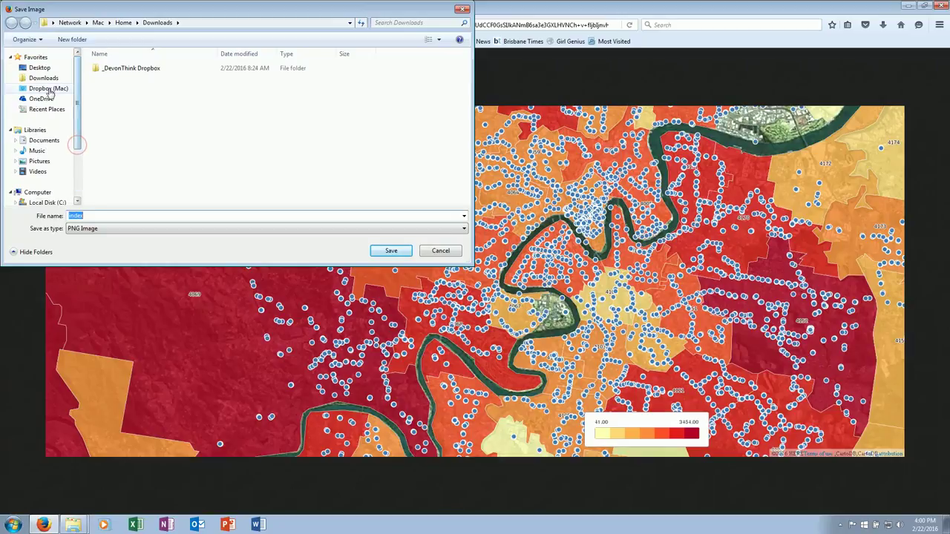
pyautogui.click(52, 74)
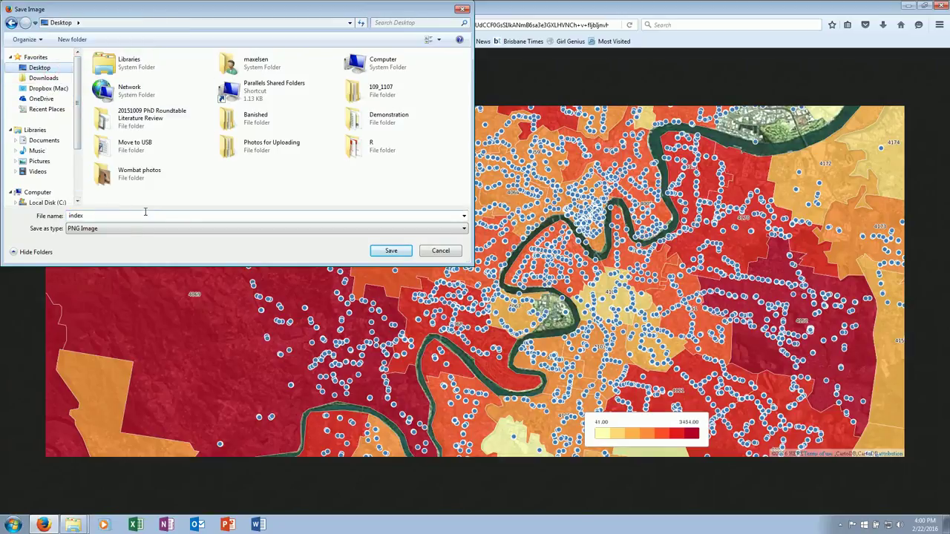
pyautogui.click(241, 215)
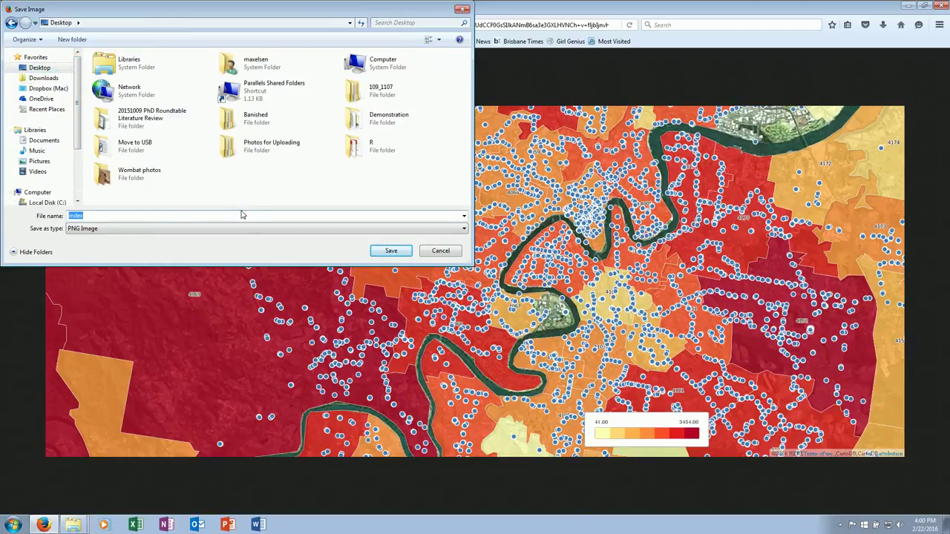
pyautogui.write('Marine Licences Catching the Bus')
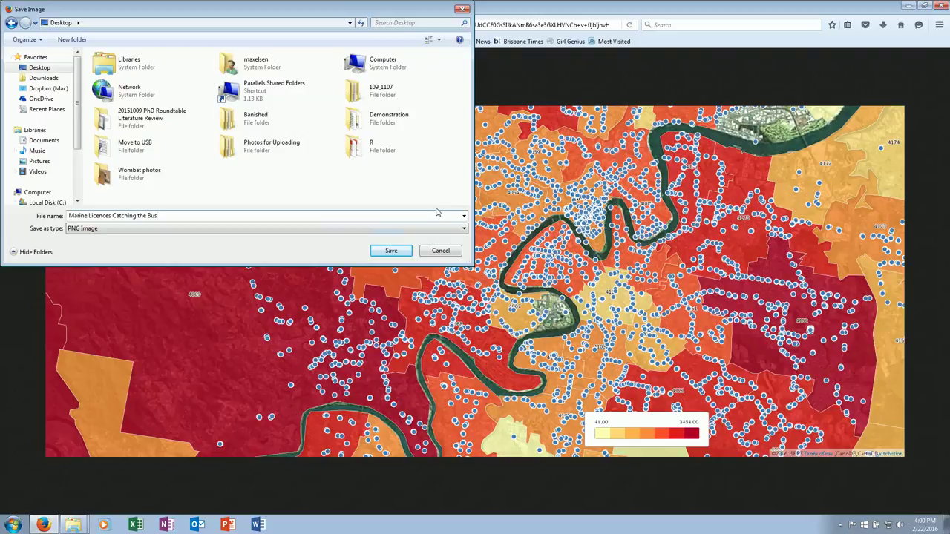
pyautogui.click(386, 250)
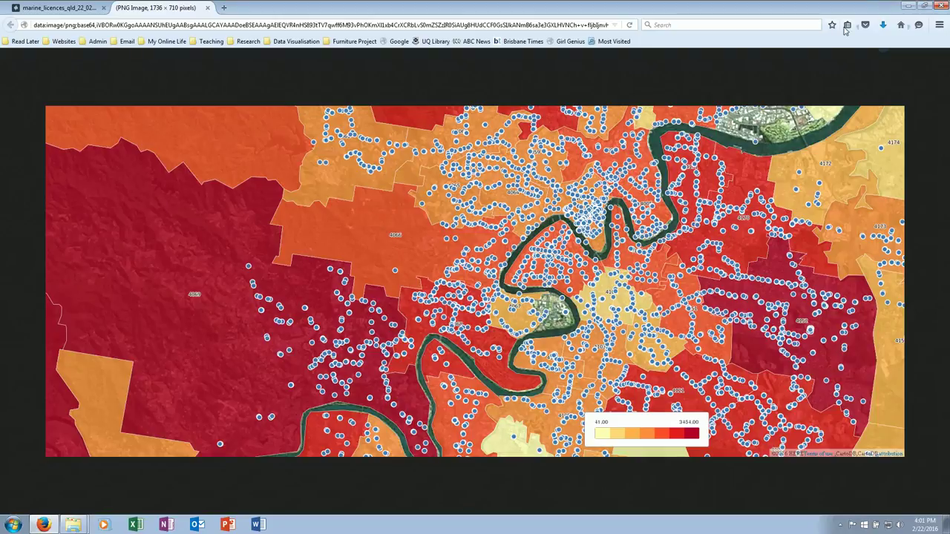
# Step: Launch Word 2016 from the Start menu search and create a blank document
pyautogui.press('super+d')
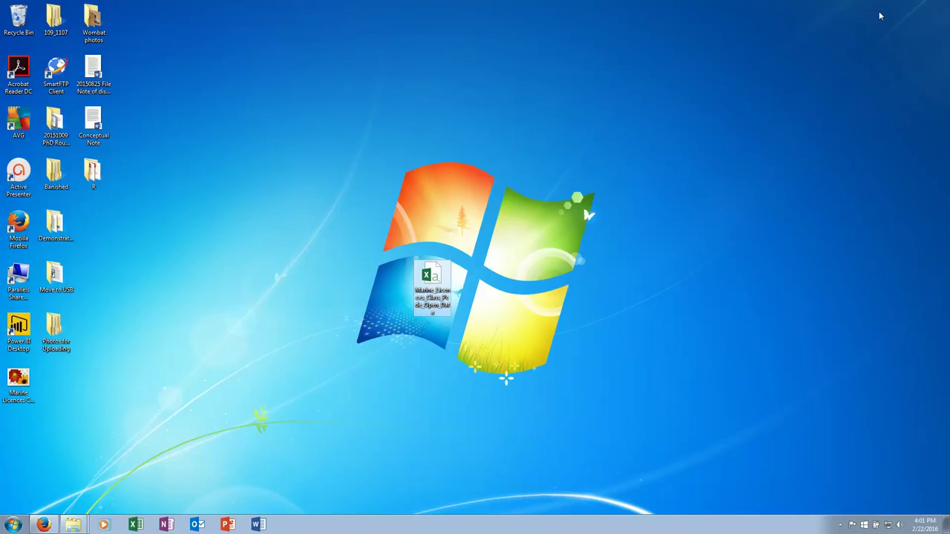
pyautogui.press('super')
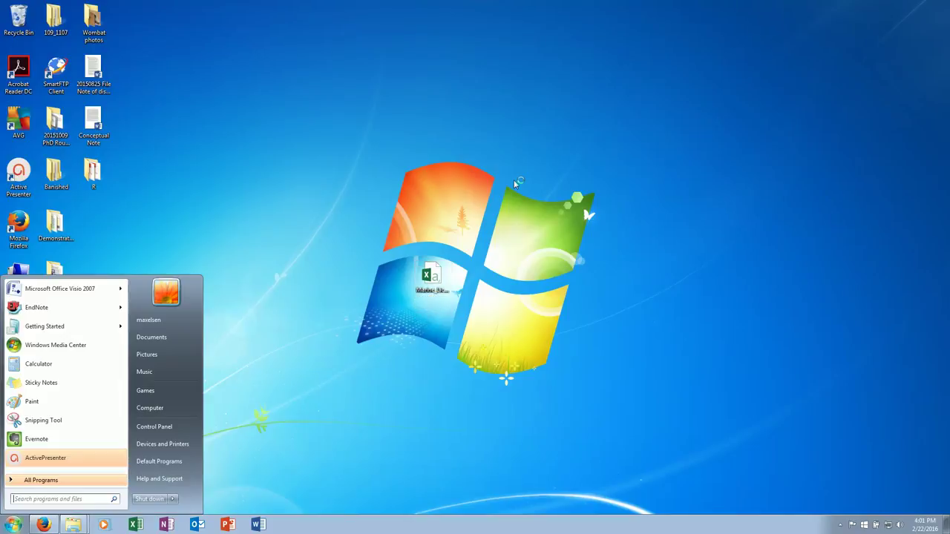
pyautogui.write('power bi')
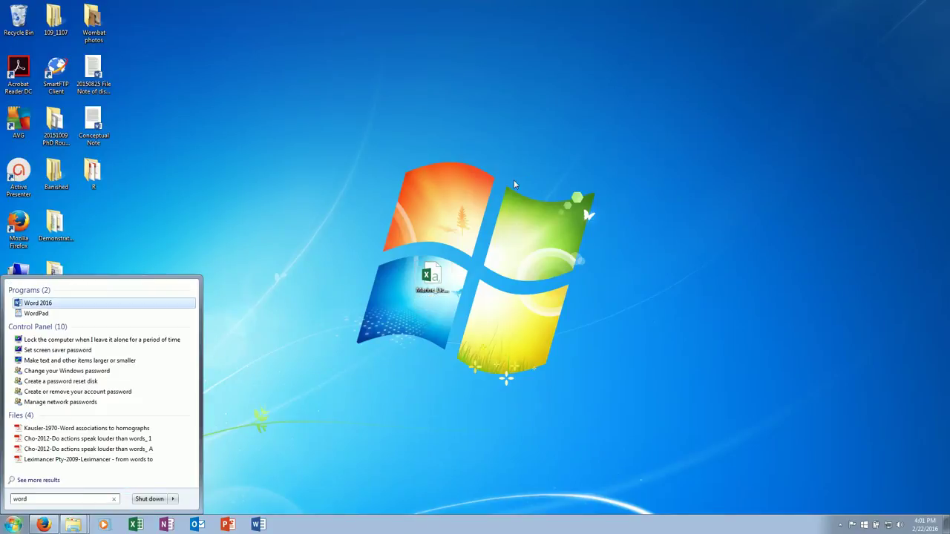
pyautogui.press('Return')
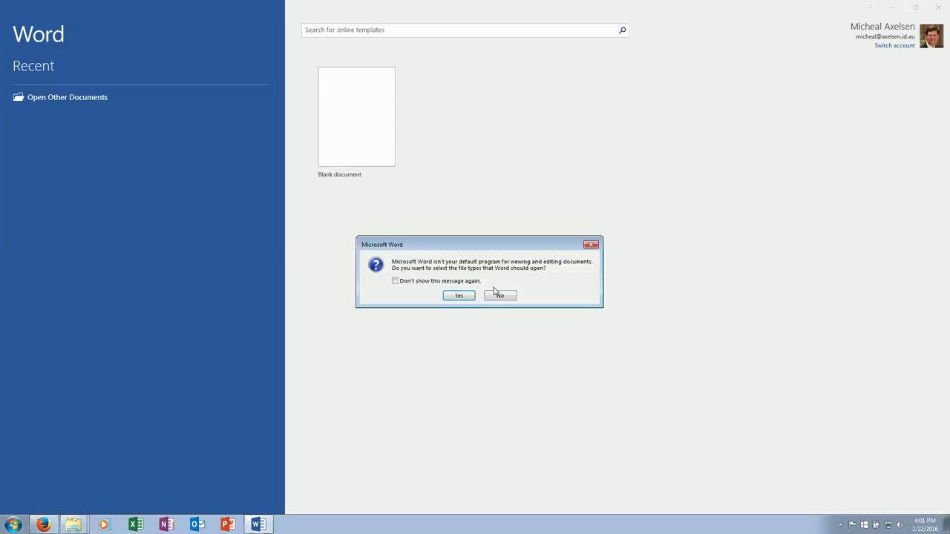
pyautogui.click(457, 299)
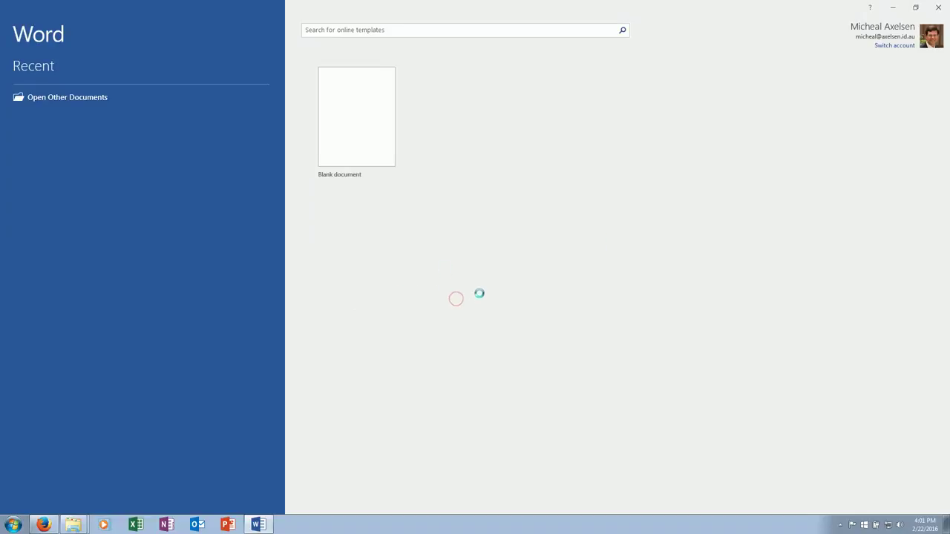
pyautogui.click(360, 133)
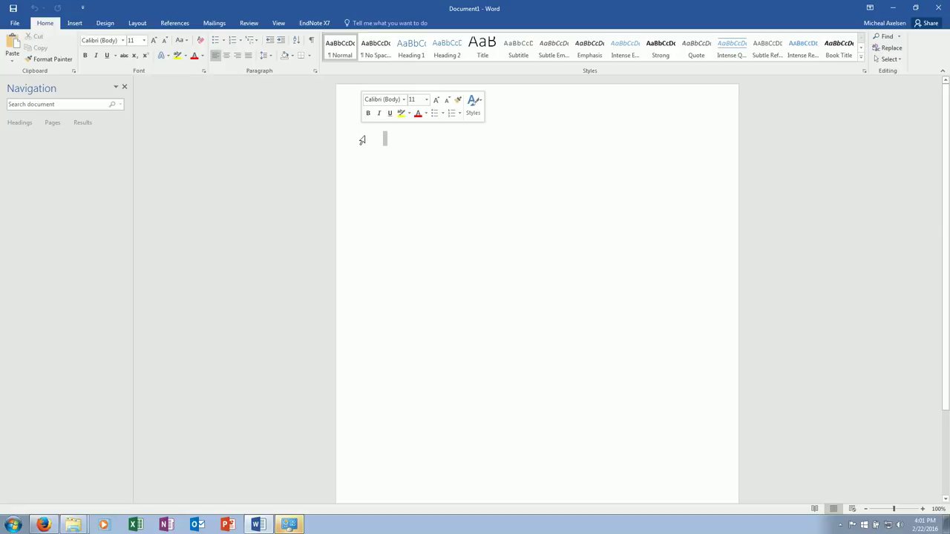
# Step: Insert the Desktop image 'Marine Licences Catching the Bus' into the document at 6.5" × 2.66"
pyautogui.click(363, 135)
pyautogui.click(395, 145)
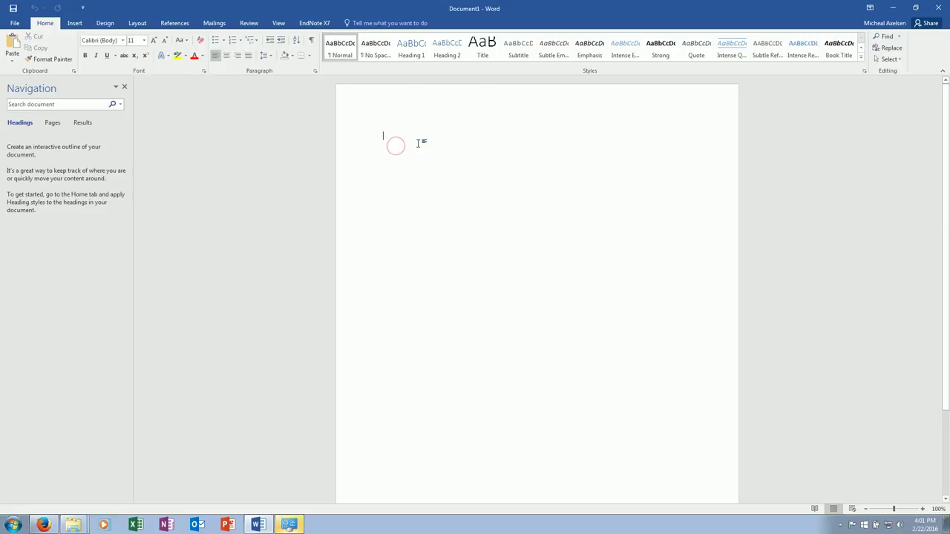
pyautogui.click(418, 143)
pyautogui.click(76, 26)
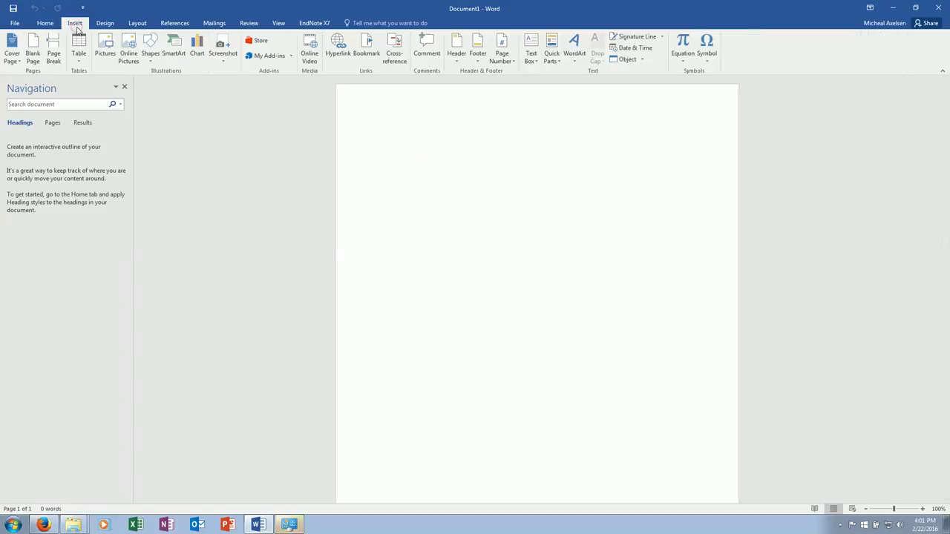
pyautogui.click(106, 46)
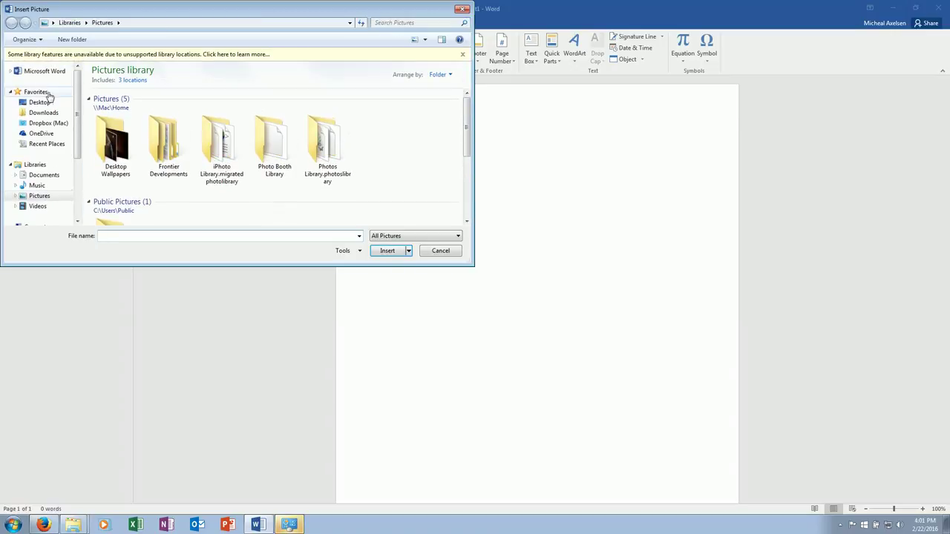
pyautogui.click(52, 102)
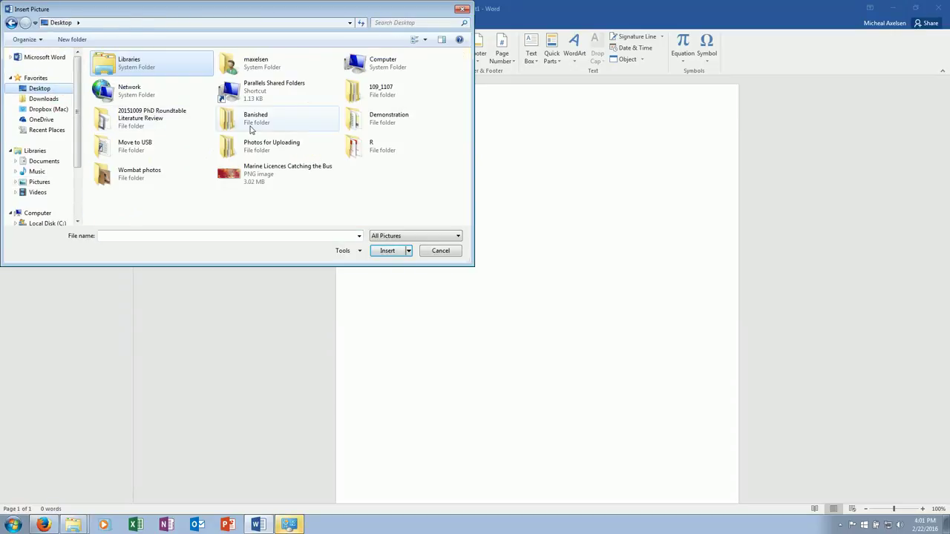
pyautogui.click(265, 175)
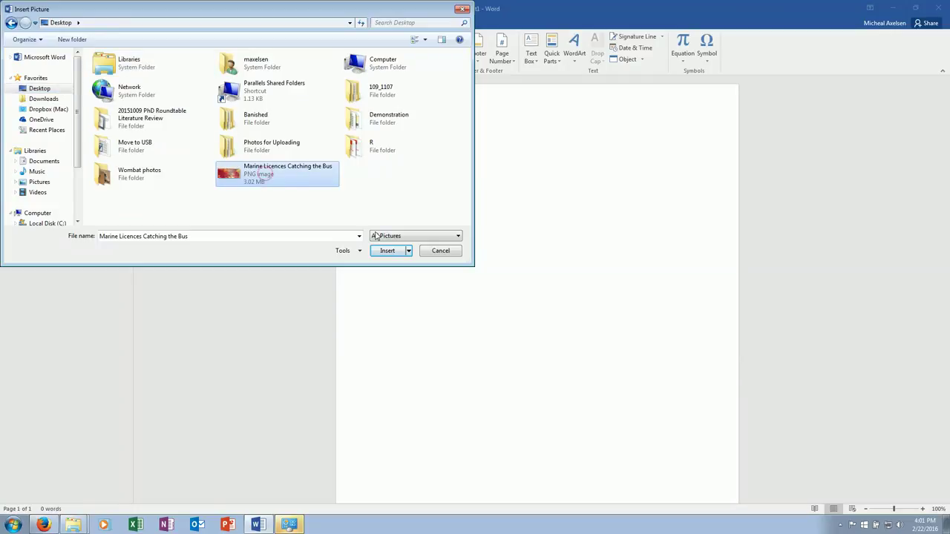
pyautogui.click(395, 257)
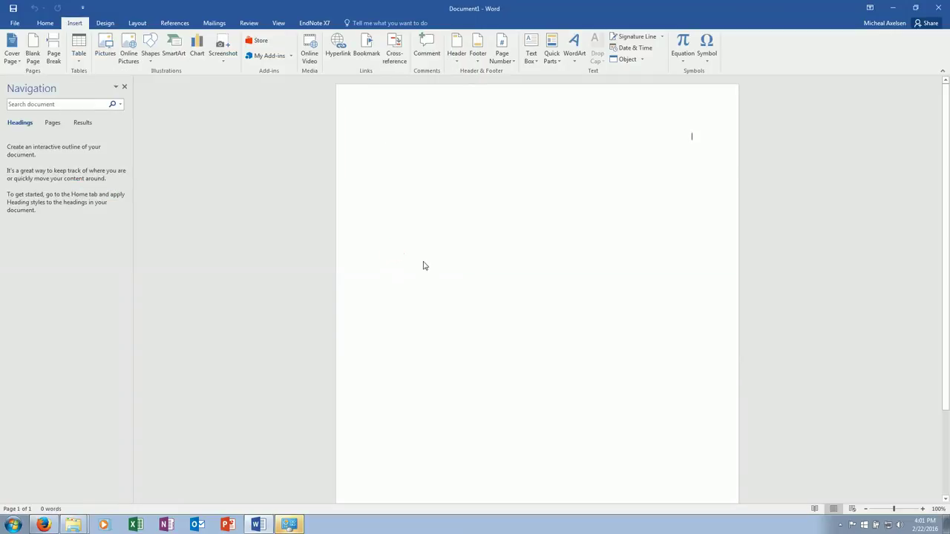
pyautogui.click(529, 338)
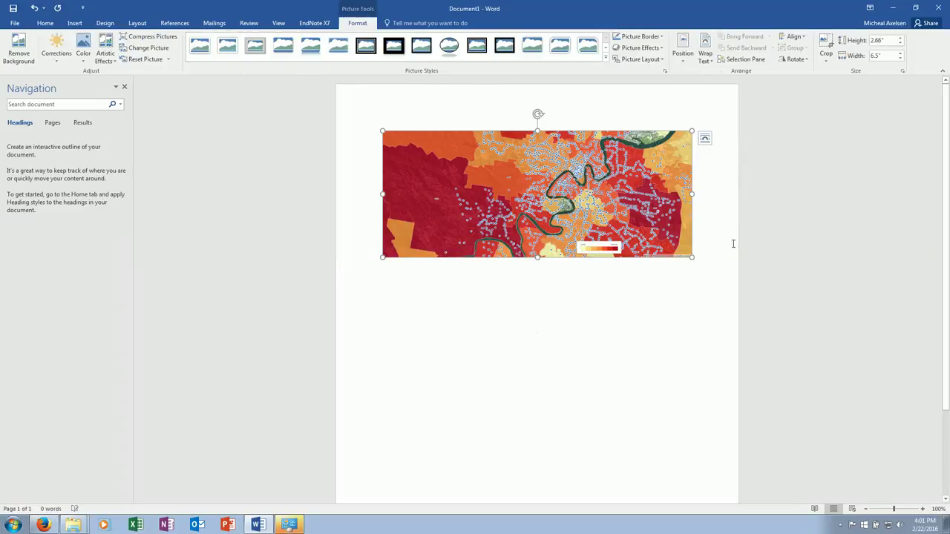